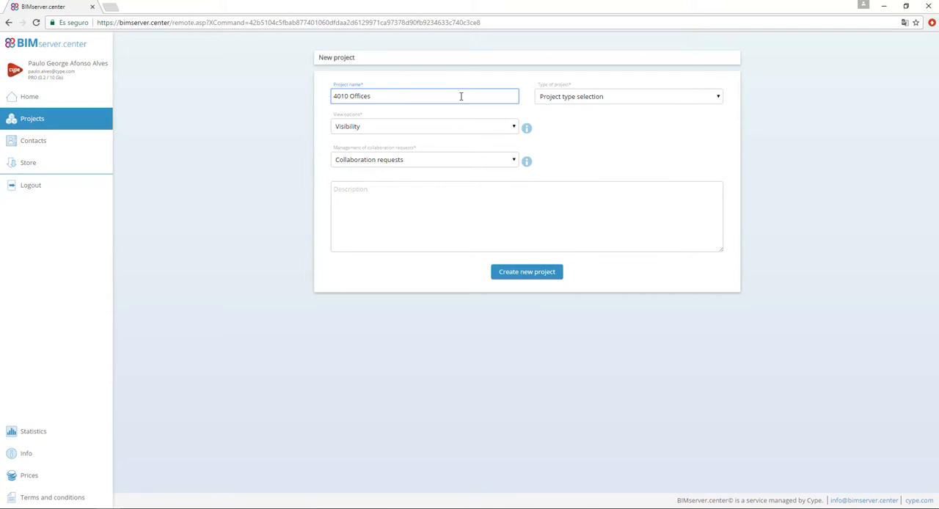
# Make the project Professional with Open visibility and Open collaboration requests, describe it as "Offices building", and create it
pyautogui.click(596, 97)
pyautogui.click(595, 109)
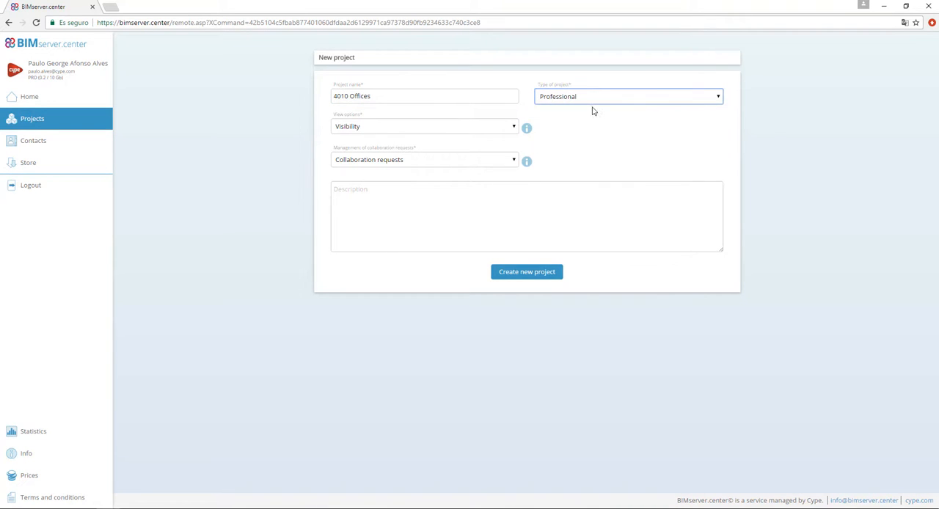
pyautogui.click(514, 127)
pyautogui.click(474, 138)
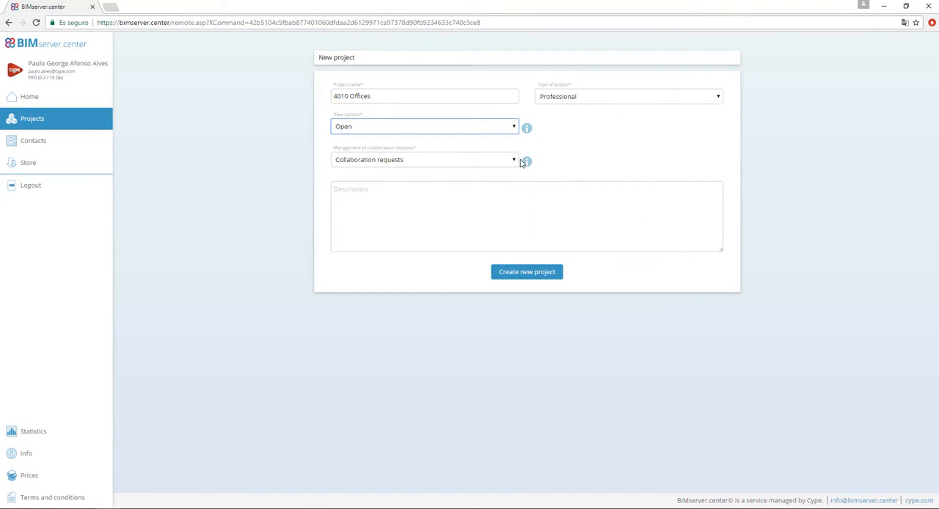
pyautogui.click(516, 160)
pyautogui.click(462, 170)
pyautogui.click(449, 196)
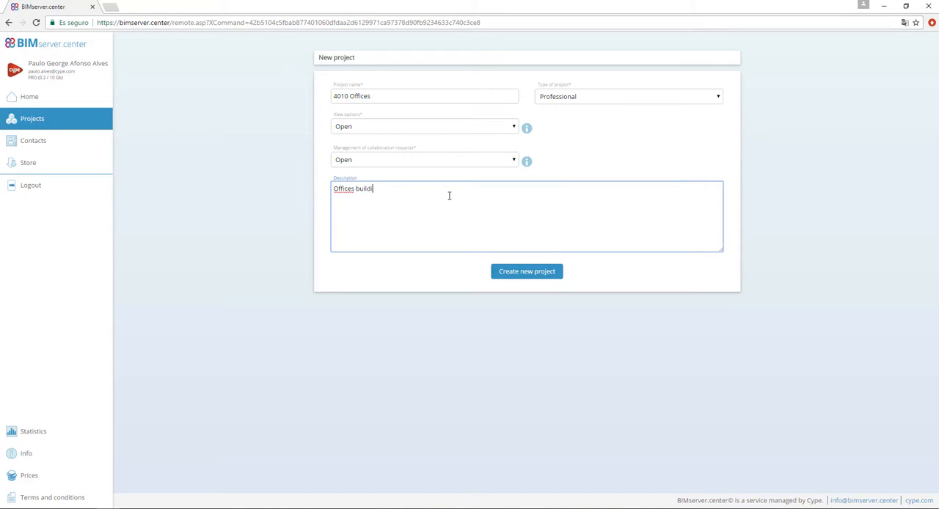
pyautogui.click(499, 271)
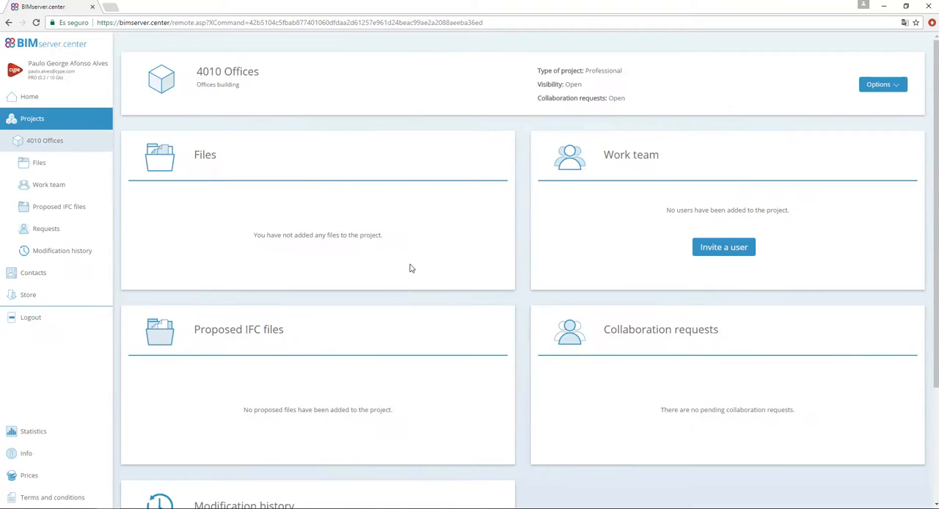
# Leave the browser and launch IFC Builder from the desktop
pyautogui.click(880, 7)
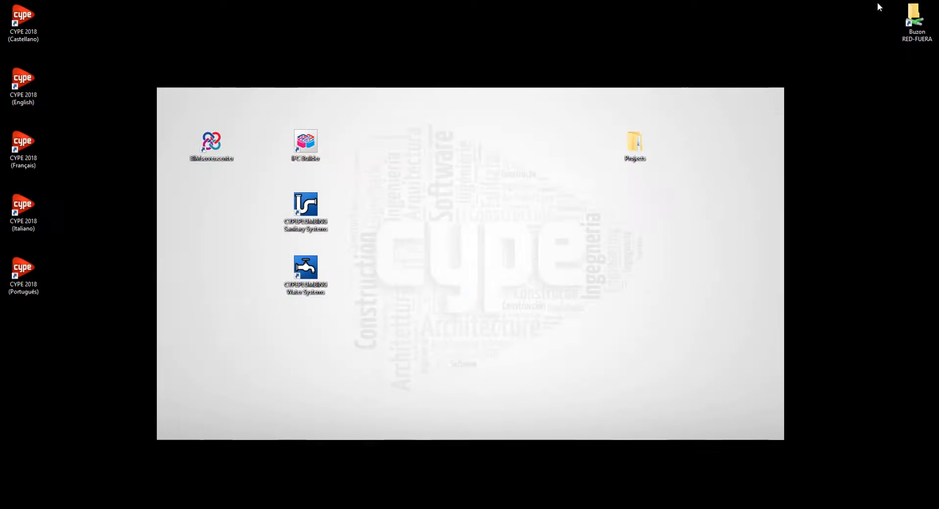
pyautogui.click(313, 143)
pyautogui.doubleClick(313, 144)
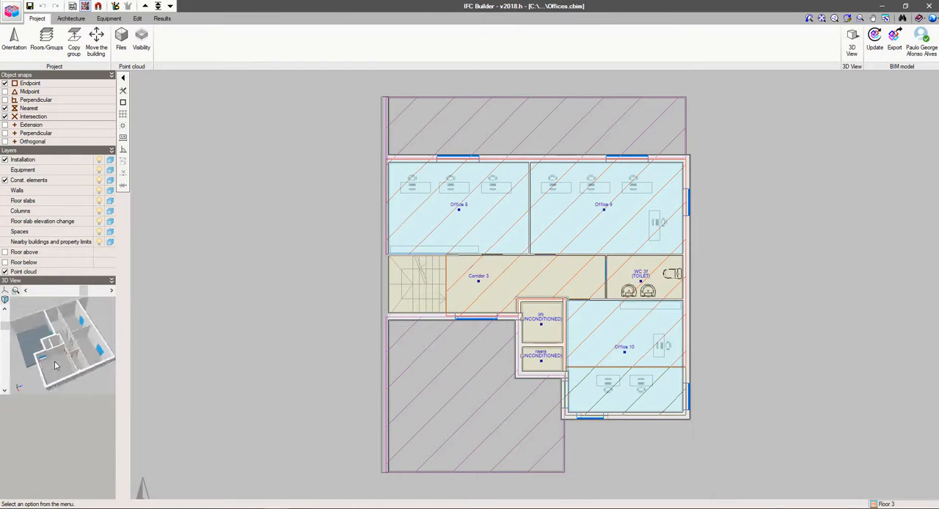
# Open the 3D view of the Offices building with all floors displayed
pyautogui.moveTo(55, 363); pyautogui.dragTo(79, 349)
pyautogui.click(852, 41)
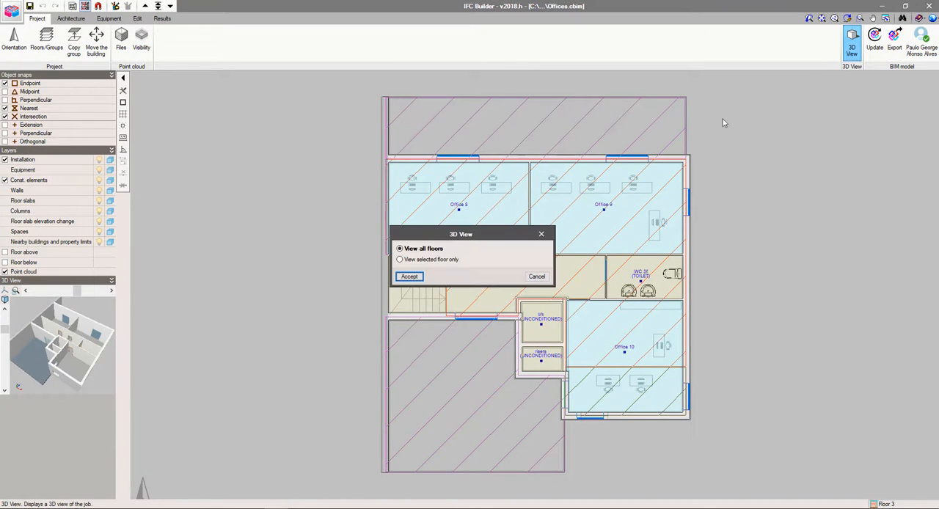
pyautogui.click(409, 277)
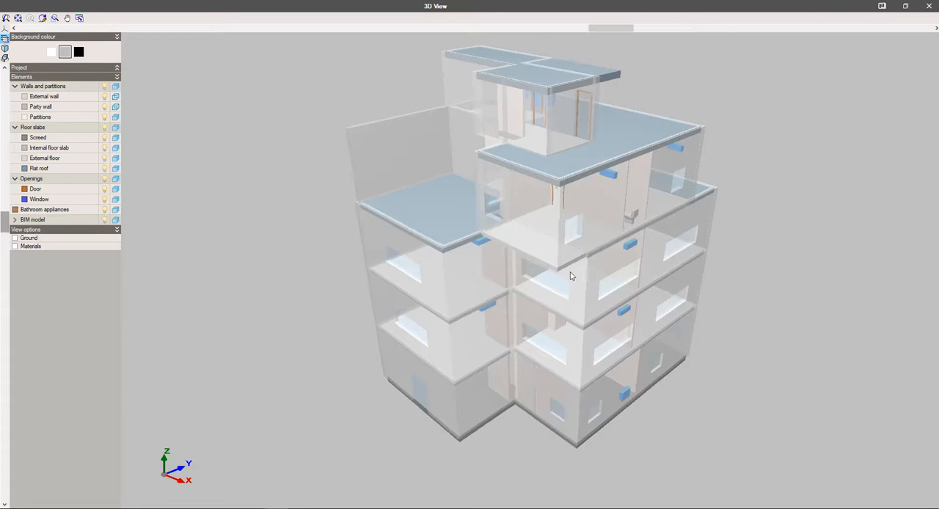
# Examine the building's floors, toilets and bathroom appliances in the 3D view, and return to the floor plan
pyautogui.moveTo(571, 274); pyautogui.dragTo(497, 259)
pyautogui.scroll(3, 527, 196)
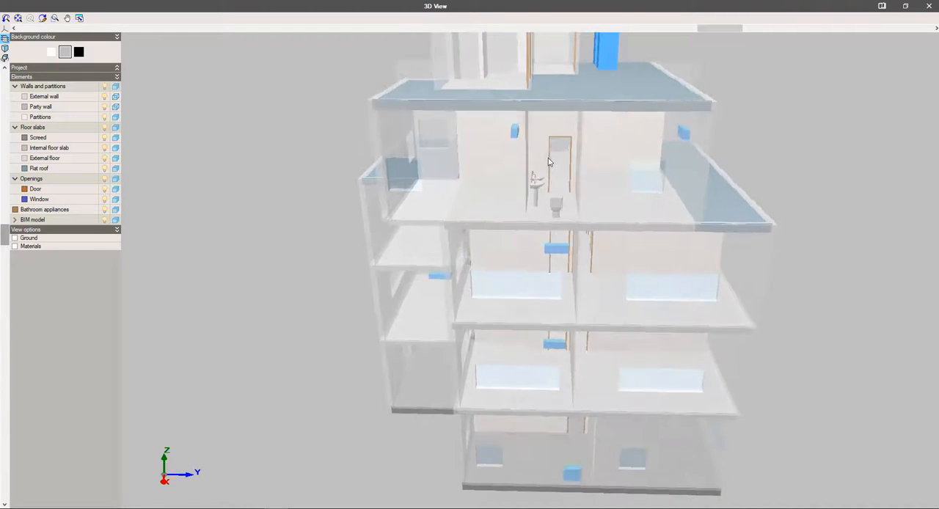
pyautogui.scroll(6, 548, 158)
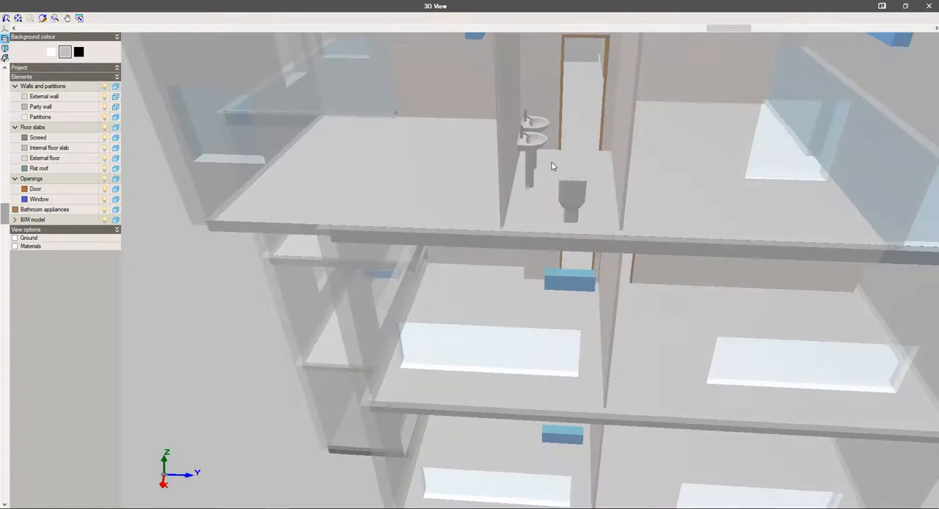
pyautogui.moveTo(552, 166); pyautogui.dragTo(492, 336, button='middle')
pyautogui.scroll(3, 492, 342)
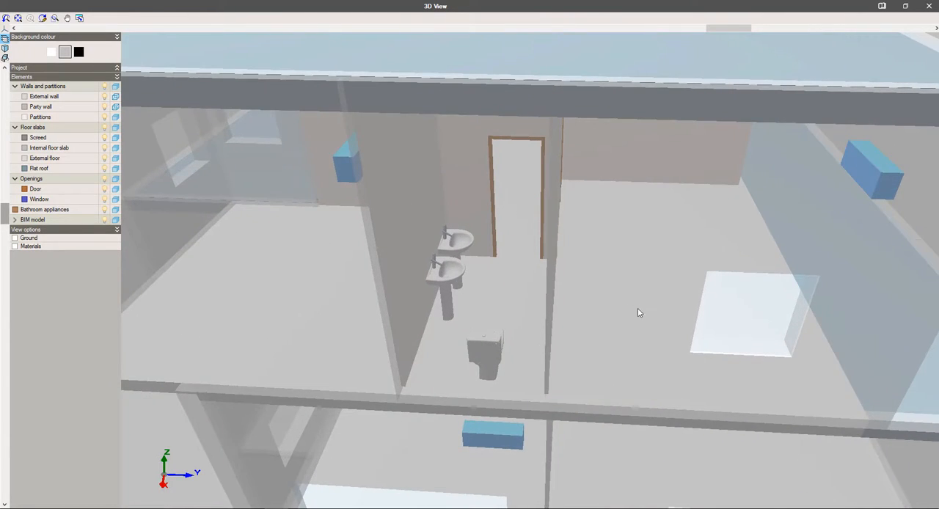
pyautogui.moveTo(639, 313); pyautogui.dragTo(266, 247)
pyautogui.moveTo(329, 277); pyautogui.dragTo(347, 257)
pyautogui.scroll(-5, 346, 251)
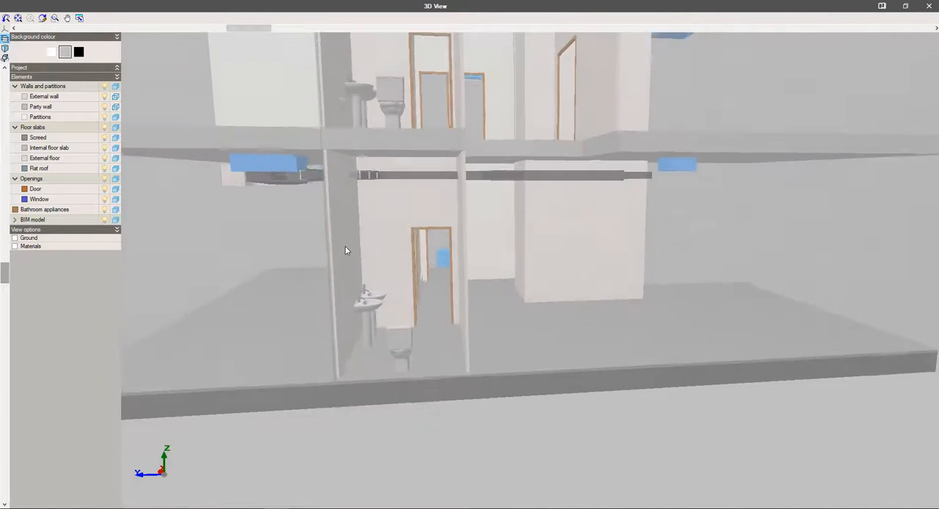
pyautogui.moveTo(373, 224); pyautogui.dragTo(378, 239)
pyautogui.scroll(-3, 379, 238)
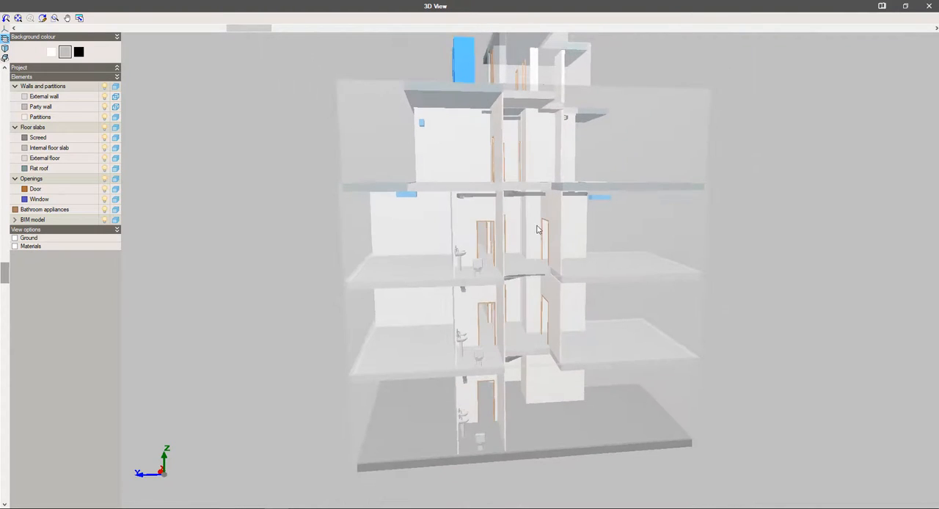
pyautogui.click(930, 6)
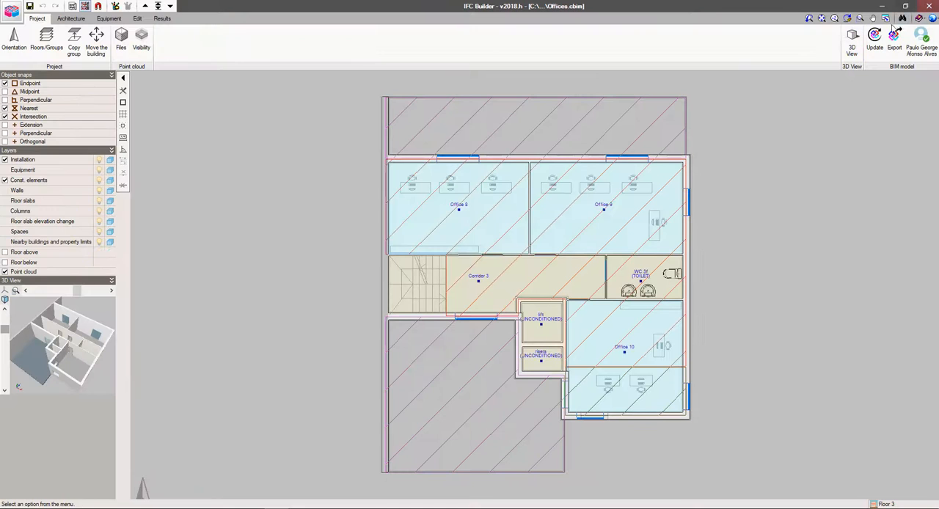
# Export the building model in IFC format, linked to the BIMserver.center project 4010 Offices, with Export templates enabled
pyautogui.click(894, 40)
pyautogui.click(381, 234)
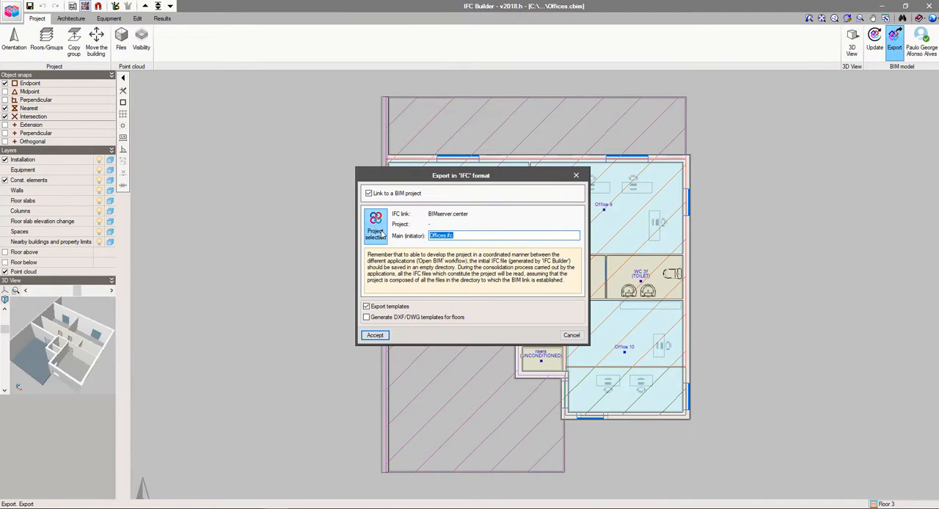
pyautogui.click(438, 285)
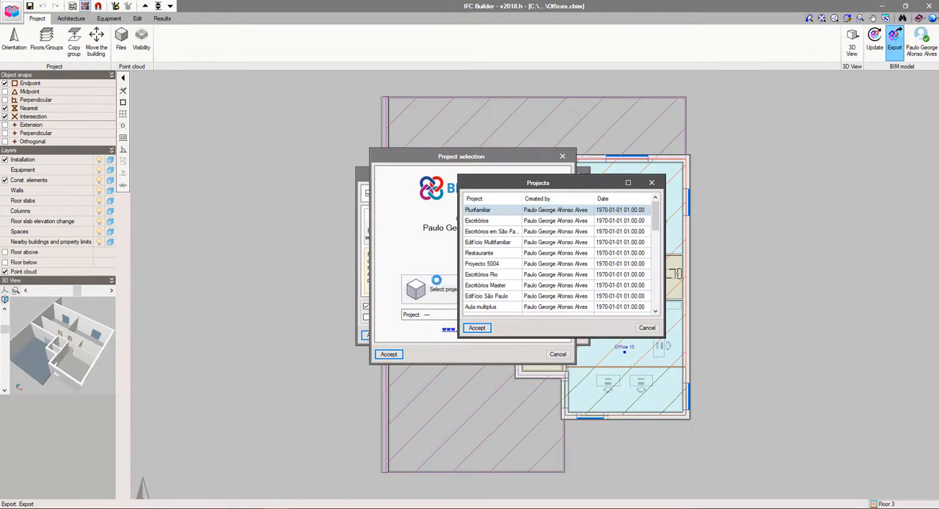
pyautogui.moveTo(654, 222); pyautogui.dragTo(655, 265)
pyautogui.click(507, 288)
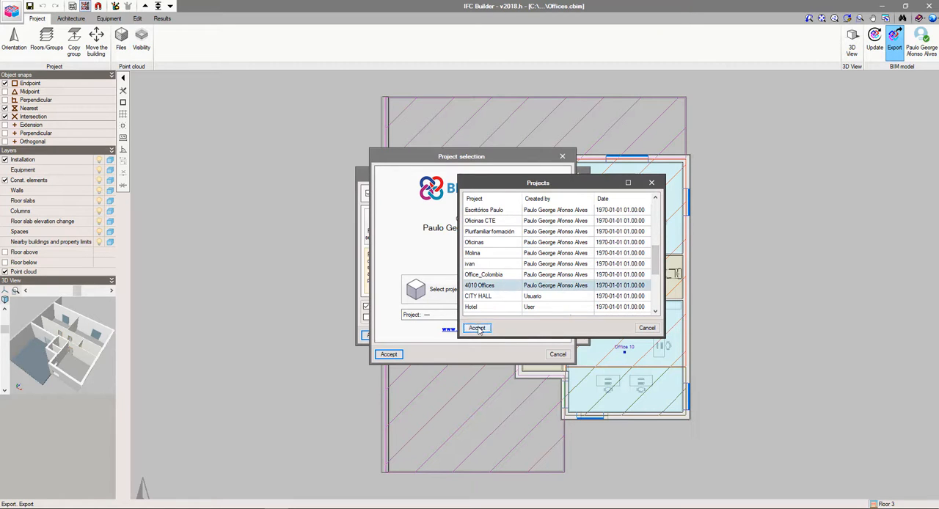
pyautogui.click(478, 329)
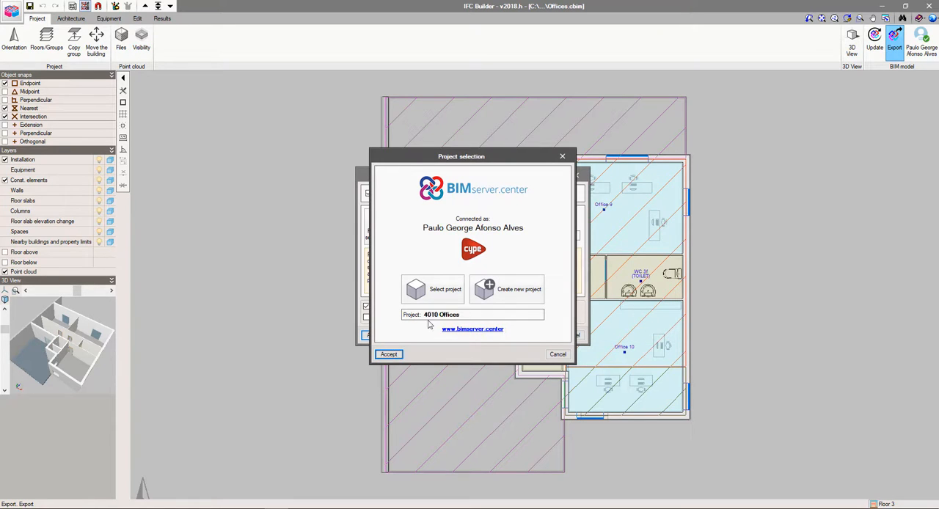
pyautogui.click(389, 354)
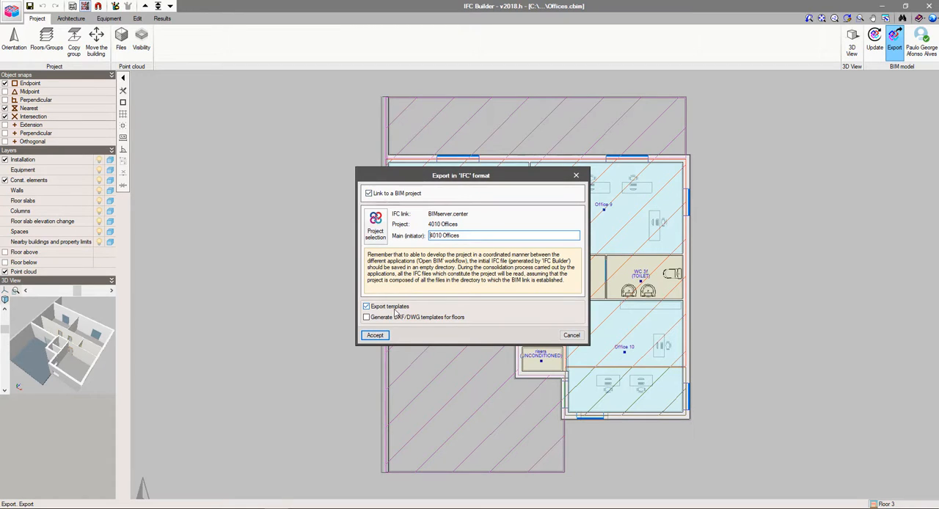
pyautogui.click(376, 336)
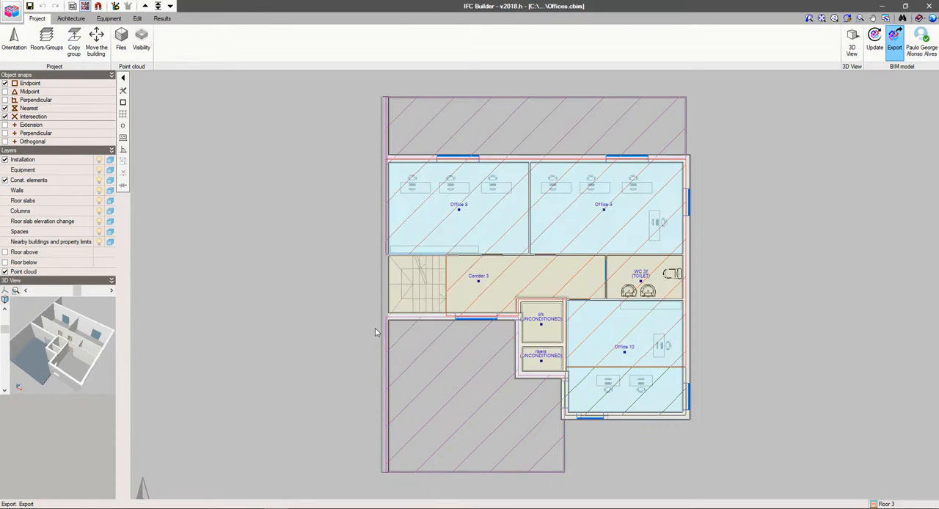
pyautogui.click(480, 287)
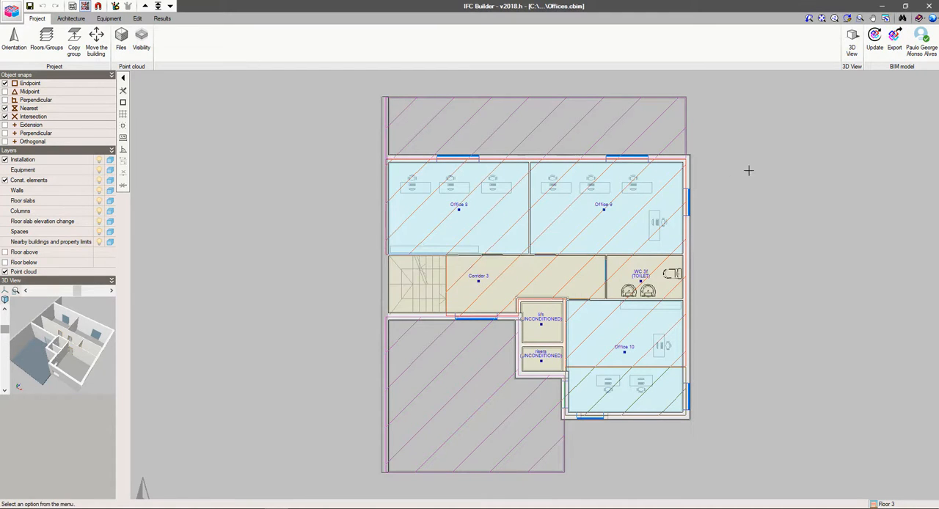
# Switch to CYPEPLUMBING Water Systems and create a new project file named "4010 Offices" with the description "Offices water system"
pyautogui.click(883, 6)
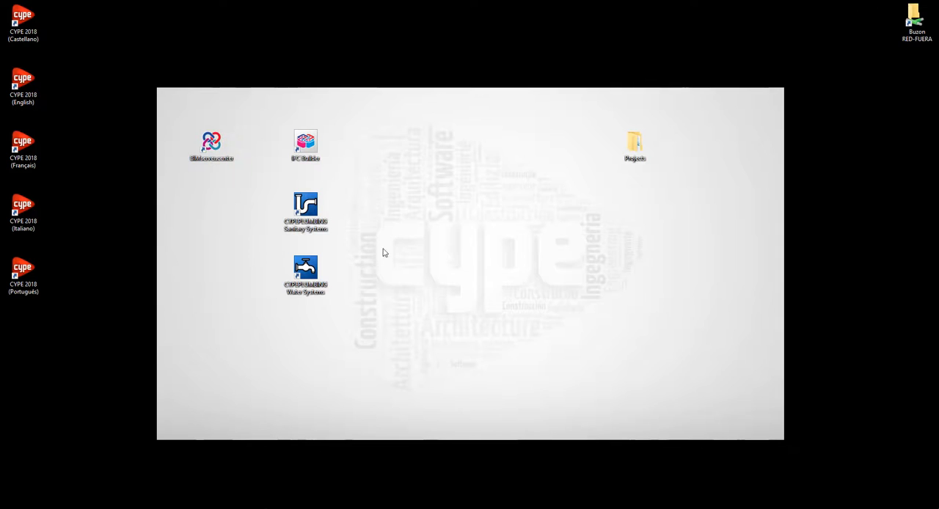
pyautogui.doubleClick(325, 283)
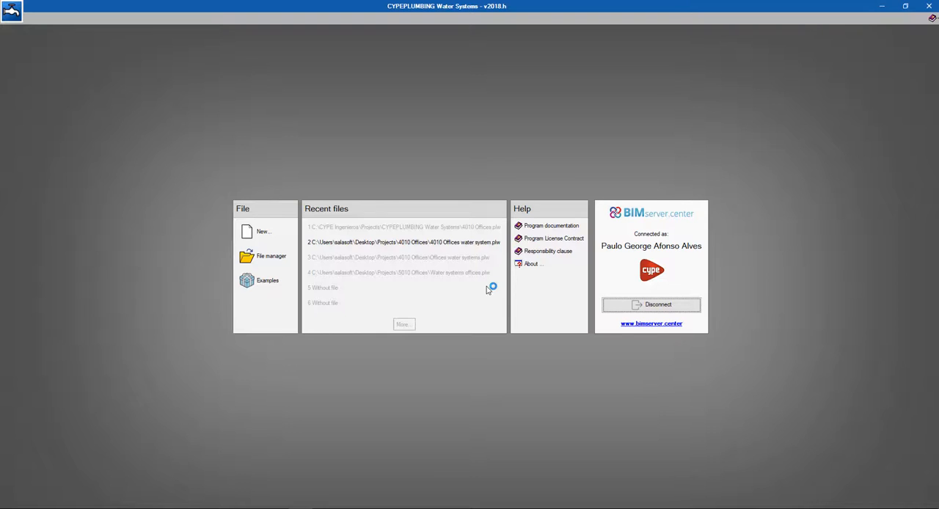
pyautogui.click(263, 236)
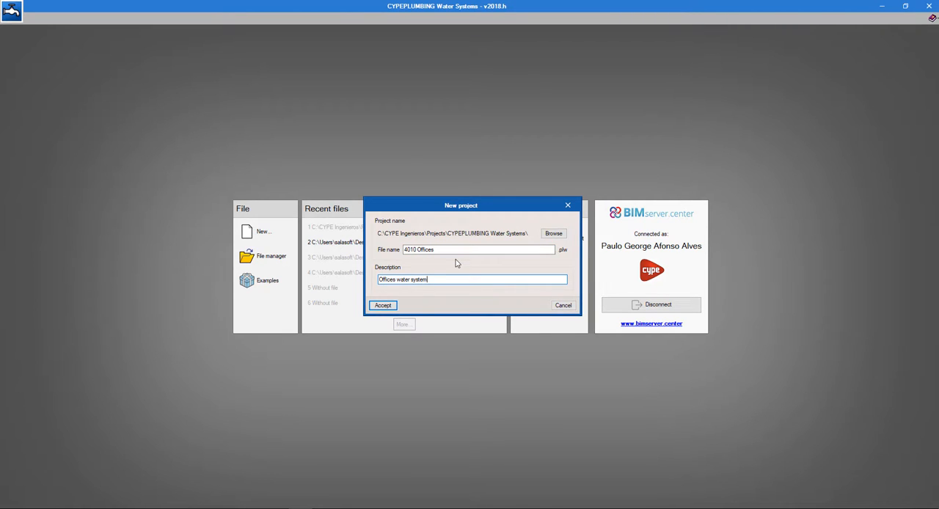
pyautogui.click(382, 305)
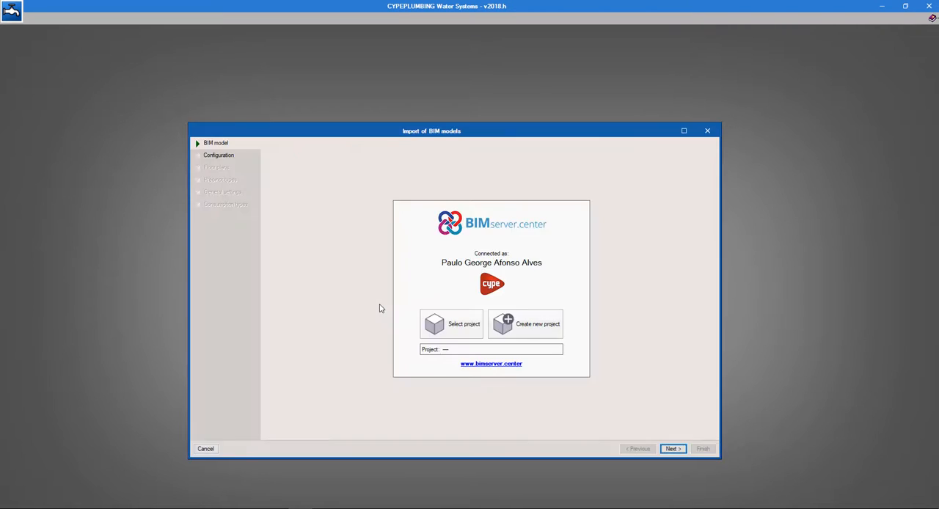
# Select 4010 Offices as the BIMserver.center project to import and continue to the import configuration
pyautogui.click(451, 327)
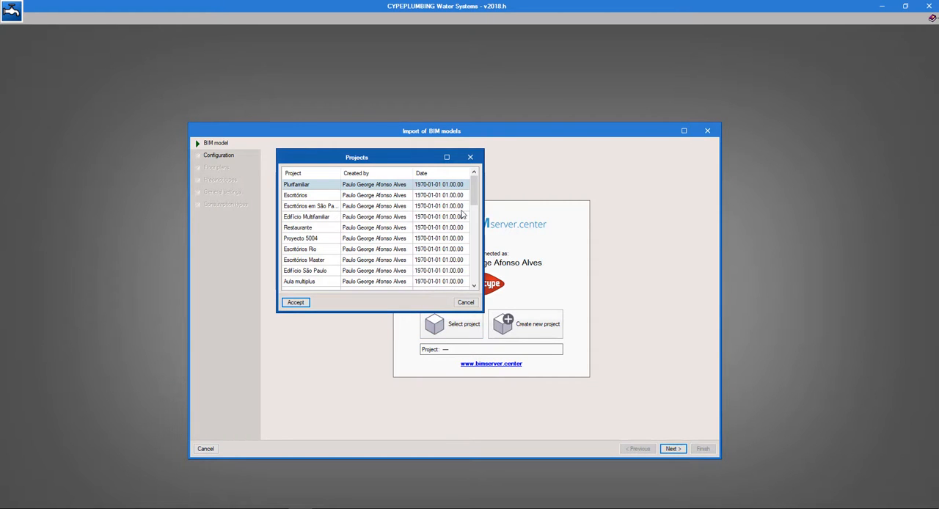
pyautogui.moveTo(474, 200); pyautogui.dragTo(474, 241)
pyautogui.click(298, 261)
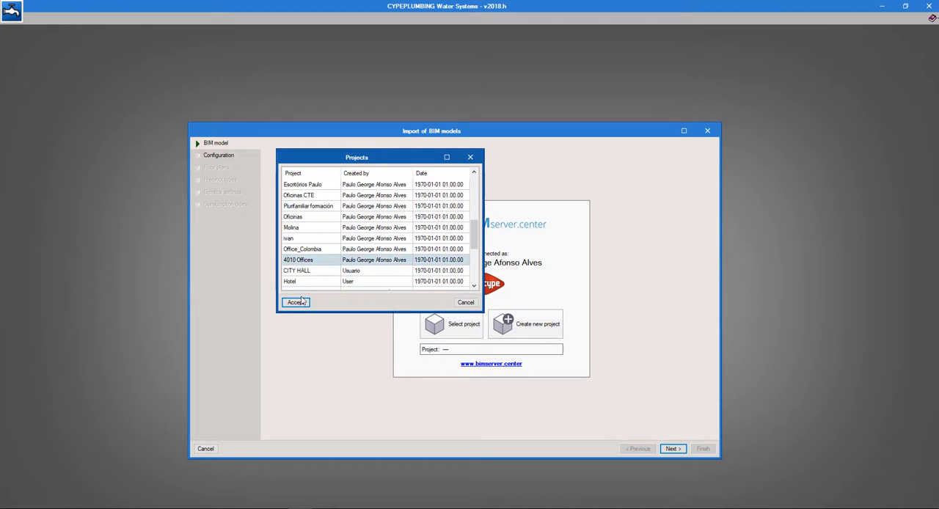
pyautogui.click(297, 302)
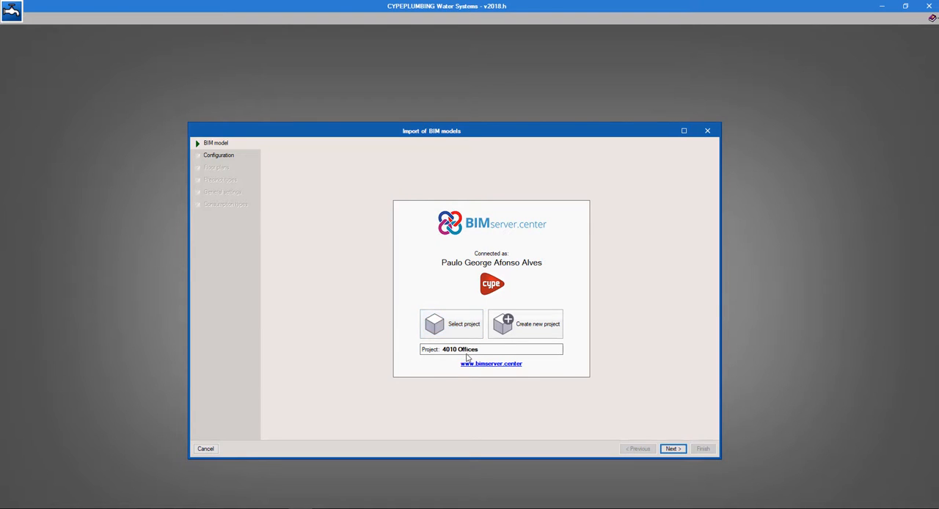
pyautogui.click(671, 449)
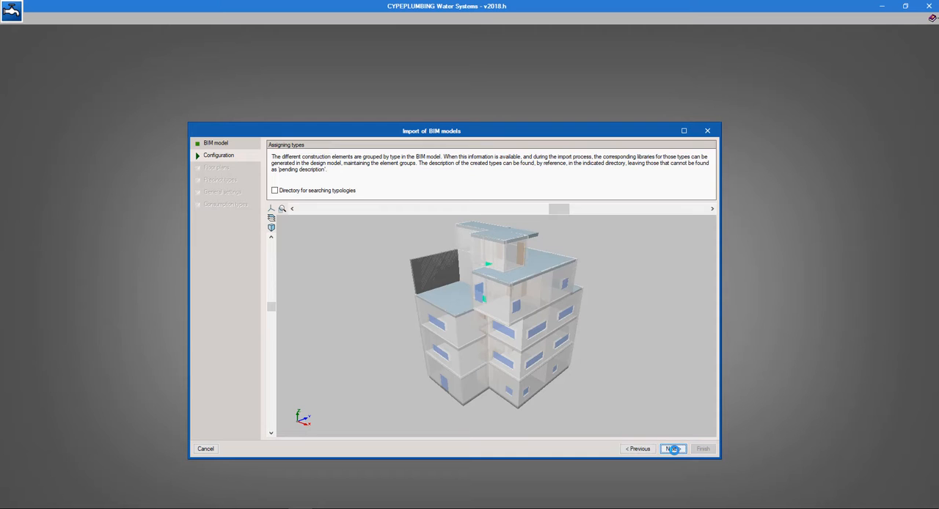
# Inspect the building preview and advance the BIM model import to the general settings without assigning a typology directory
pyautogui.moveTo(574, 361); pyautogui.dragTo(515, 334)
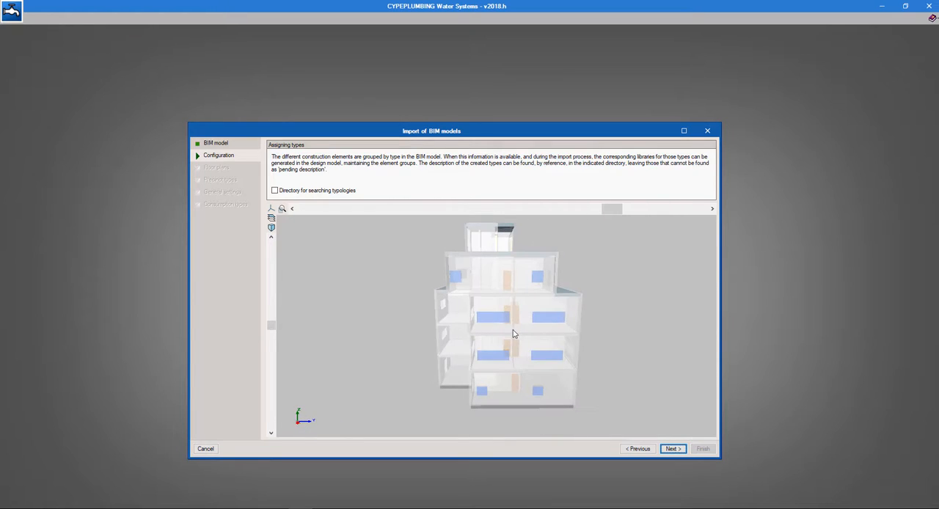
pyautogui.click(673, 450)
pyautogui.click(674, 450)
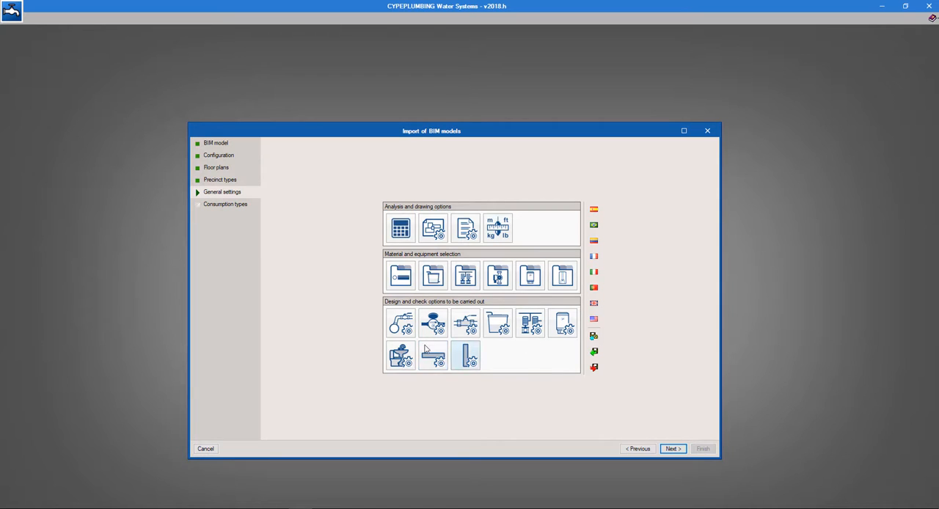
# Review the calculation options for water viscosity, design method and simultaneity, leaving them as they are
pyautogui.click(400, 229)
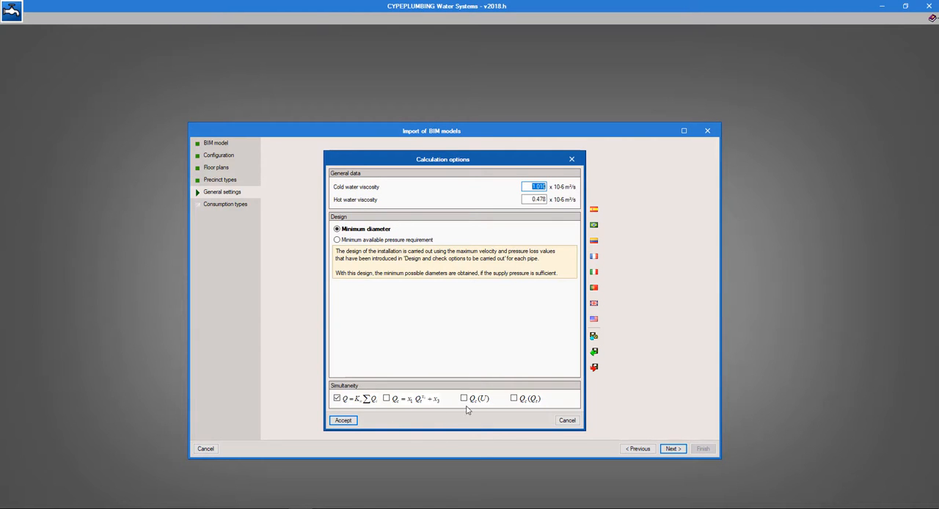
pyautogui.click(567, 421)
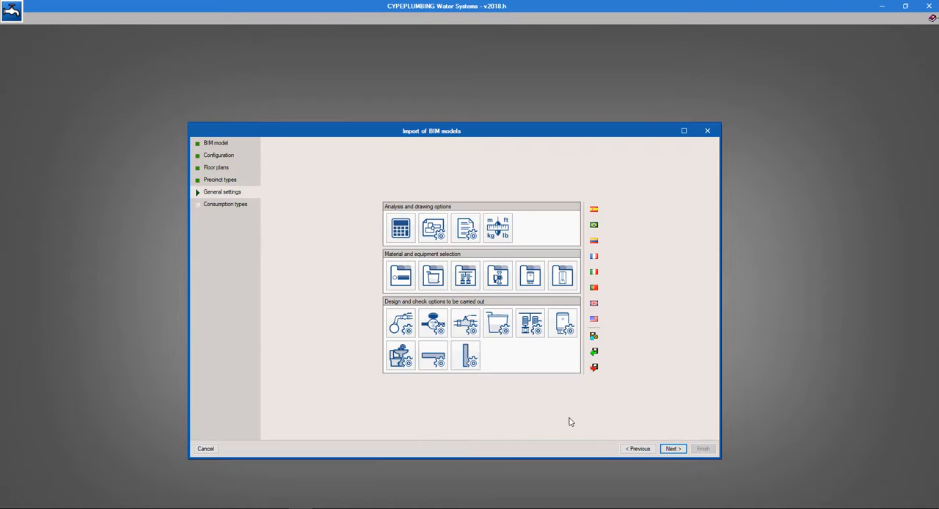
# Inspect the available properties of a new horizontal pipe type, closing its definition and the pipe list without adding one
pyautogui.click(437, 358)
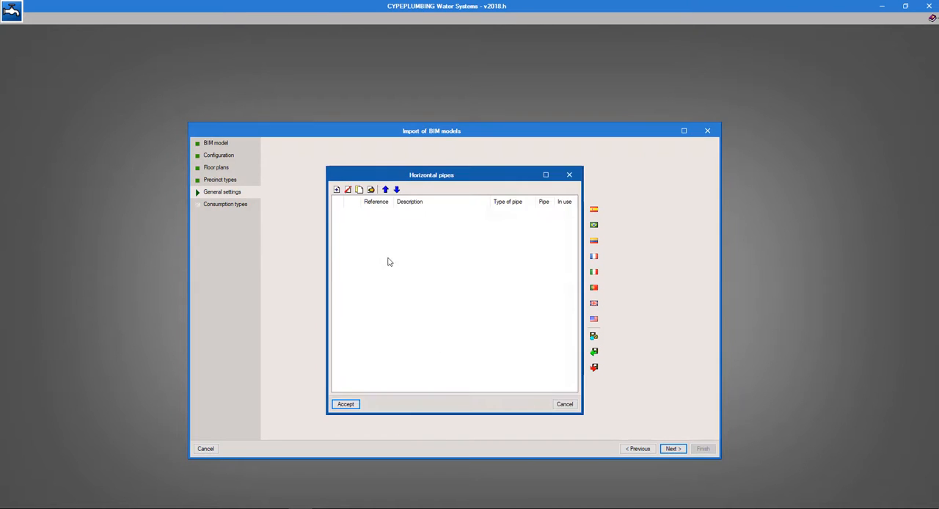
pyautogui.click(336, 190)
pyautogui.click(400, 201)
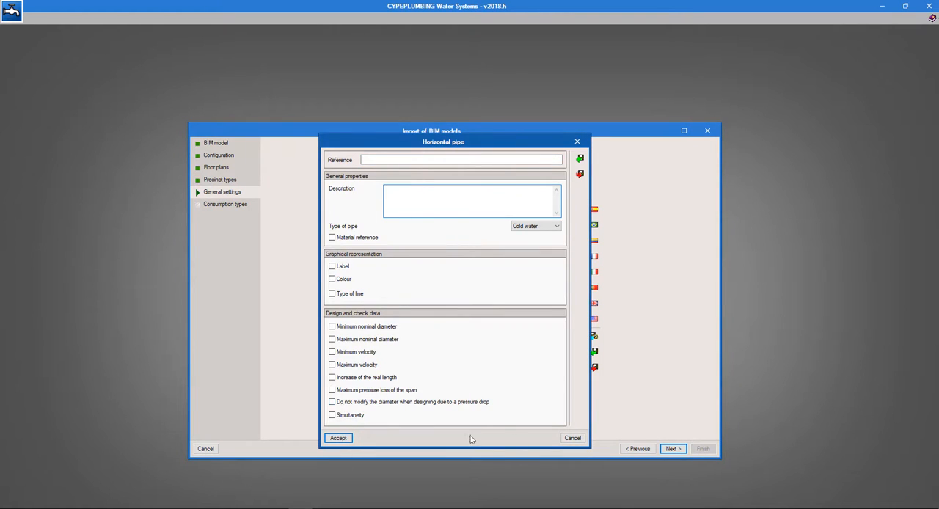
pyautogui.click(573, 438)
pyautogui.click(563, 405)
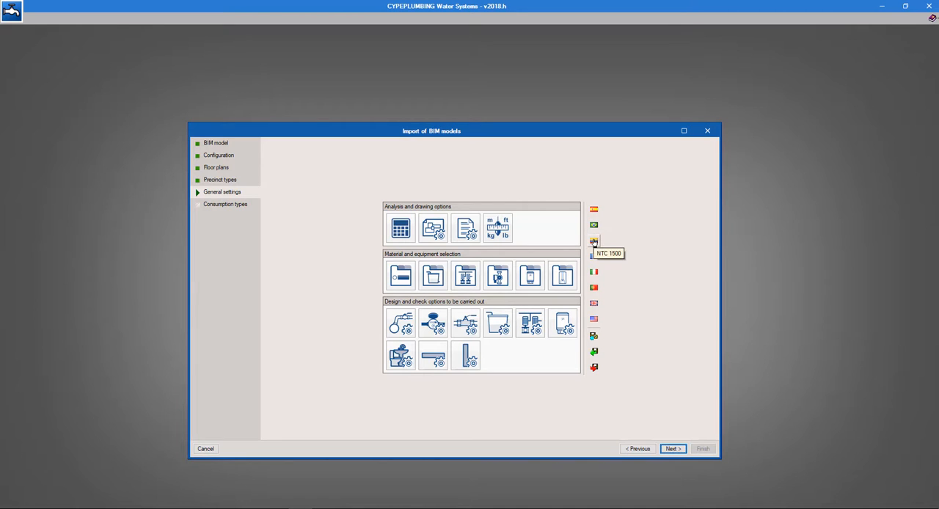
# Import the BS 6700 default configuration and check its simultaneity curve for converting loading units to design flow rate
pyautogui.click(593, 306)
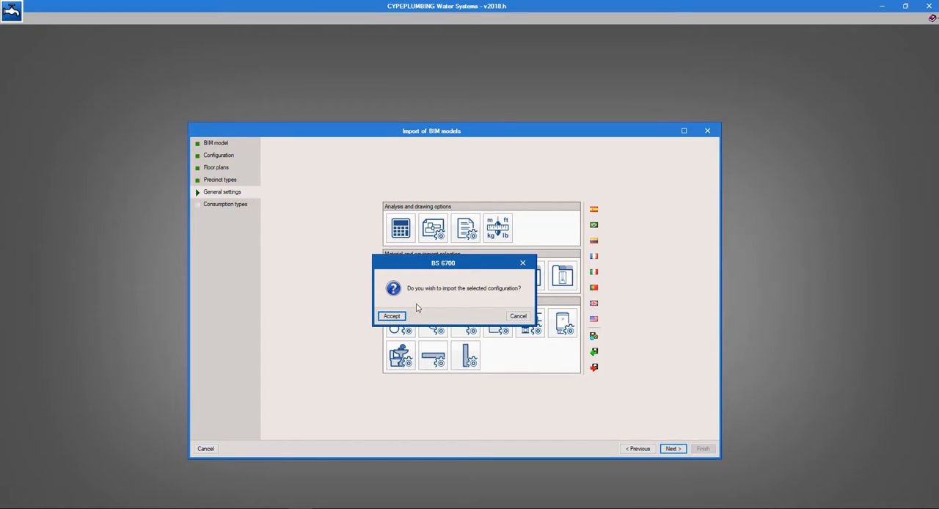
pyautogui.click(389, 317)
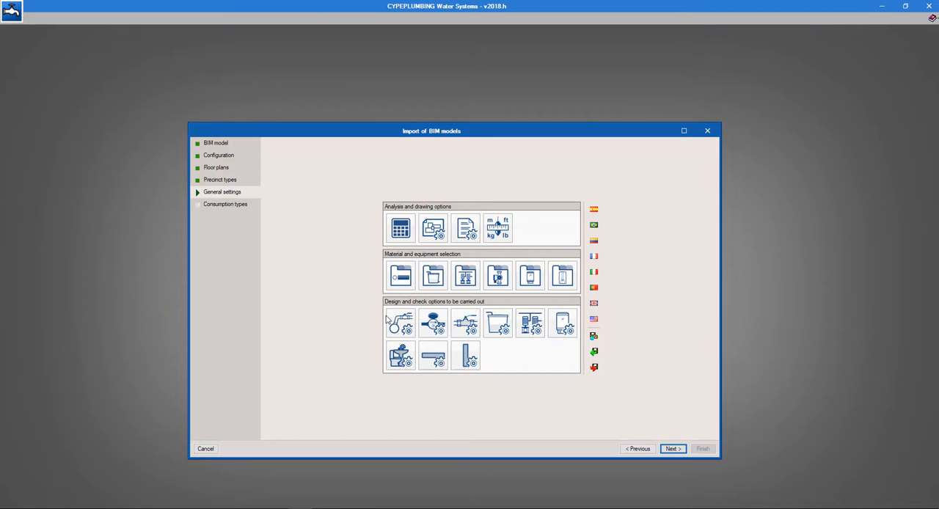
pyautogui.click(400, 229)
pyautogui.click(497, 398)
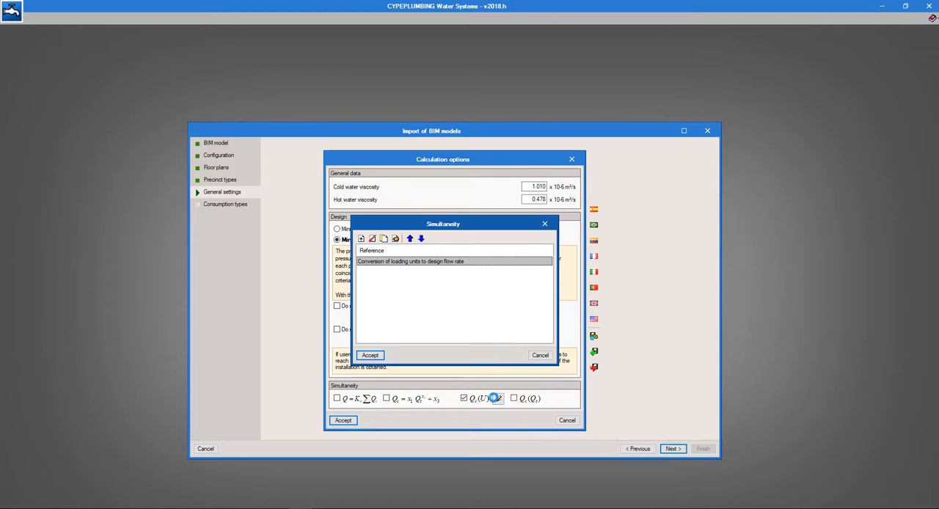
pyautogui.doubleClick(397, 261)
pyautogui.click(675, 413)
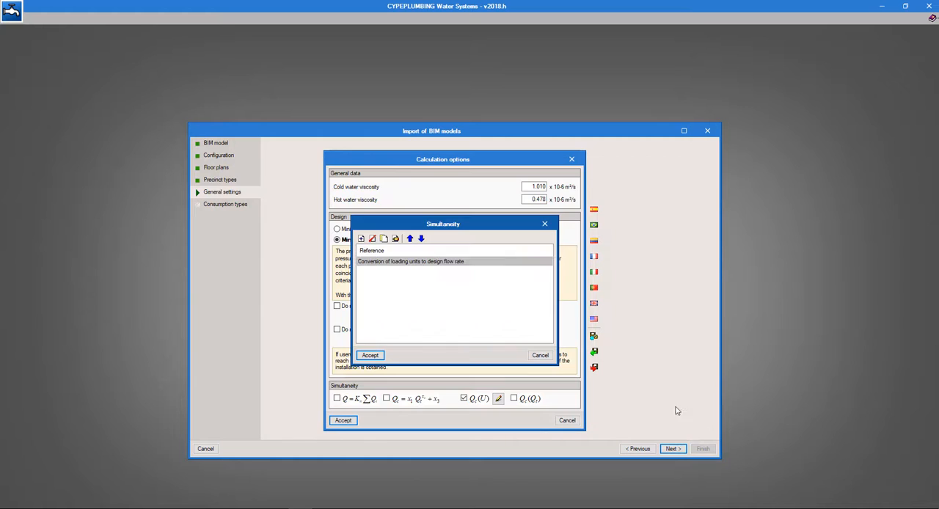
pyautogui.click(543, 359)
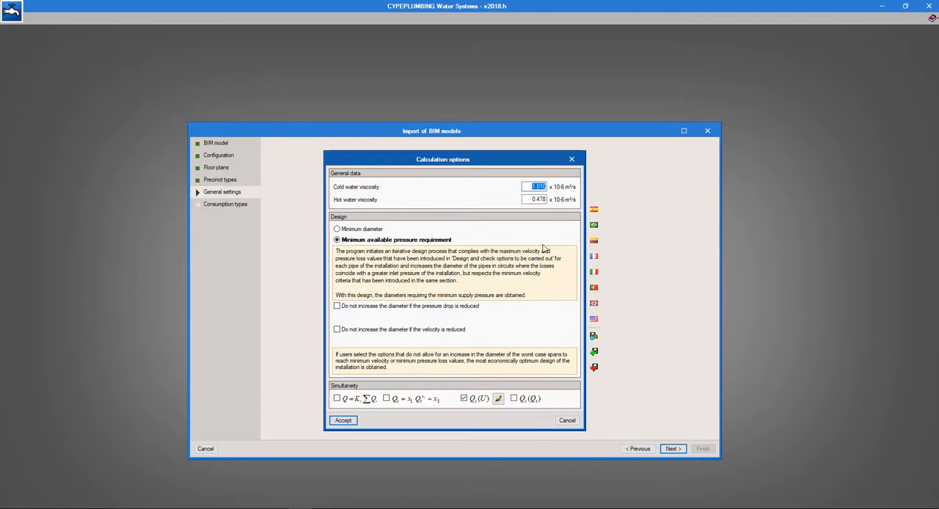
pyautogui.press('Return')
# Review the material, velocity limits and simultaneity settings of the predefined cold water horizontal pipe with simultaneity
pyautogui.click(439, 351)
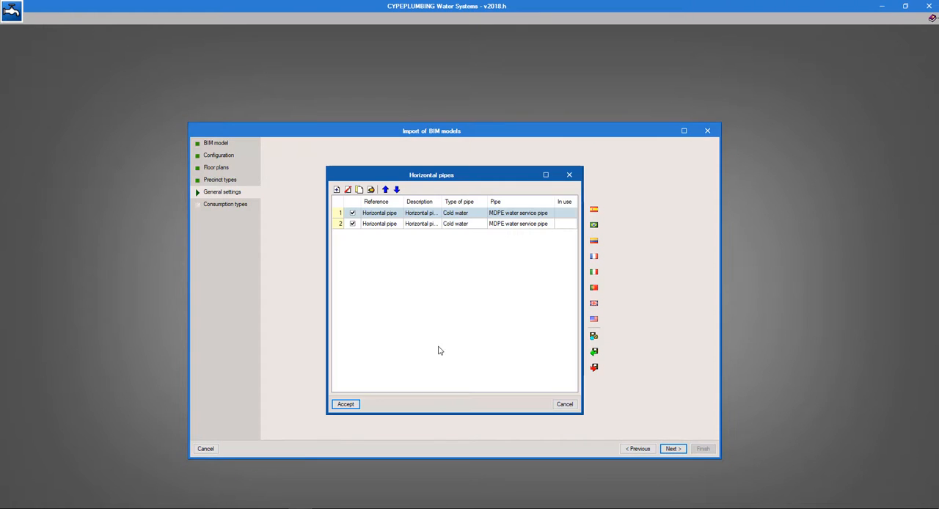
pyautogui.doubleClick(394, 222)
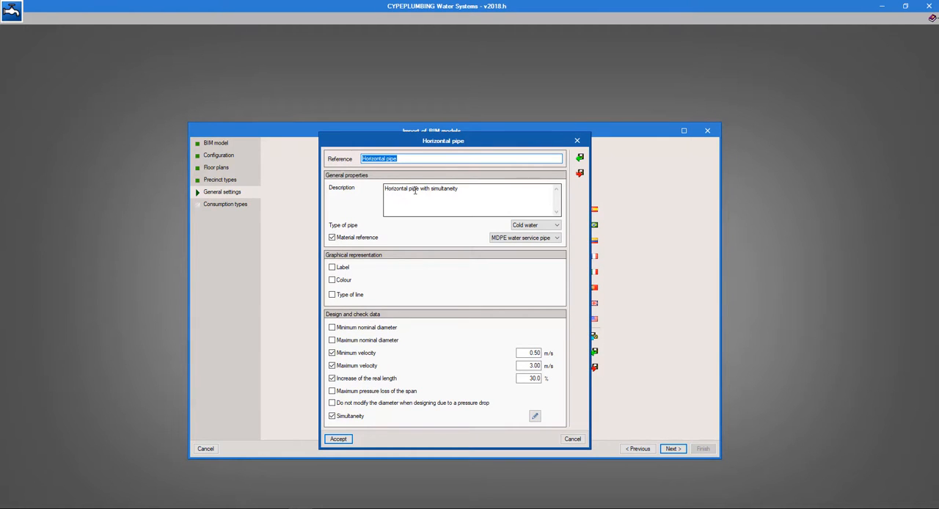
pyautogui.click(347, 441)
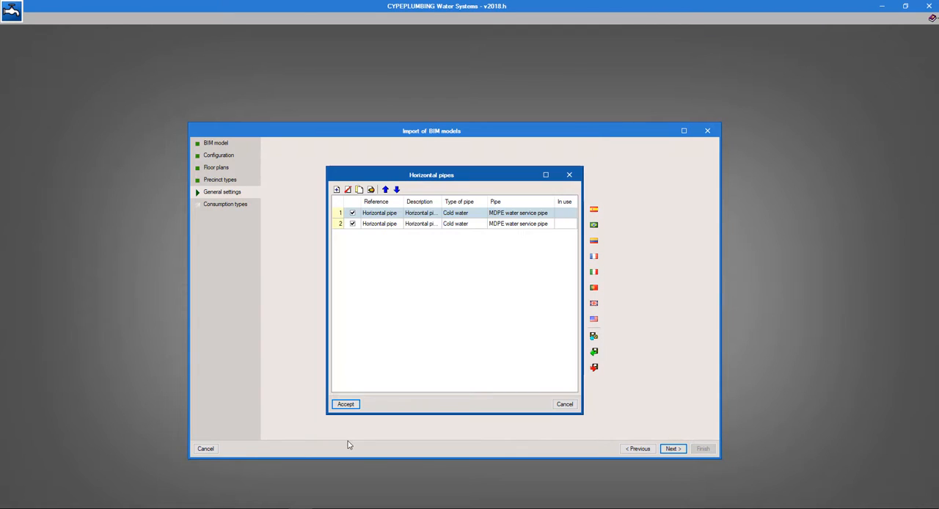
pyautogui.click(346, 405)
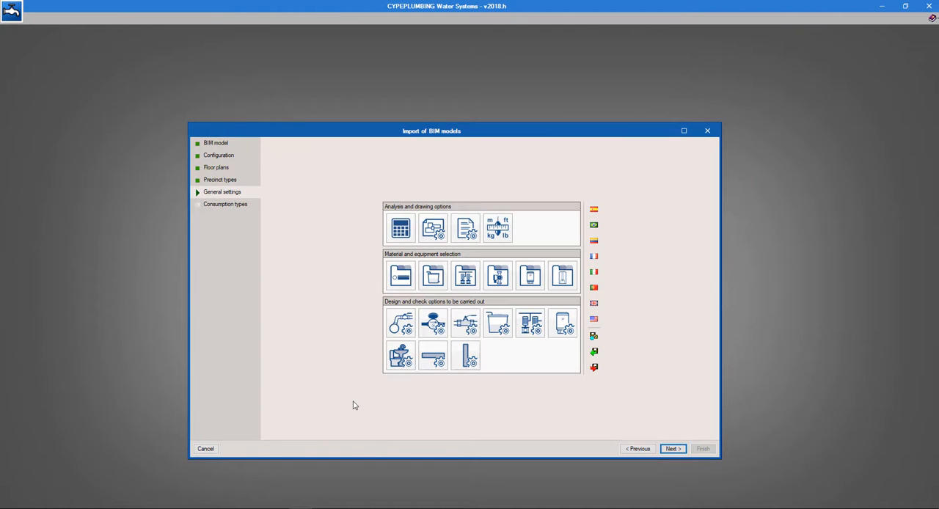
# Assign WC cistern (to fill in 2 mins) to toilets and Handbasin (pillar taps) to sinks, and complete the BIM model import
pyautogui.click(673, 448)
pyautogui.click(493, 289)
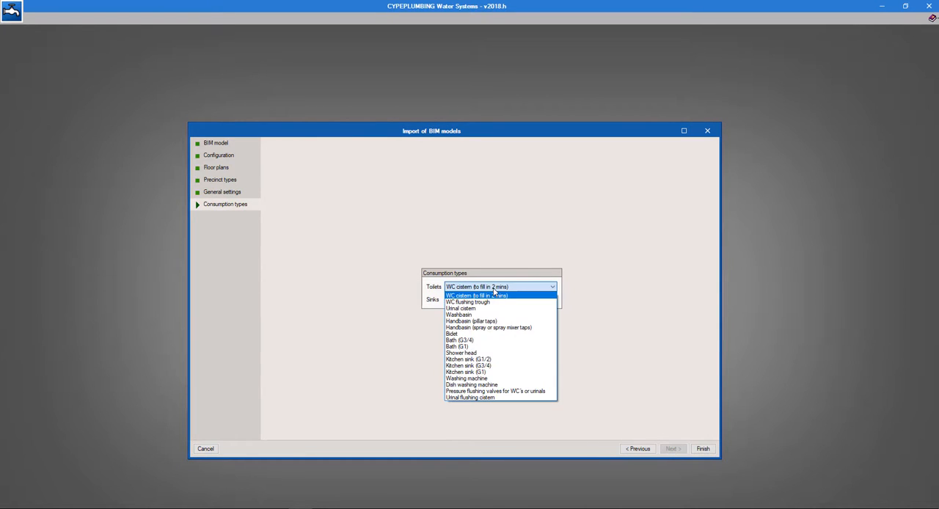
pyautogui.click(518, 290)
pyautogui.click(514, 300)
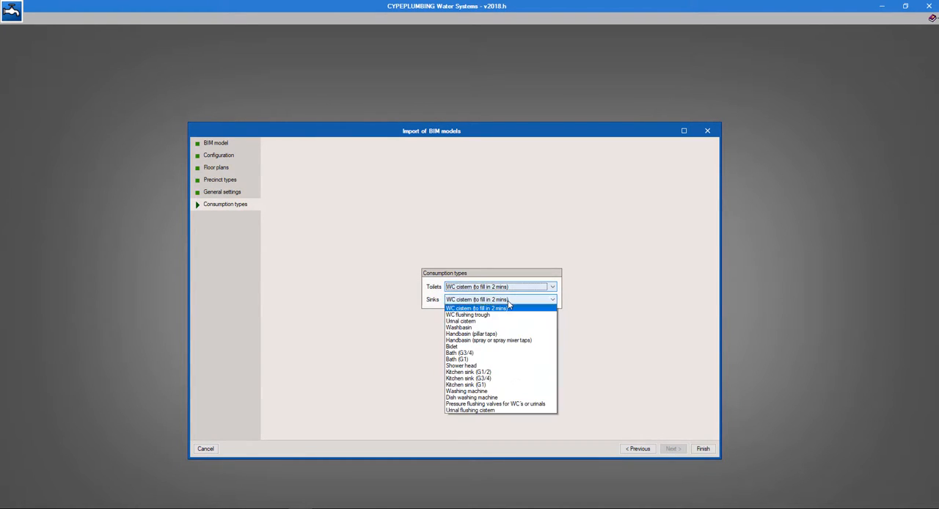
pyautogui.click(508, 334)
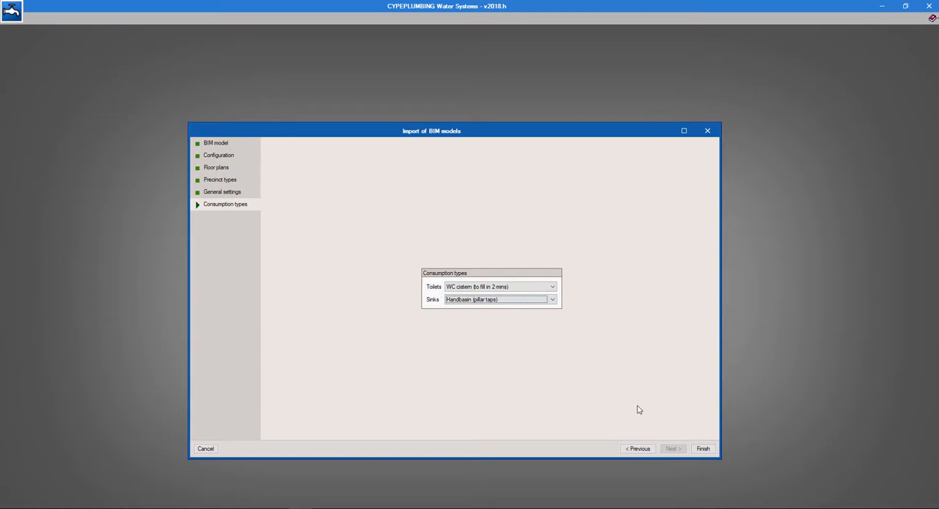
pyautogui.click(704, 450)
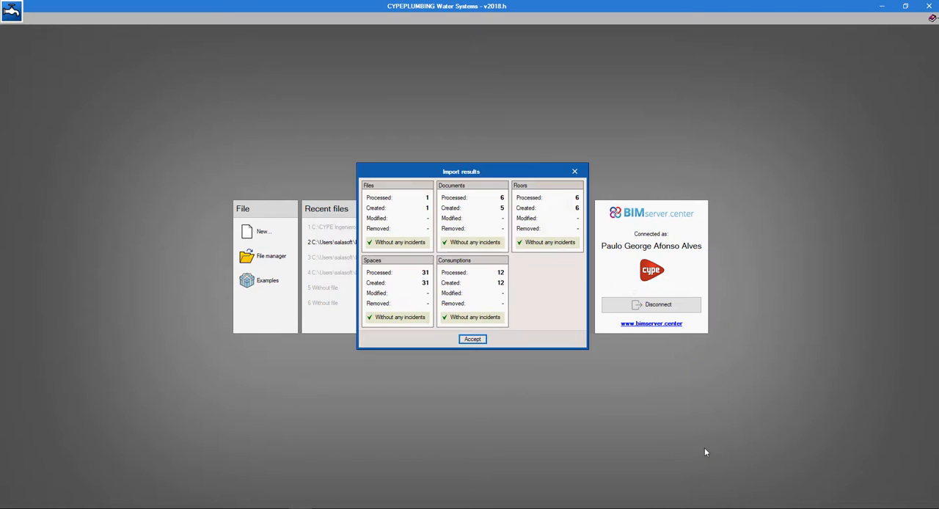
pyautogui.click(472, 339)
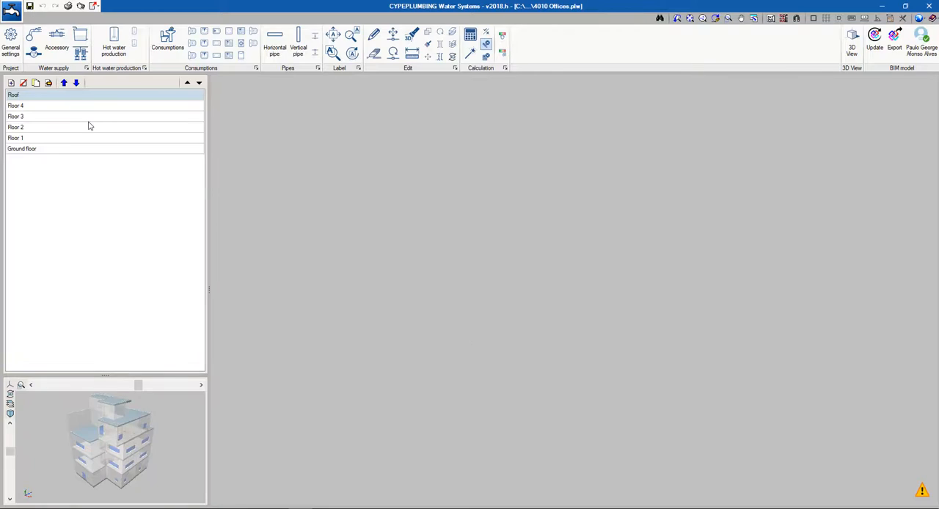
# Check the imported consumption points on Floor 3 and Floor 2, including the properties of a handbasin on Floor 2
pyautogui.click(65, 121)
pyautogui.moveTo(620, 233); pyautogui.dragTo(488, 223, button='middle')
pyautogui.scroll(-4, 535, 251)
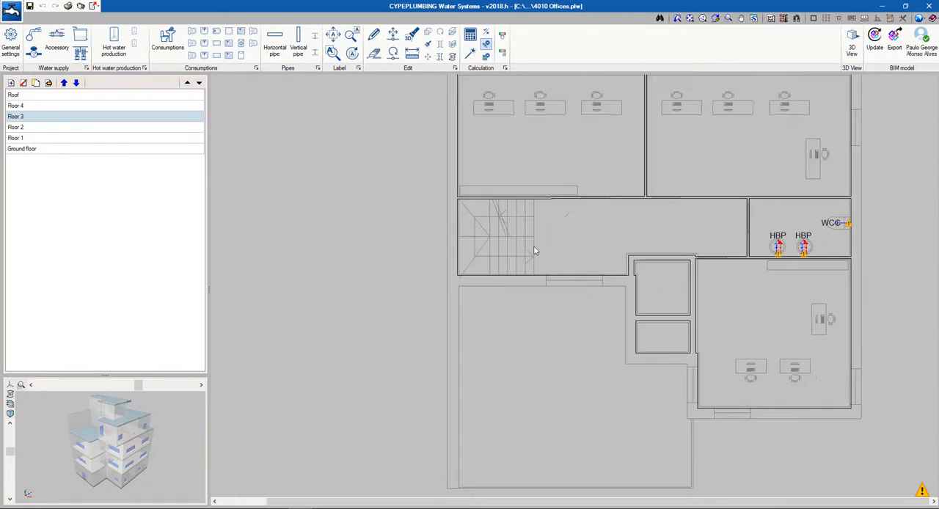
pyautogui.moveTo(523, 276); pyautogui.dragTo(477, 328, button='middle')
pyautogui.scroll(3, 714, 302)
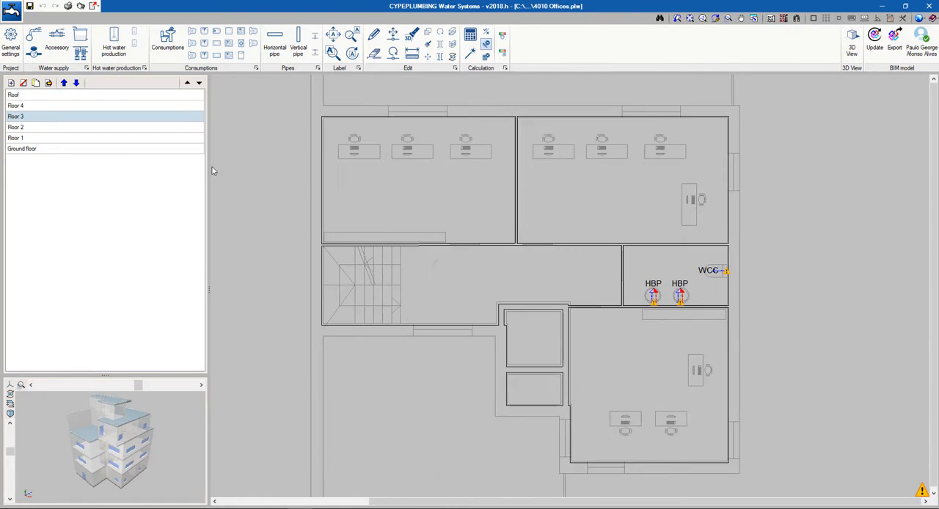
pyautogui.click(153, 128)
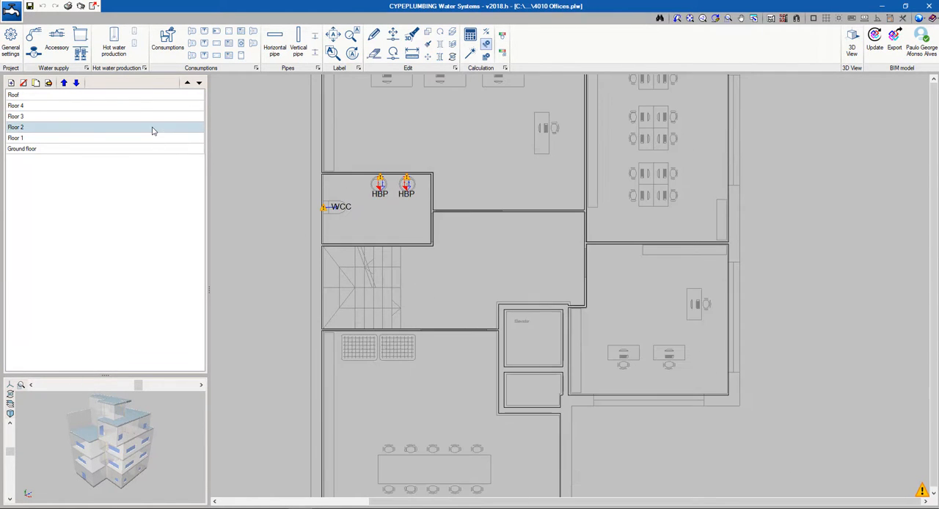
pyautogui.click(376, 180)
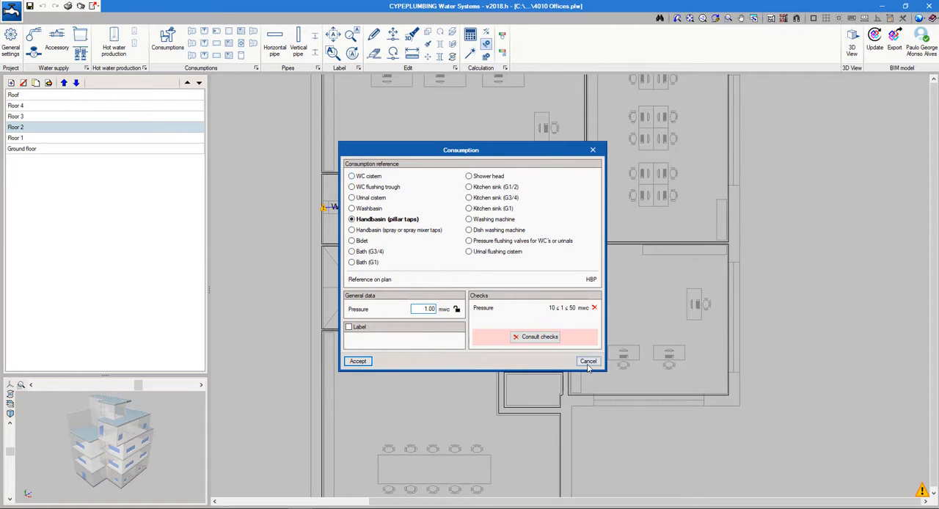
pyautogui.click(588, 361)
# On the ground floor, place a Kitchen sink (G1/2) consumption at the upper kitchen sink's tap, oriented along the wall to face the basin
pyautogui.click(73, 140)
pyautogui.click(73, 149)
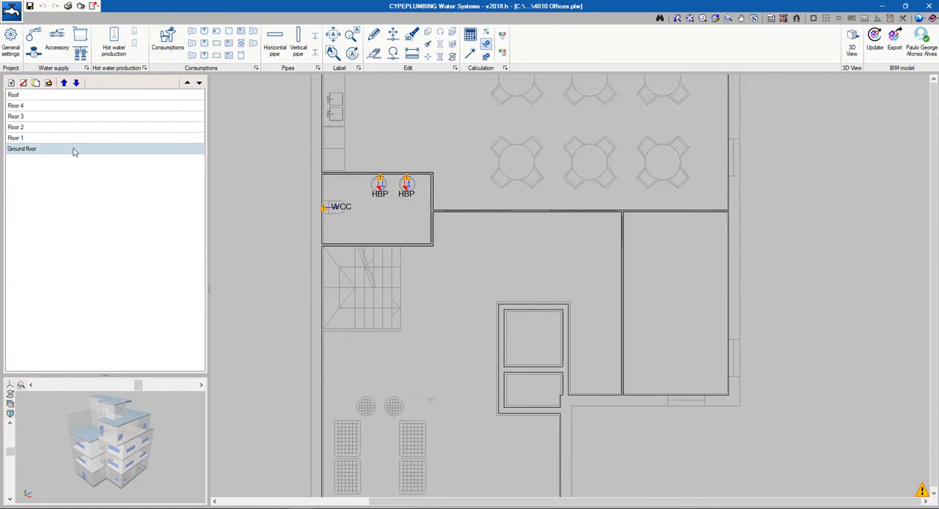
pyautogui.scroll(-3, 497, 223)
pyautogui.scroll(3, 348, 190)
pyautogui.scroll(3, 348, 190)
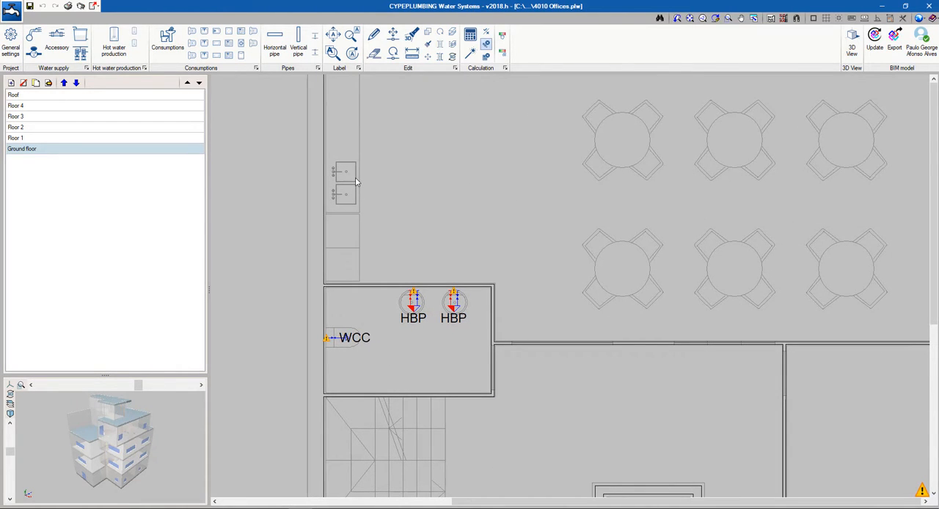
pyautogui.click(229, 43)
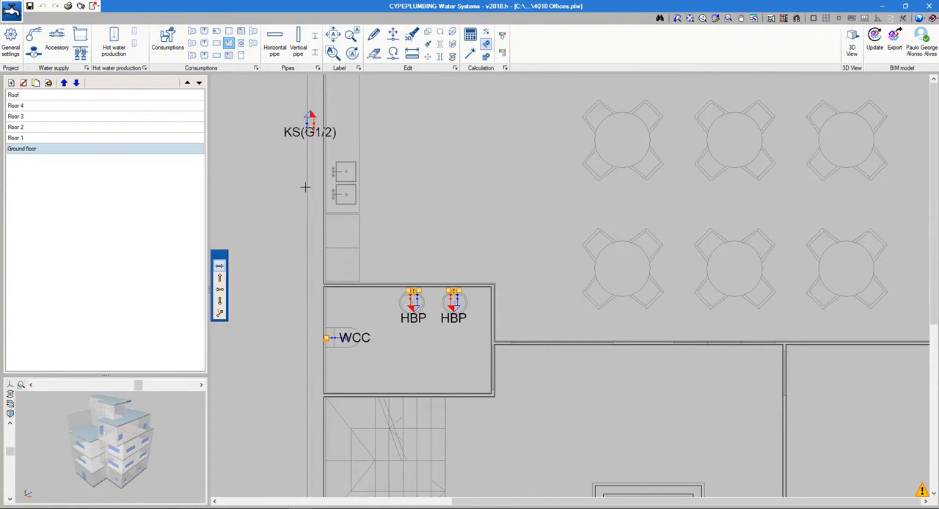
pyautogui.scroll(2, 340, 167)
pyautogui.scroll(2, 341, 178)
pyautogui.click(220, 301)
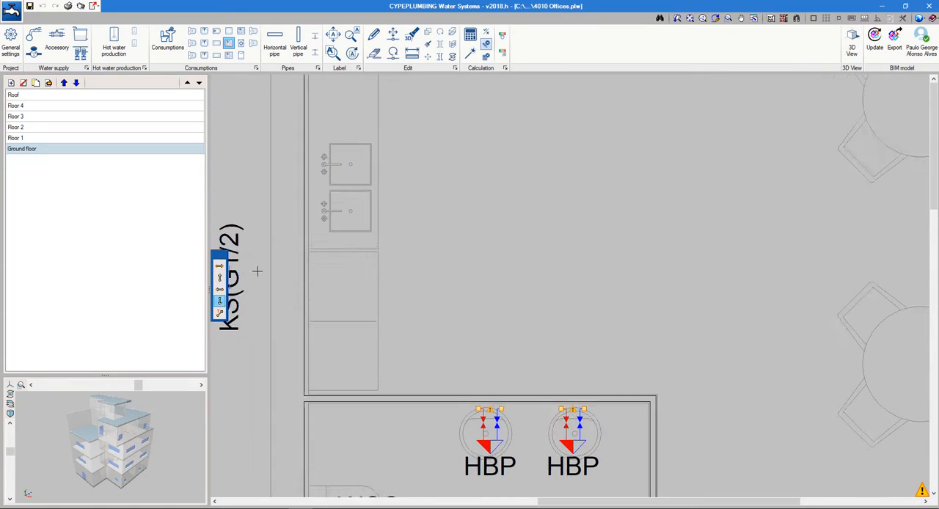
pyautogui.scroll(3, 328, 157)
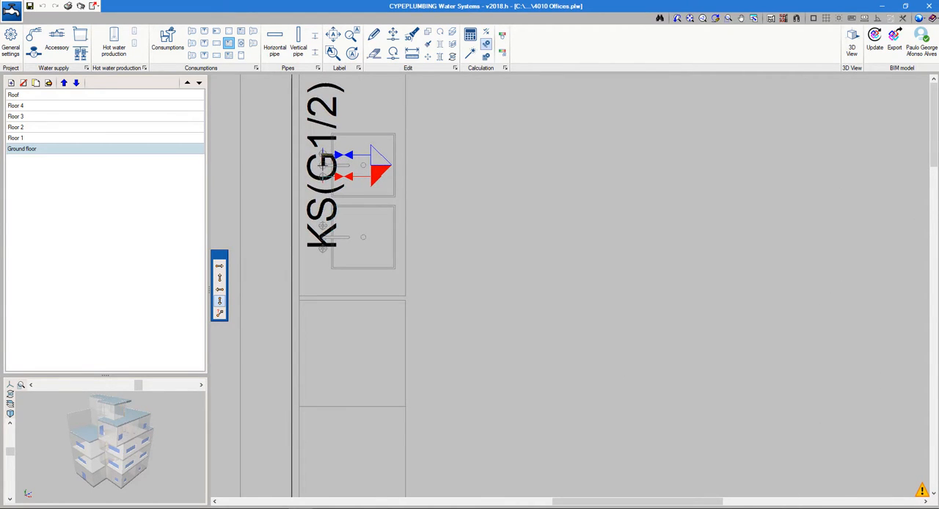
pyautogui.click(323, 165)
# Confirm the Endpoint, Nearest and Intersection object snaps and place a second Kitchen sink (G1/2) consumption at the lower kitchen sink's tap
pyautogui.click(814, 19)
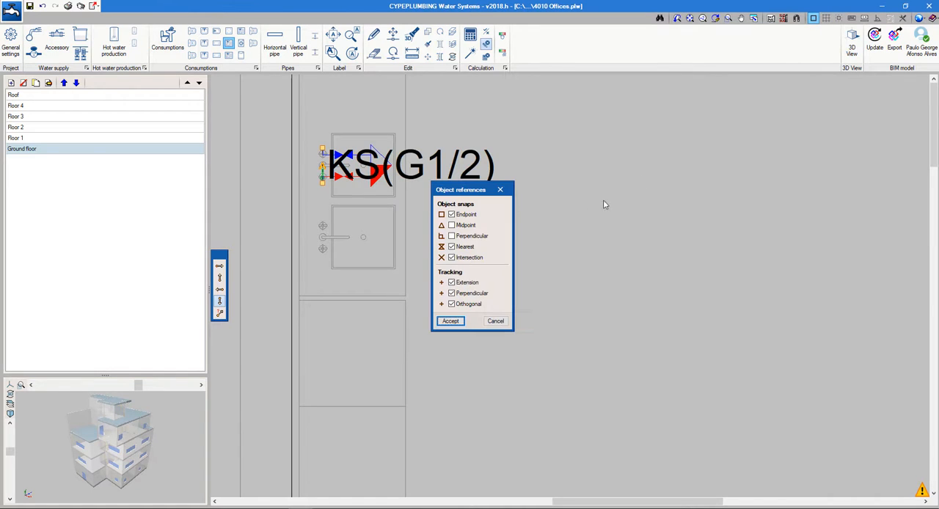
pyautogui.click(450, 320)
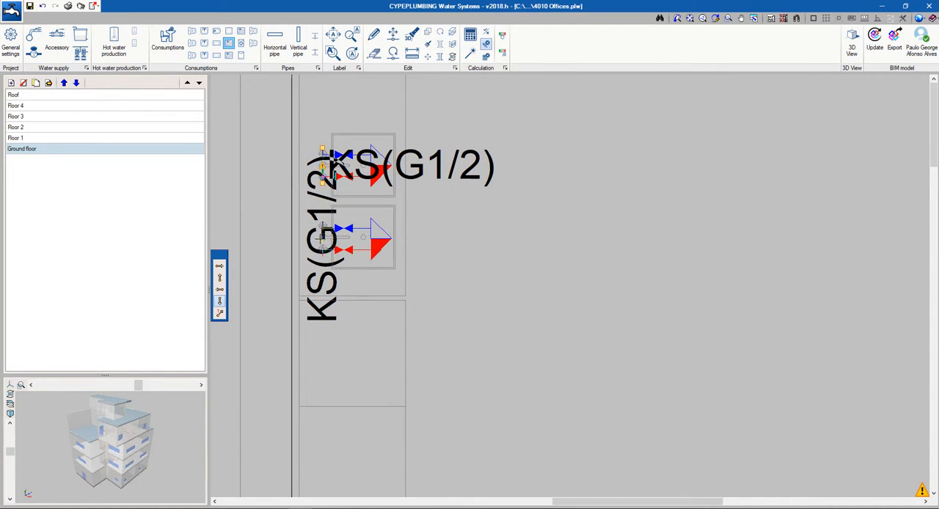
pyautogui.click(323, 237)
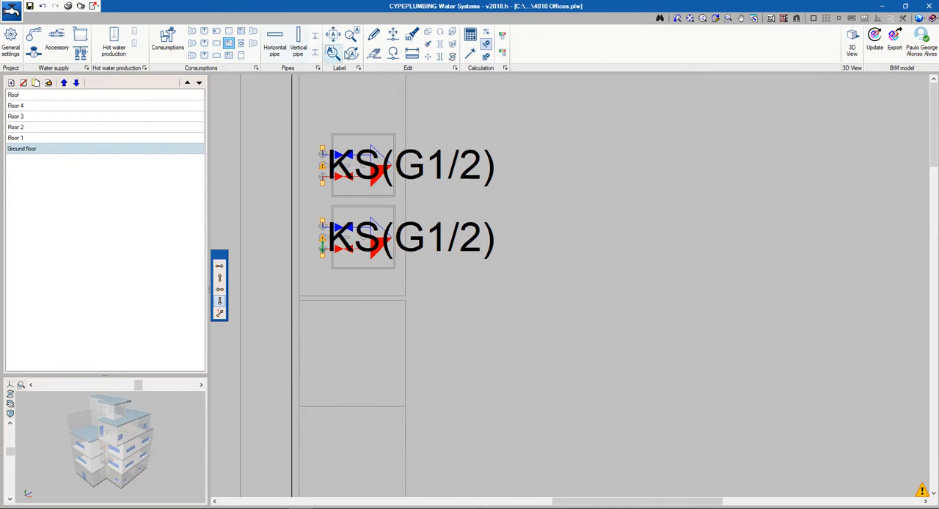
# Move both KS(G1/2) labels clear of the kitchen sink symbols, aligned with each other beside the counter
pyautogui.click(333, 35)
pyautogui.click(413, 167)
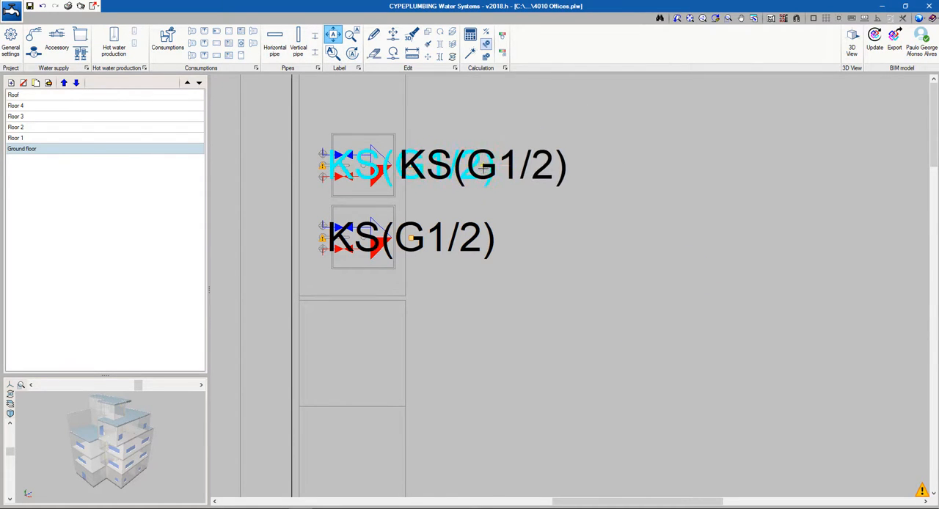
pyautogui.click(495, 167)
pyautogui.click(411, 241)
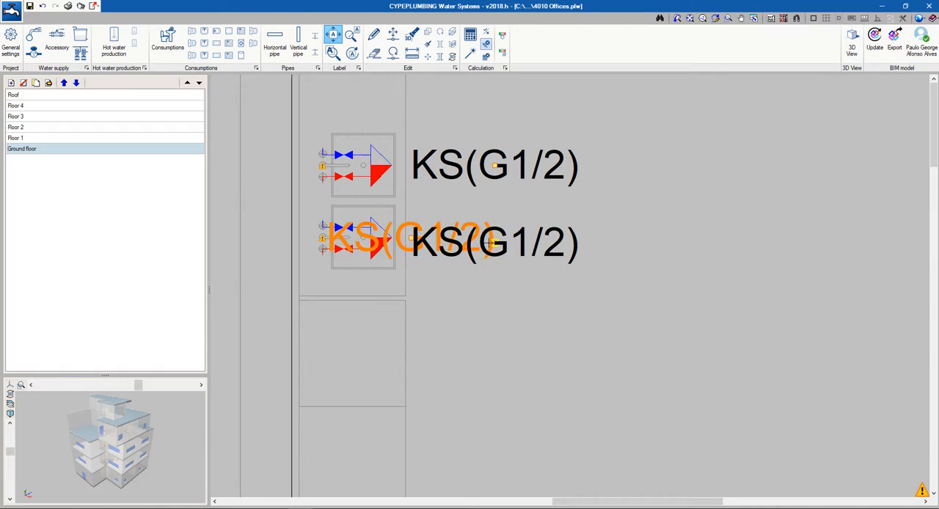
pyautogui.click(494, 238)
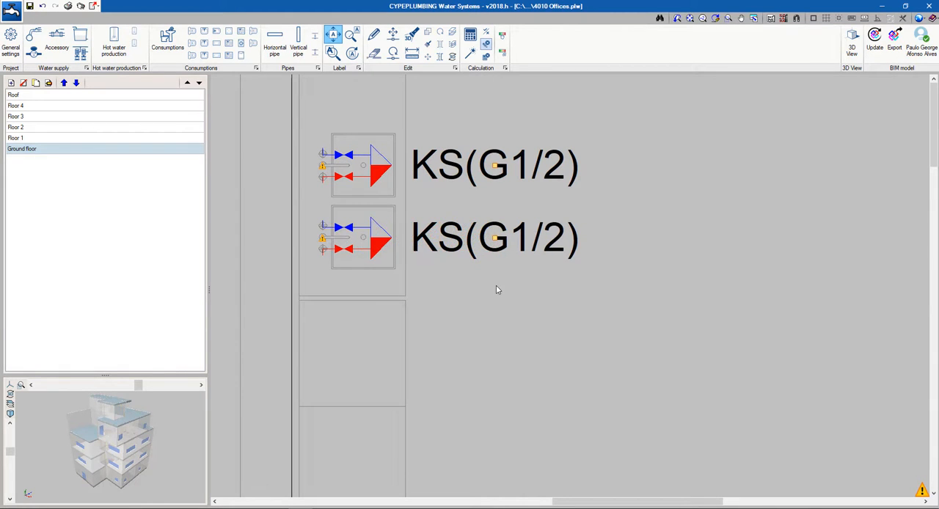
# Place the water supply connection point outside the ground floor, east of the building near the dining room's lower wall, oriented towards the building
pyautogui.scroll(-5, 498, 291)
pyautogui.moveTo(552, 313); pyautogui.dragTo(516, 225, button='middle')
pyautogui.scroll(-4, 570, 243)
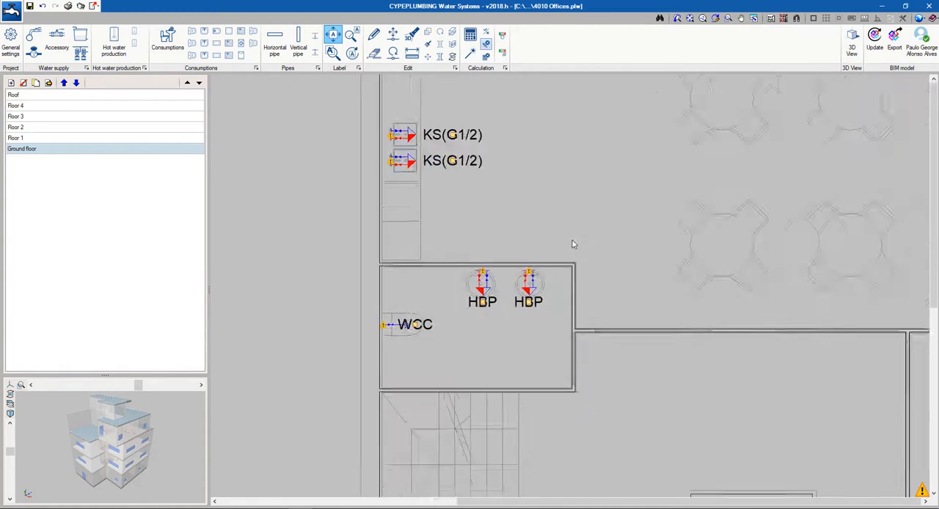
pyautogui.moveTo(675, 270); pyautogui.dragTo(570, 282, button='middle')
pyautogui.scroll(1, 568, 284)
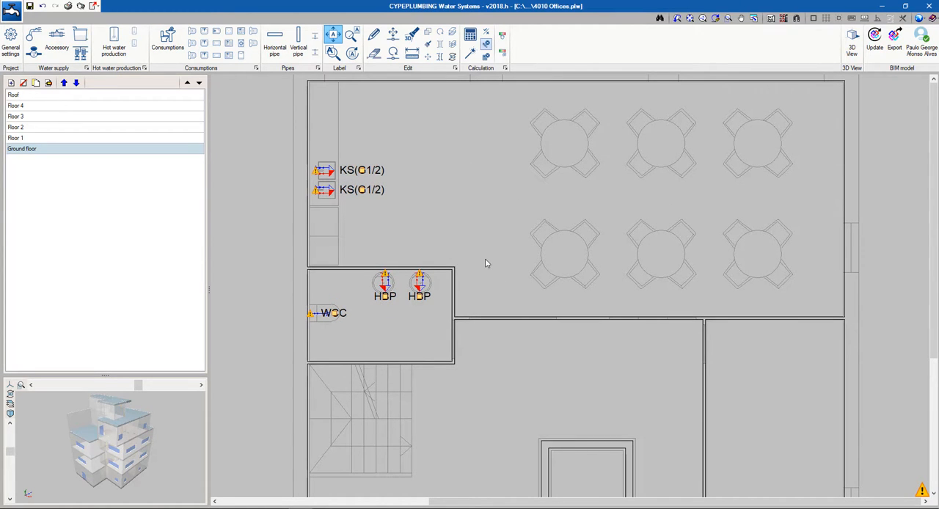
pyautogui.click(33, 34)
pyautogui.click(397, 369)
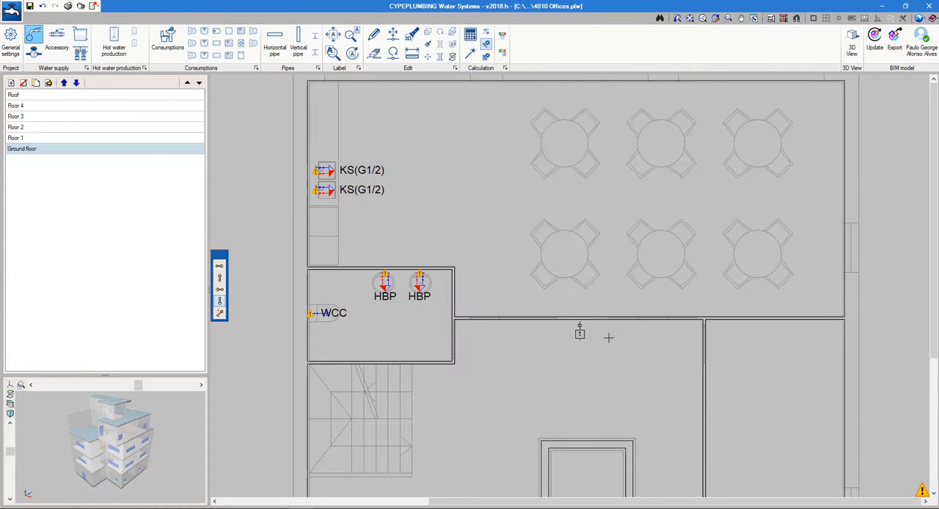
pyautogui.scroll(-1, 630, 332)
pyautogui.moveTo(656, 327); pyautogui.dragTo(500, 310, button='middle')
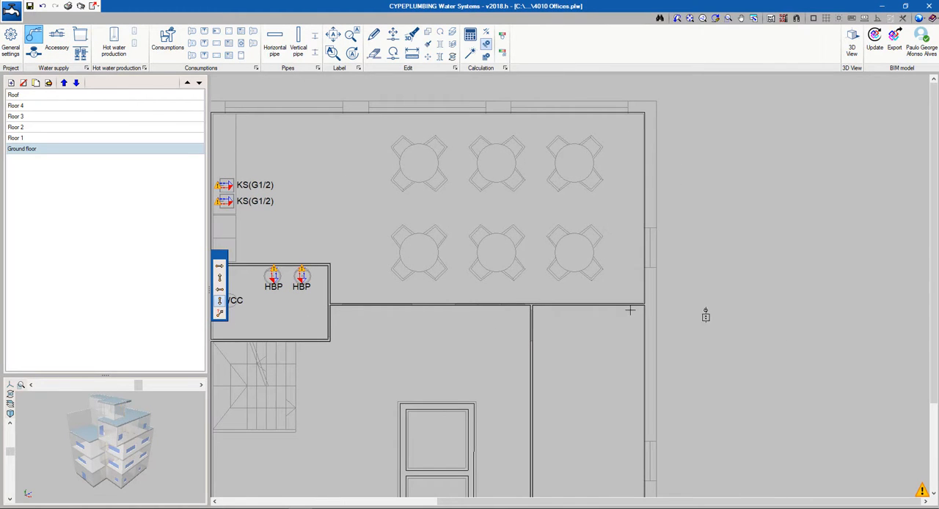
pyautogui.click(221, 290)
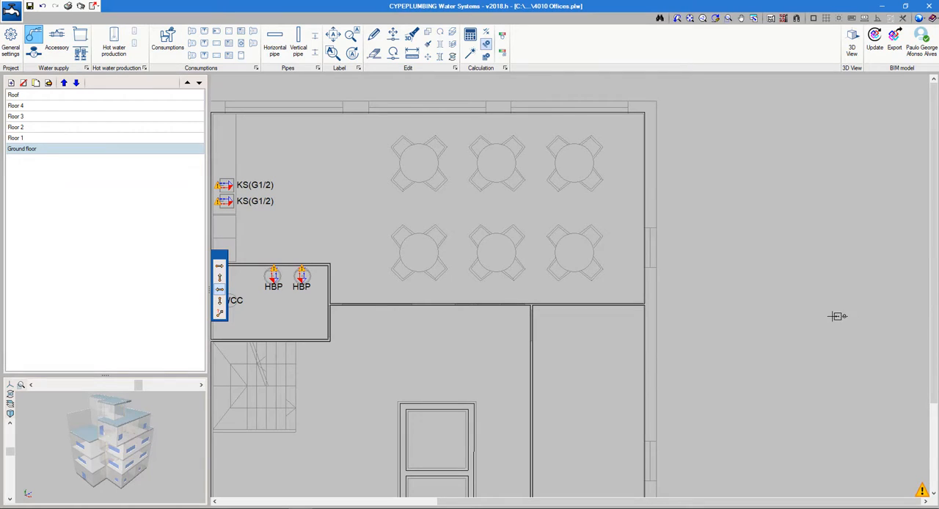
pyautogui.click(820, 310)
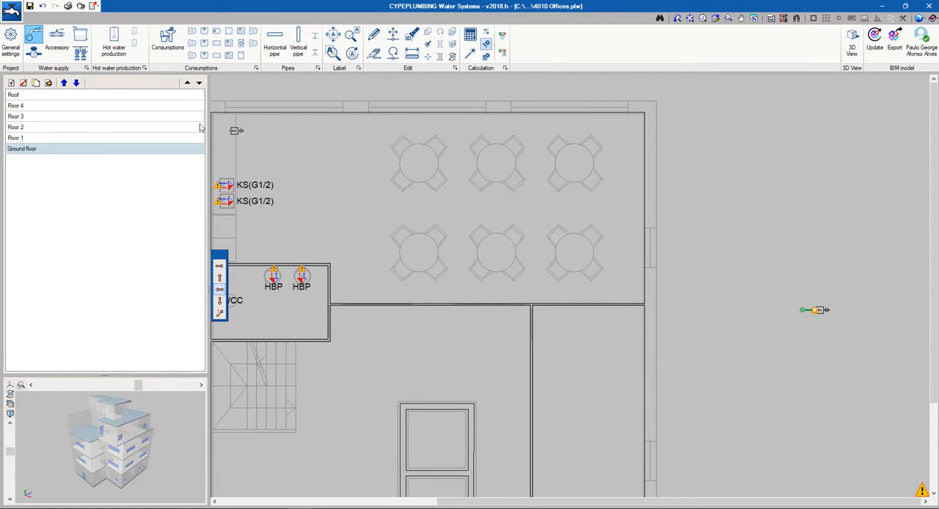
# Place a cold water meter vertically against the outside of the east facade, just below the window and in line with the dining room
pyautogui.click(34, 58)
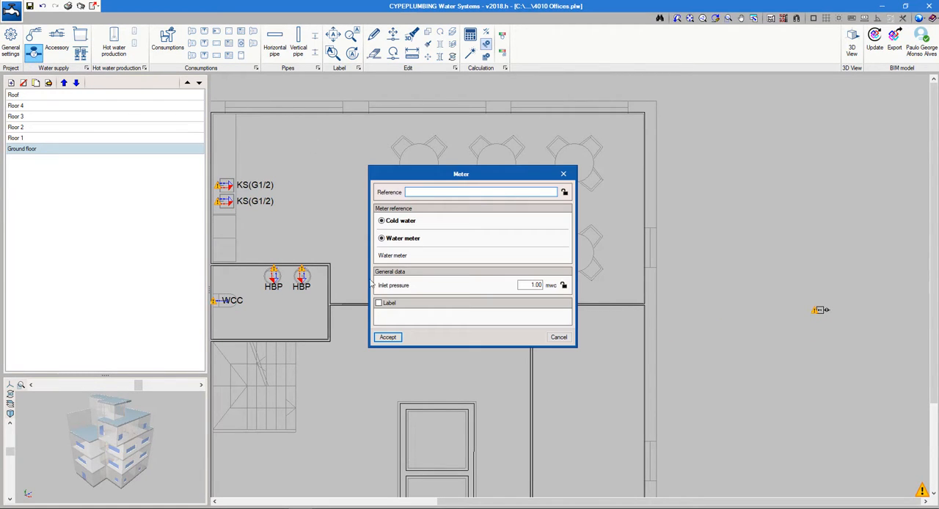
pyautogui.click(388, 338)
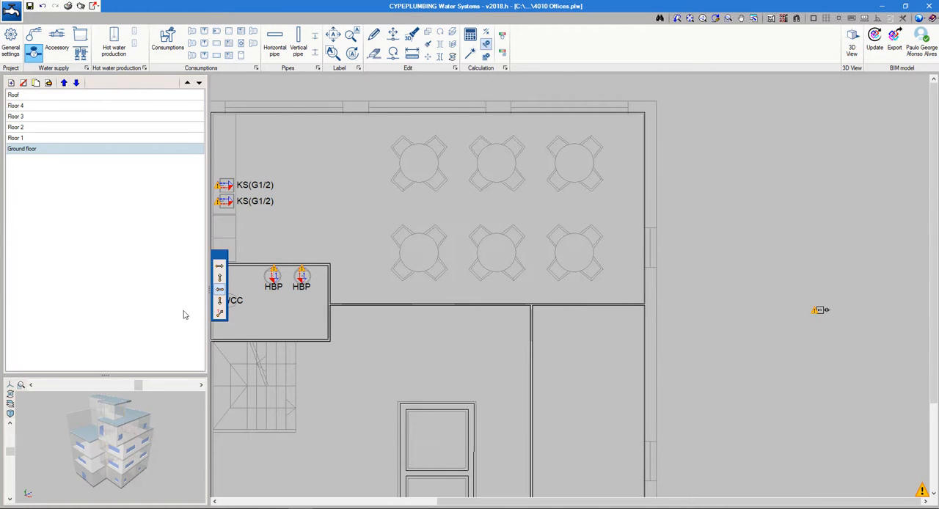
pyautogui.click(223, 279)
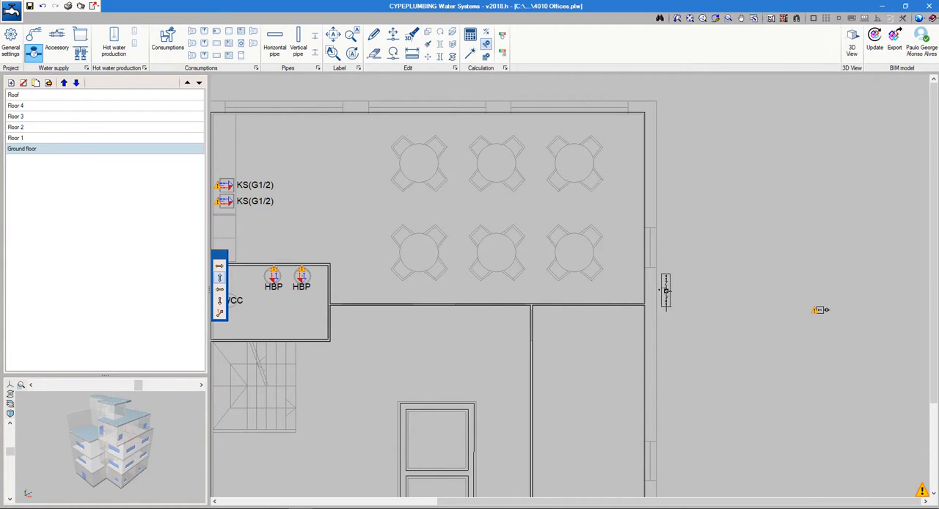
pyautogui.click(665, 291)
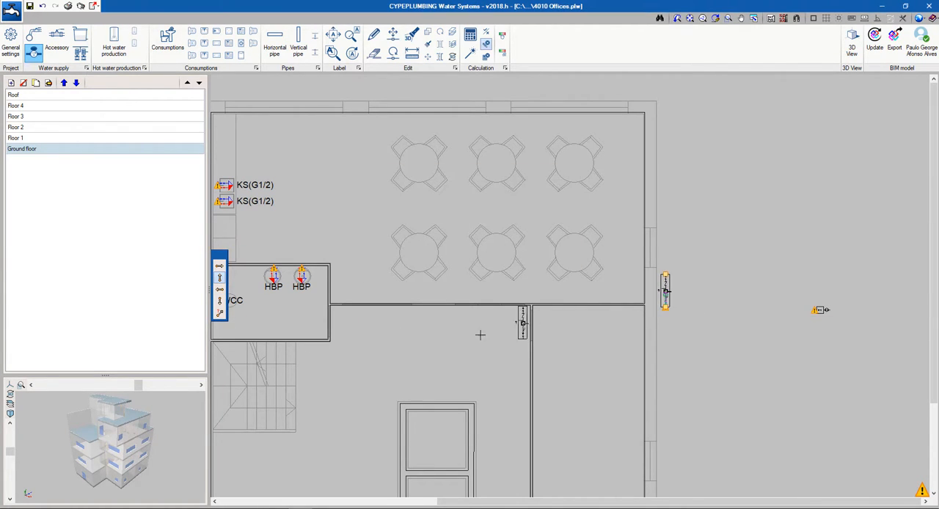
# Place a horizontal cold water stop valve just above the washroom's upper wall, near its outer corner with the dining room
pyautogui.click(56, 40)
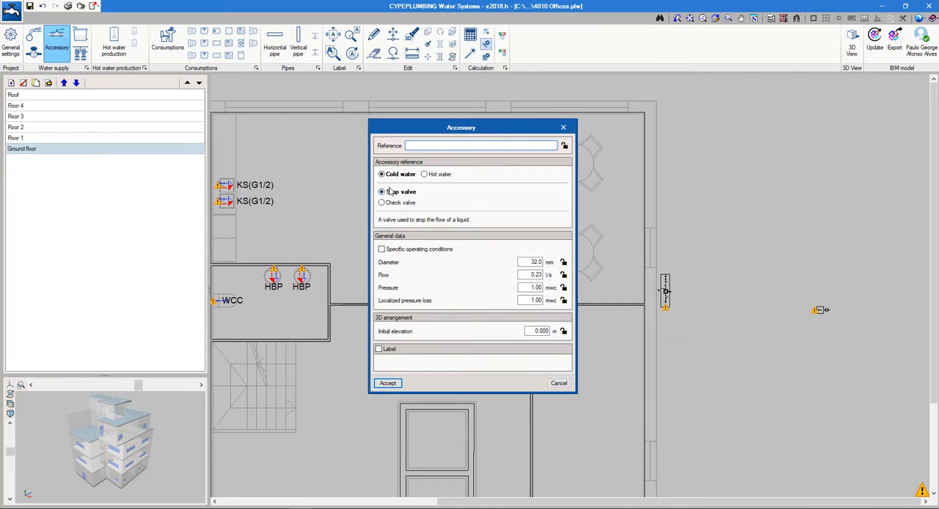
pyautogui.click(388, 383)
pyautogui.click(220, 266)
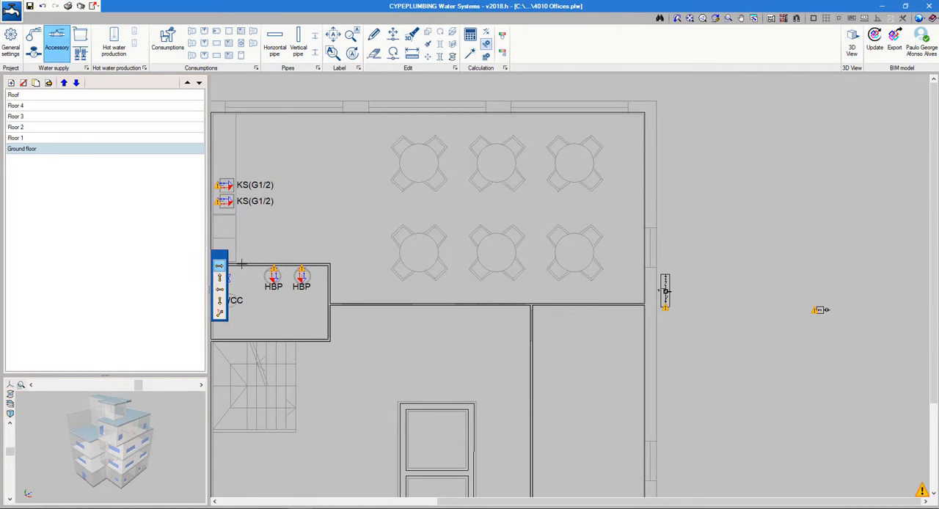
pyautogui.scroll(3, 324, 265)
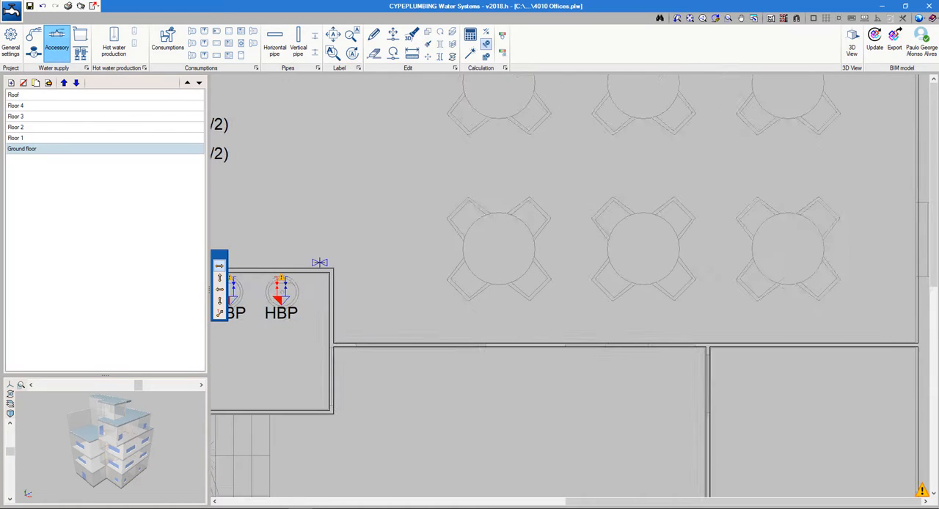
pyautogui.scroll(-3, 478, 334)
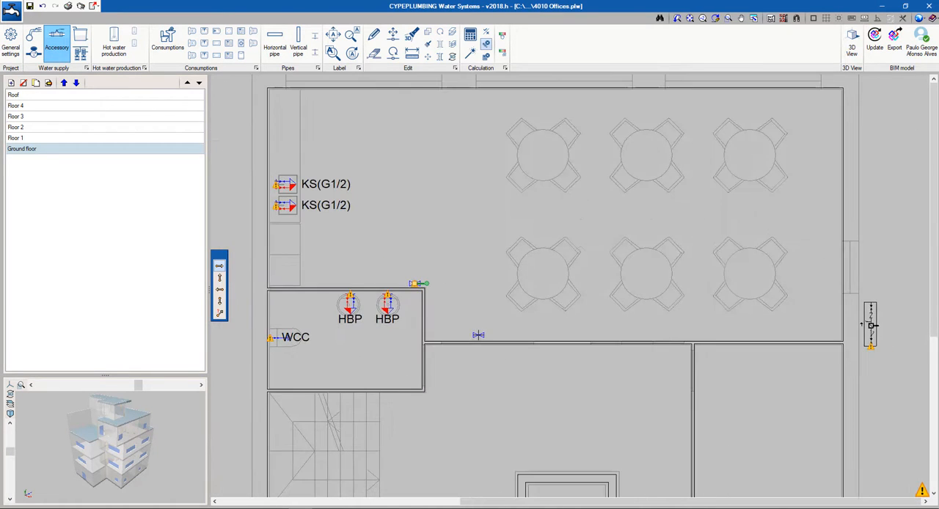
pyautogui.moveTo(478, 336); pyautogui.dragTo(479, 379, button='middle')
# Place vertical cold water stop valves in the washroom beside the handbasins and on the kitchen counter below the lower sink
pyautogui.scroll(3, 484, 323)
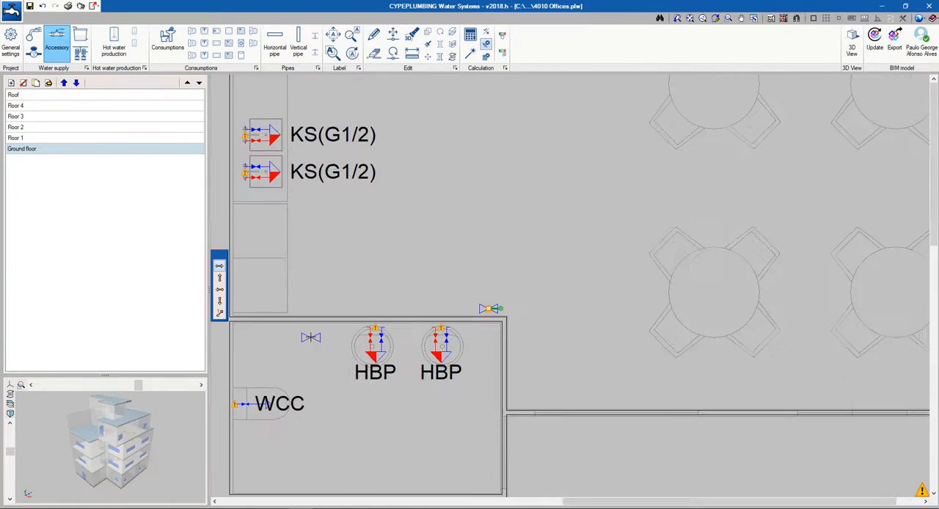
pyautogui.click(219, 278)
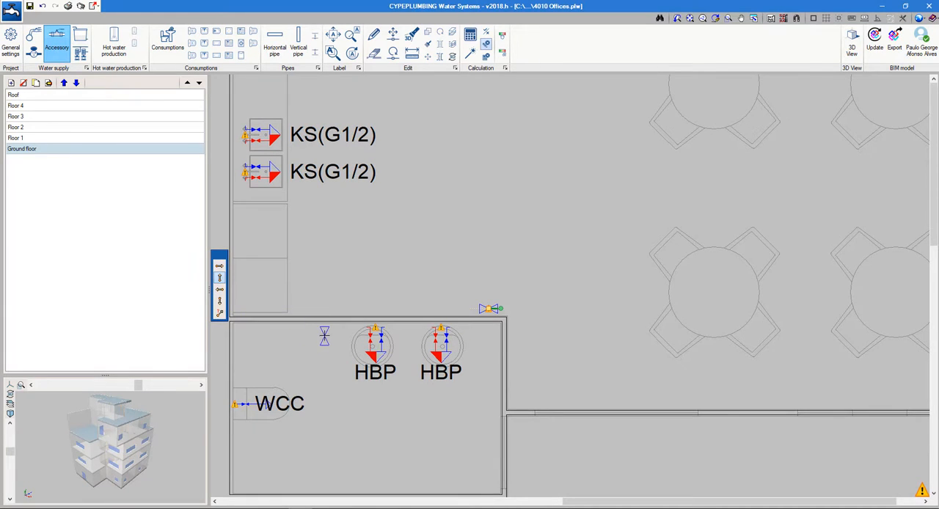
pyautogui.click(327, 335)
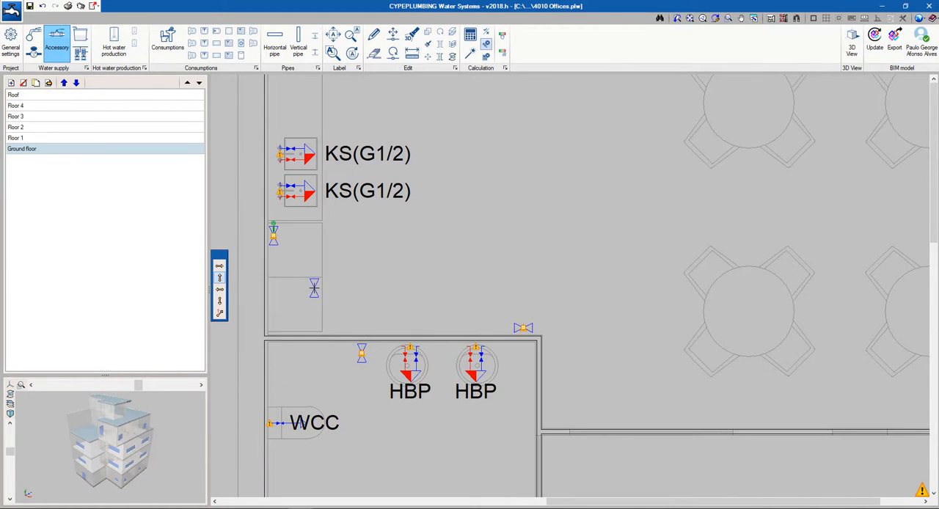
pyautogui.scroll(-2, 314, 287)
# Switch the accessory to a hot water stop valve and place one beside each vertical cold water valve, in the washroom and on the counter
pyautogui.click(322, 286)
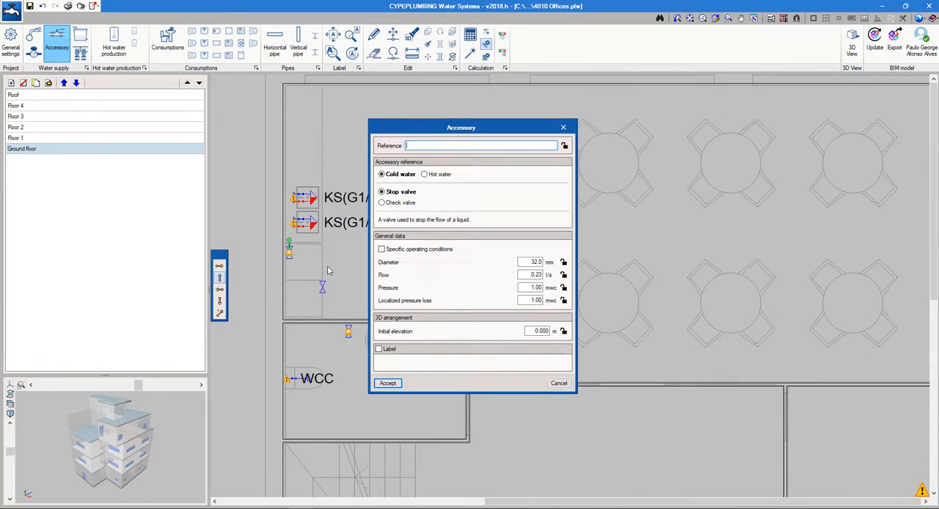
pyautogui.click(425, 174)
pyautogui.click(388, 383)
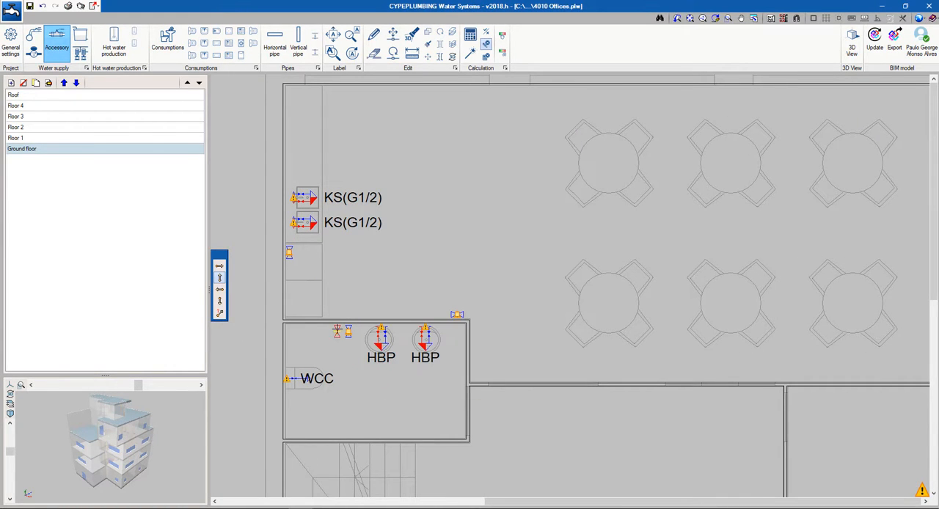
pyautogui.scroll(3, 288, 268)
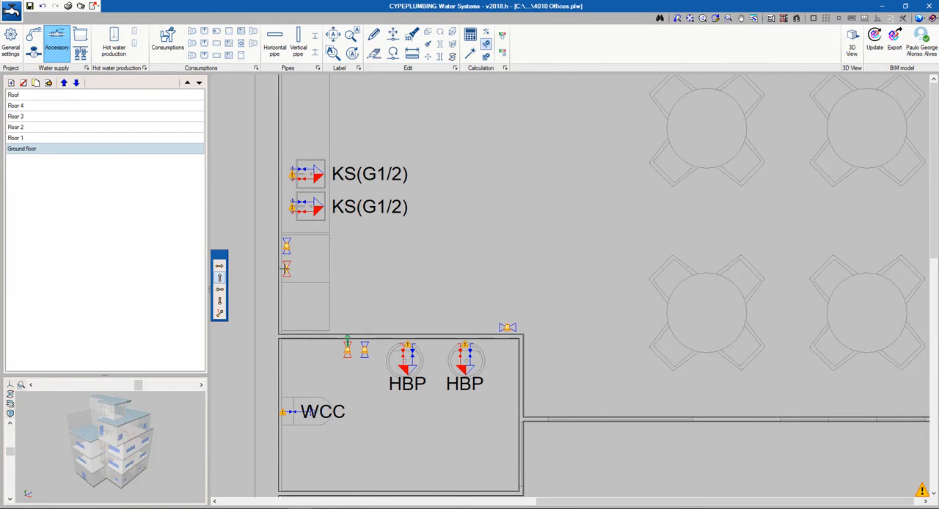
pyautogui.scroll(-2, 444, 307)
pyautogui.scroll(-1, 444, 307)
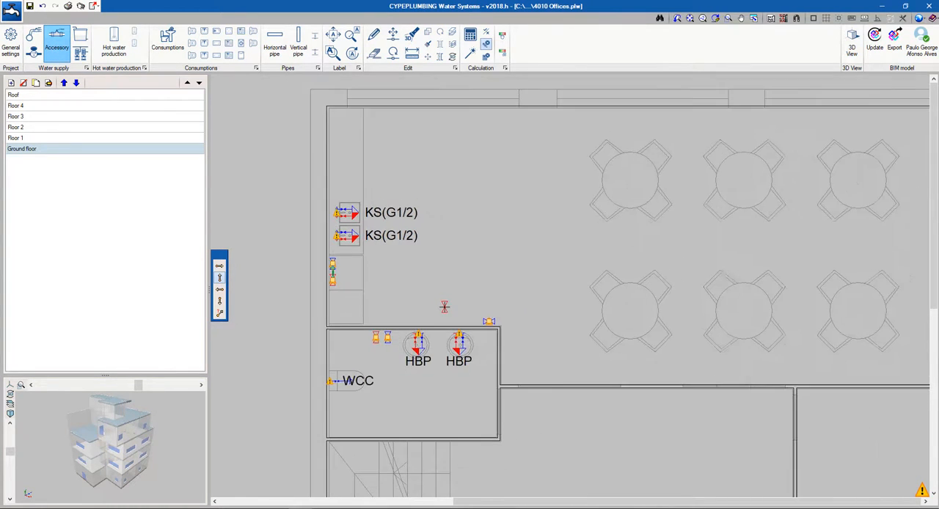
pyautogui.moveTo(444, 307); pyautogui.dragTo(355, 294, button='middle')
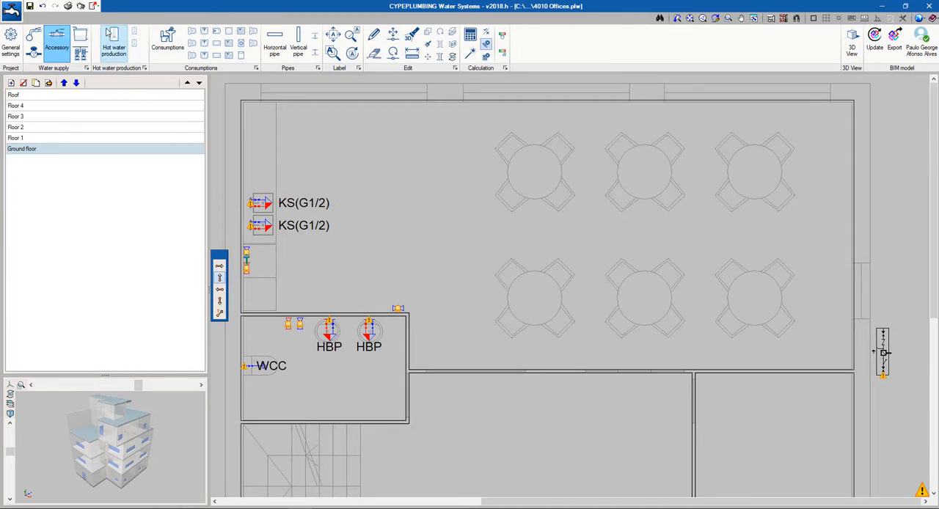
# Place a 30 l water heater at the lower end of the kitchen counter, with its connections facing the wall
pyautogui.click(114, 44)
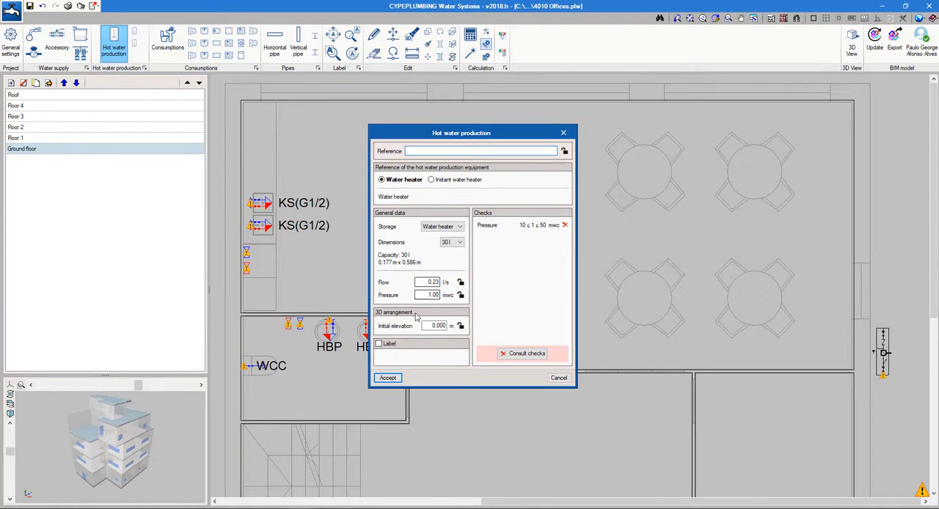
pyautogui.click(388, 378)
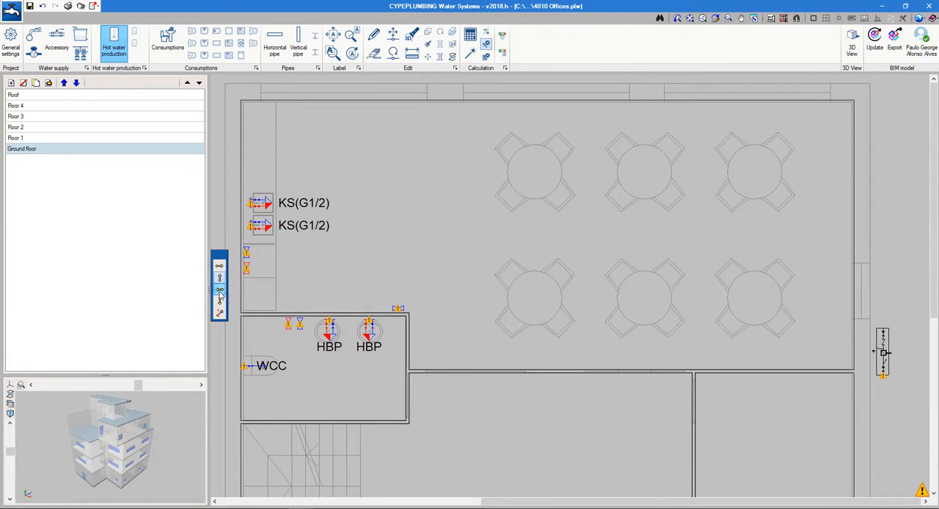
pyautogui.scroll(1, 249, 296)
pyautogui.scroll(1, 250, 296)
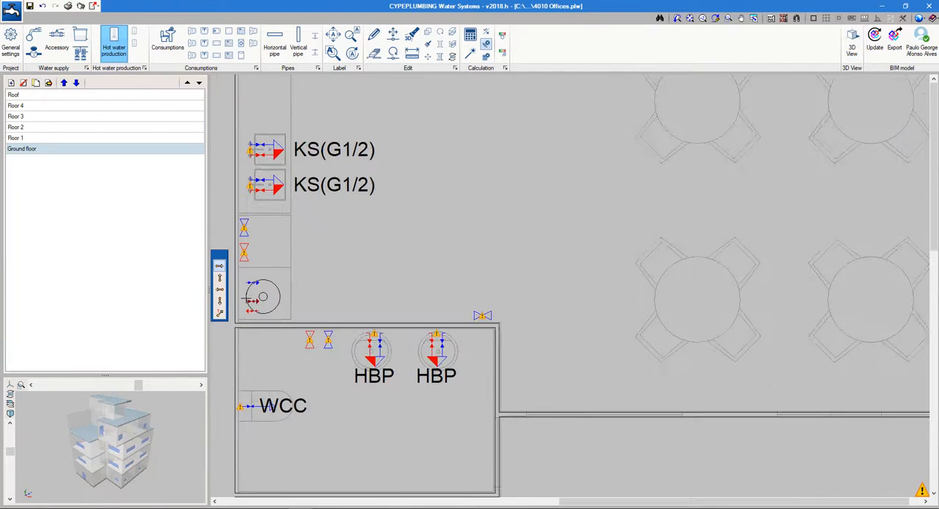
pyautogui.scroll(-3, 389, 387)
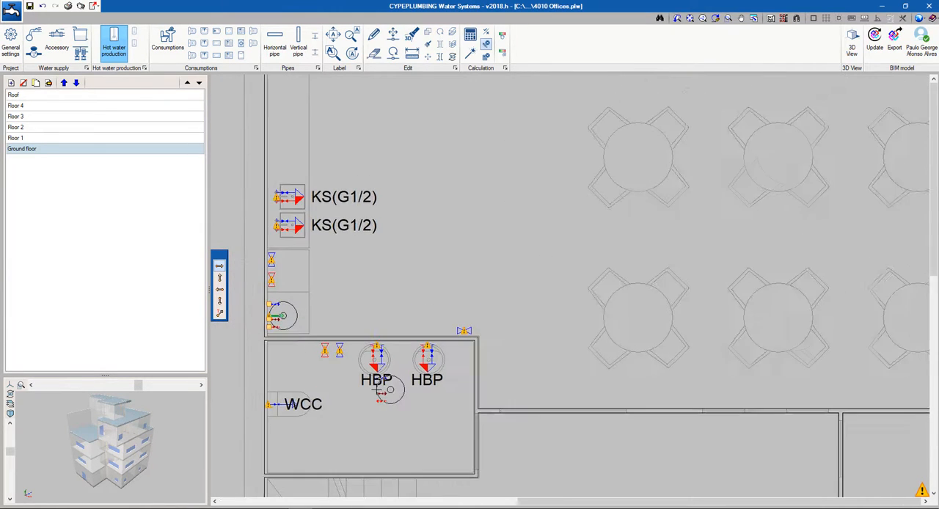
pyautogui.click(401, 401)
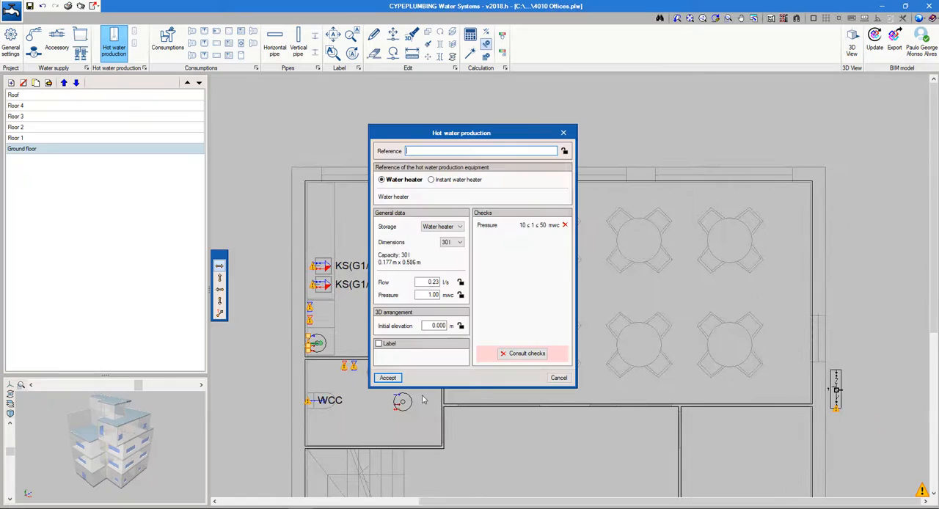
pyautogui.click(555, 381)
# Draw a cold water Ø16 horizontal pipe from the water supply connection point to the meter's lower end
pyautogui.scroll(2, 556, 373)
pyautogui.moveTo(555, 368); pyautogui.dragTo(526, 337, button='middle')
pyautogui.scroll(-1, 485, 340)
pyautogui.scroll(1, 527, 336)
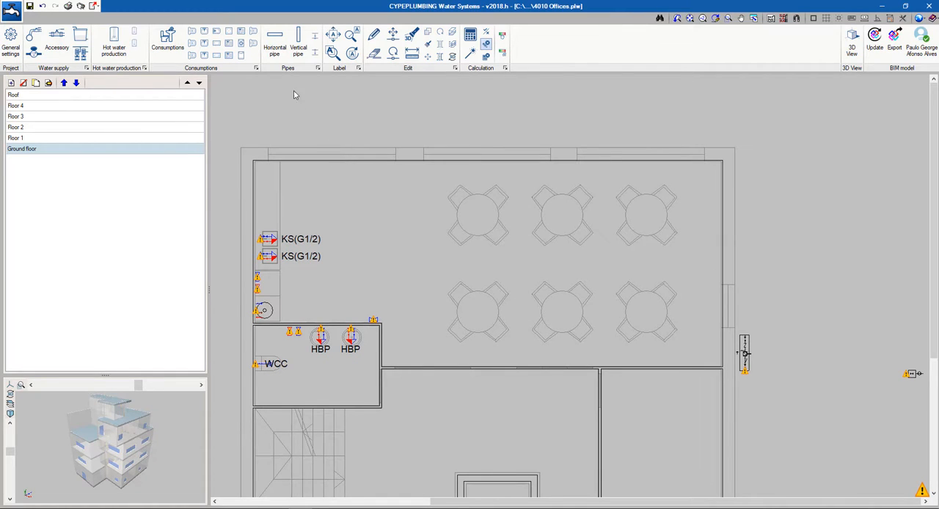
pyautogui.click(275, 41)
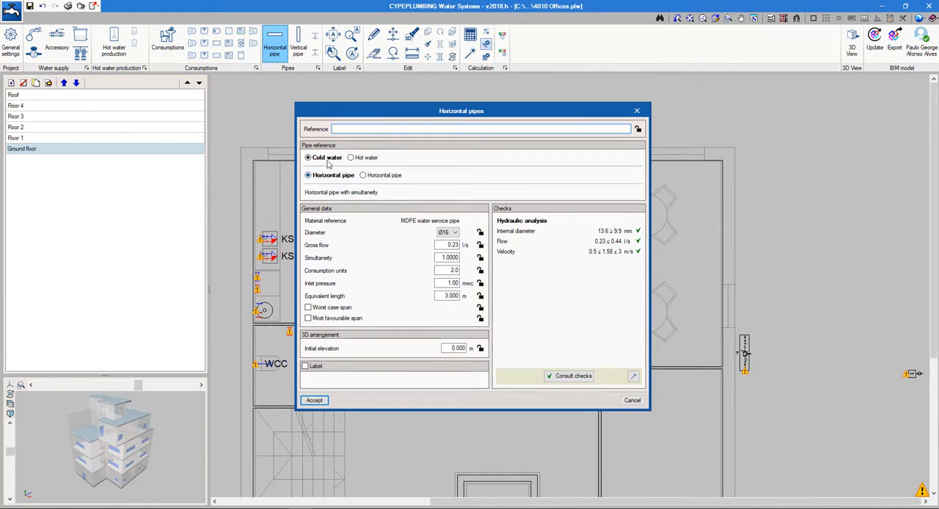
pyautogui.click(315, 401)
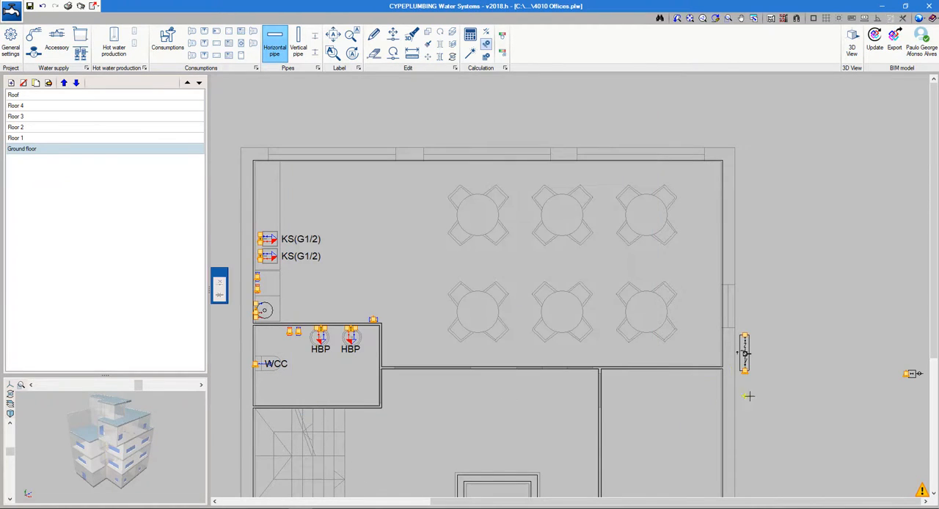
pyautogui.click(907, 374)
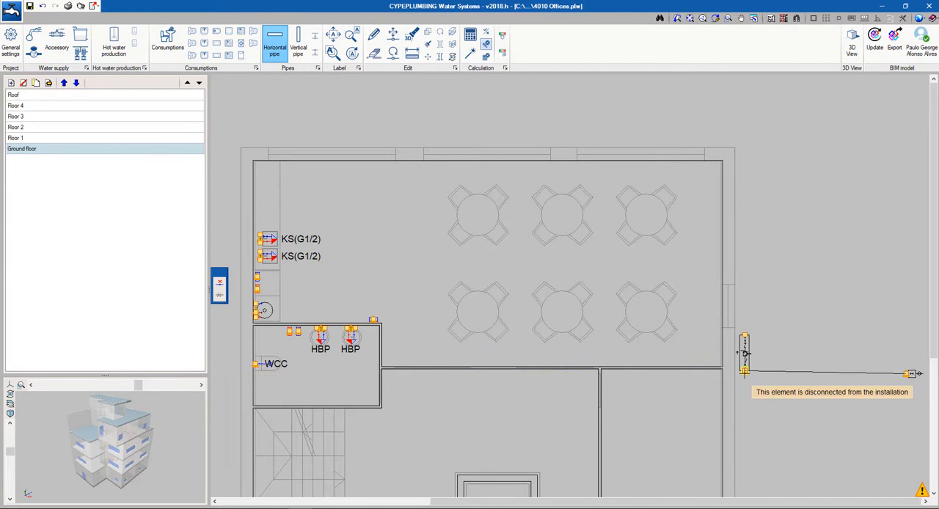
pyautogui.click(746, 371)
pyautogui.rightClick(754, 413)
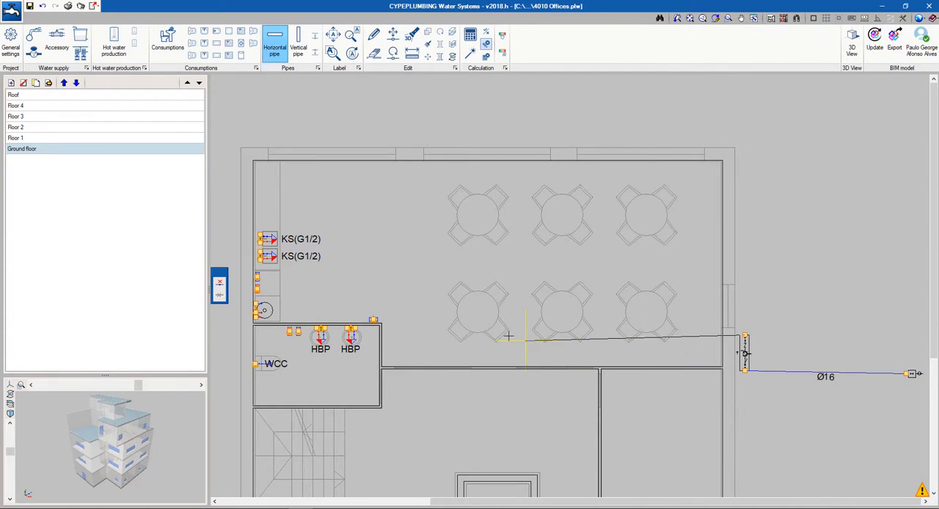
# Turn on orthogonality and run the cold water pipe from the meter's upper end through the dining room to the stop valve above the washroom wall
pyautogui.click(880, 19)
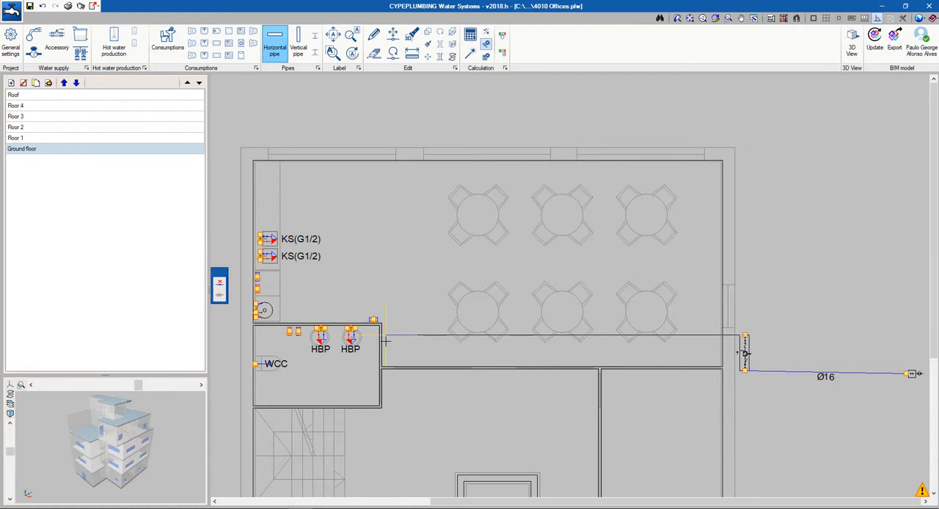
pyautogui.scroll(2, 385, 337)
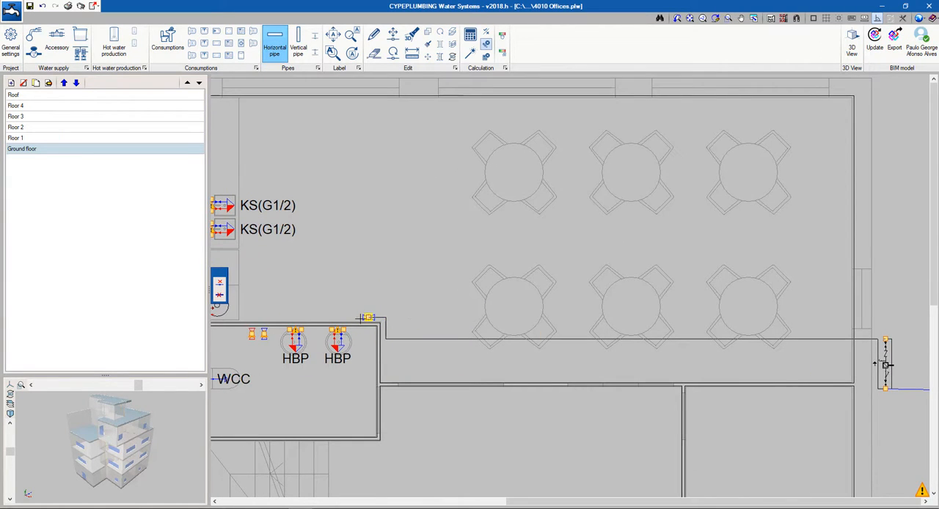
pyautogui.click(368, 318)
pyautogui.scroll(-2, 370, 359)
pyautogui.moveTo(381, 358); pyautogui.dragTo(612, 380, button='middle')
pyautogui.scroll(1, 474, 361)
pyautogui.scroll(2, 468, 361)
pyautogui.scroll(1, 598, 362)
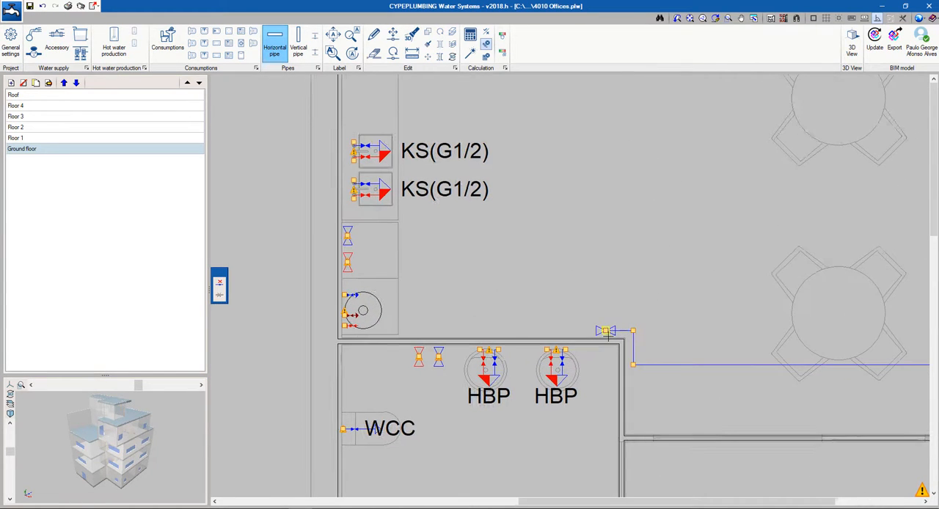
# Continue the cold water Ø16 horizontal pipe from the stop valve above the washroom wall to the washroom's cold water valve and the water heater
pyautogui.click(607, 334)
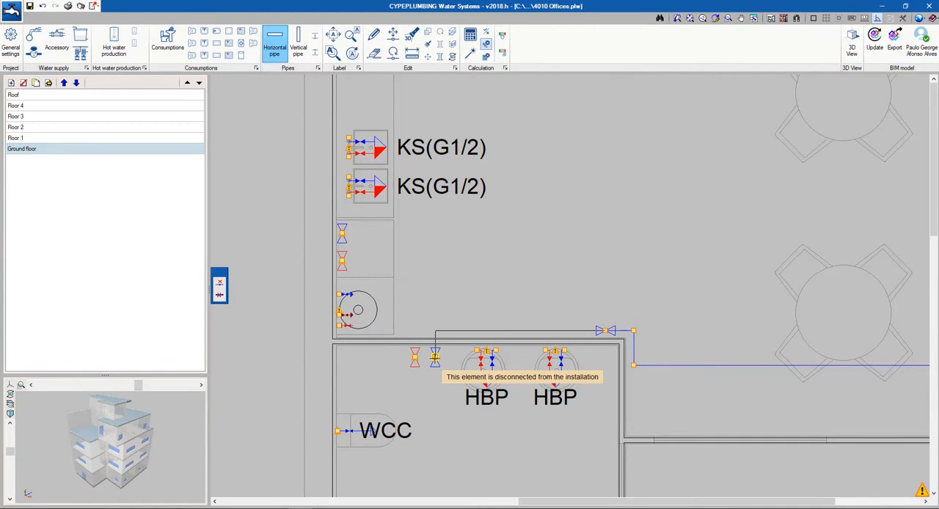
pyautogui.click(435, 359)
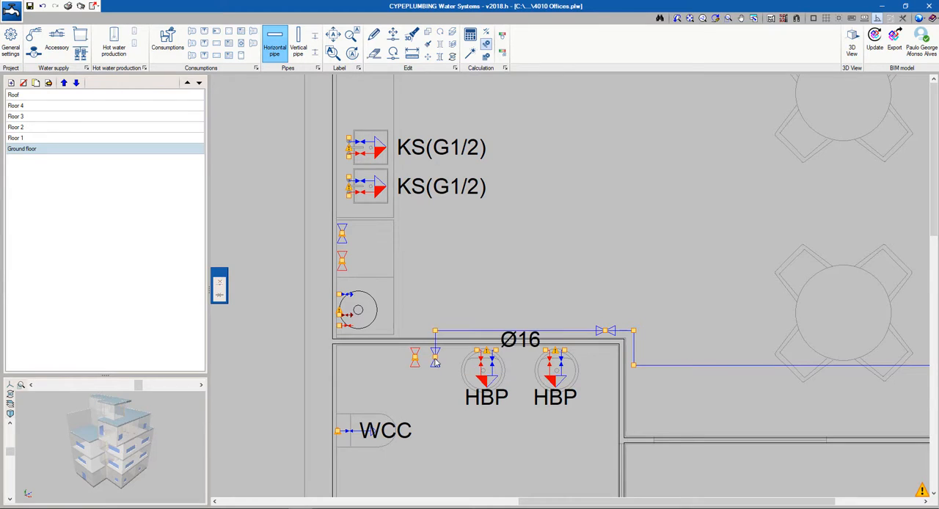
pyautogui.click(339, 294)
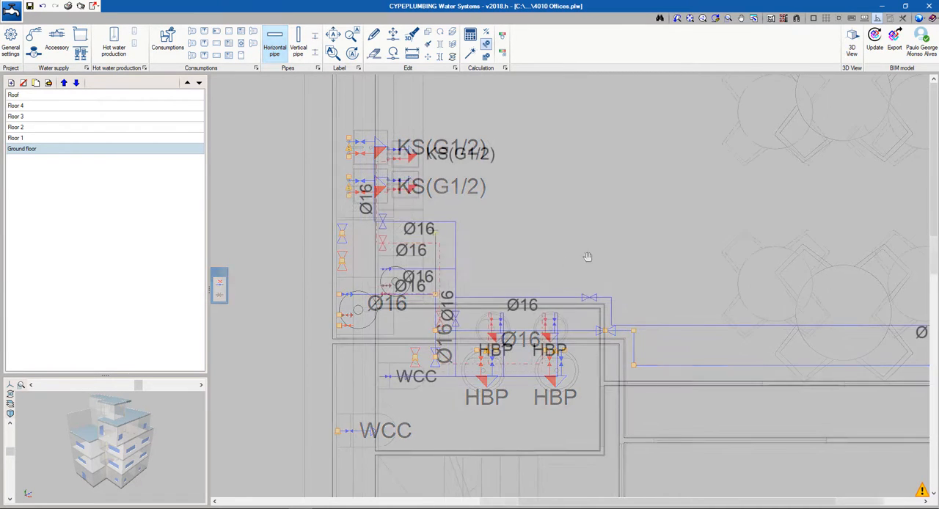
pyautogui.moveTo(589, 255); pyautogui.dragTo(506, 245, button='middle')
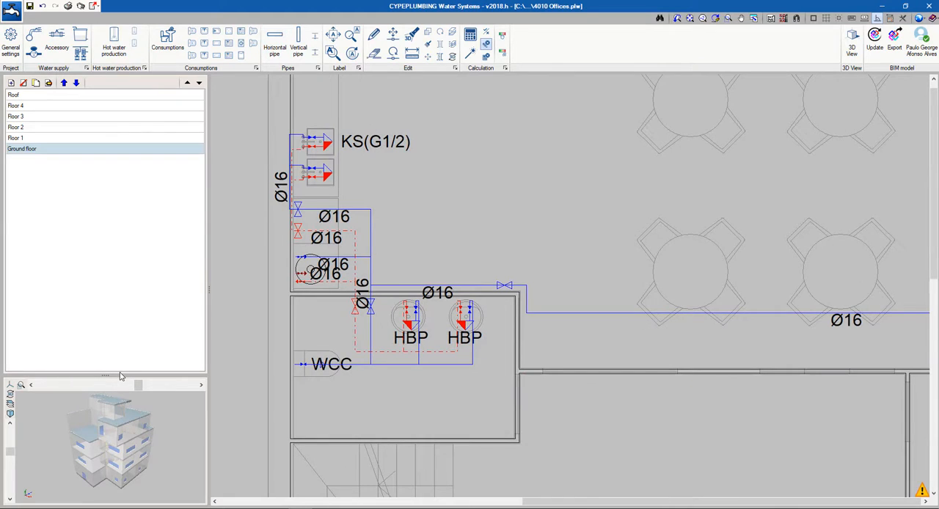
# Enlarge the 3D preview around the ground floor pipes and set the ground floor's height of installation to 2.7 m
pyautogui.moveTo(121, 376); pyautogui.dragTo(111, 201)
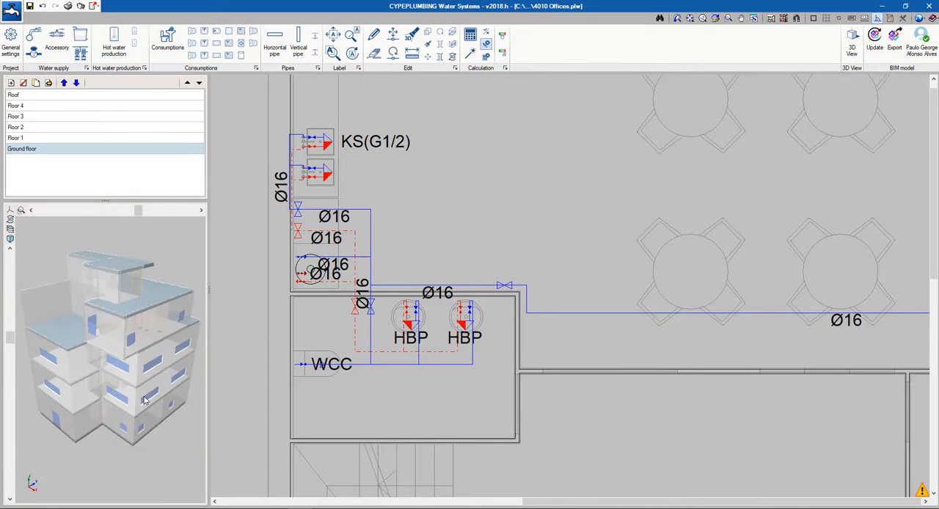
pyautogui.moveTo(145, 400)
pyautogui.mouseDown()
pyautogui.moveTo(189, 376)
pyautogui.moveTo(96, 366)
pyautogui.moveTo(138, 410)
pyautogui.moveTo(132, 452)
pyautogui.moveTo(141, 390)
pyautogui.mouseUp()
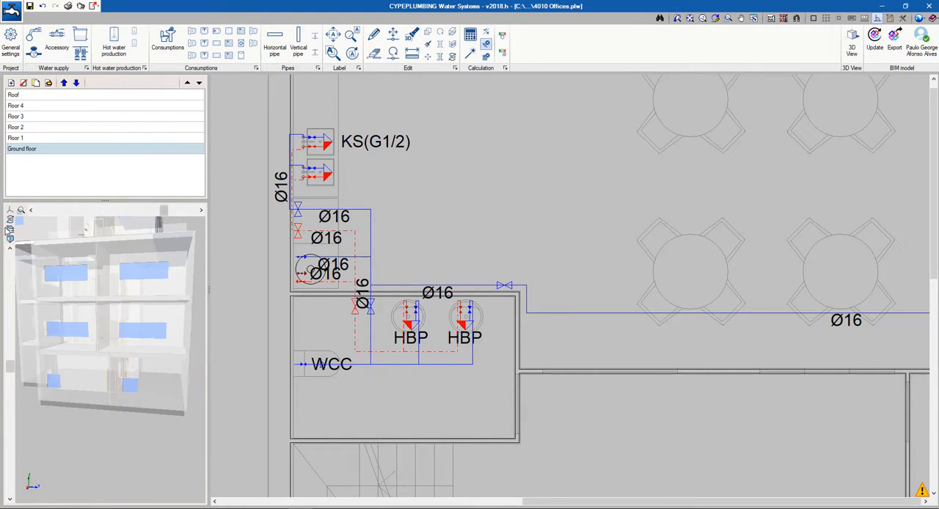
pyautogui.moveTo(151, 389); pyautogui.dragTo(99, 471)
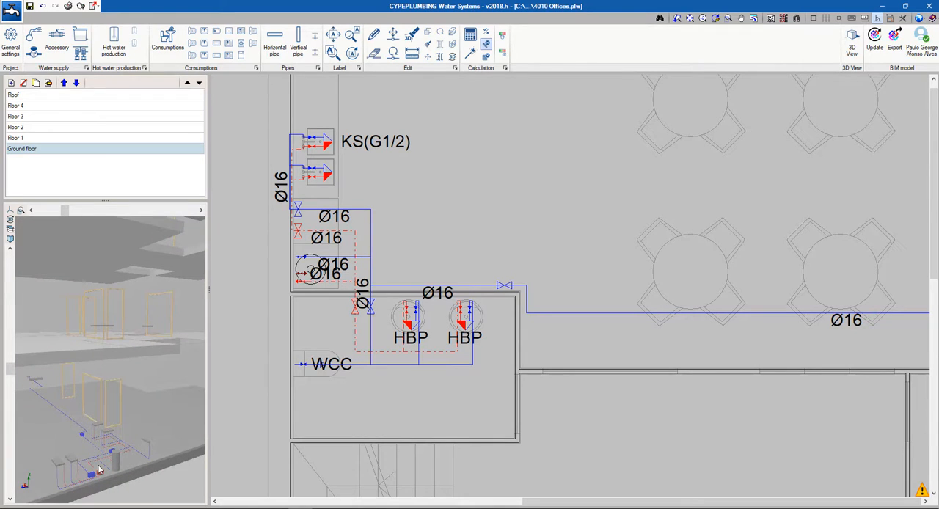
pyautogui.click(48, 83)
pyautogui.click(523, 270)
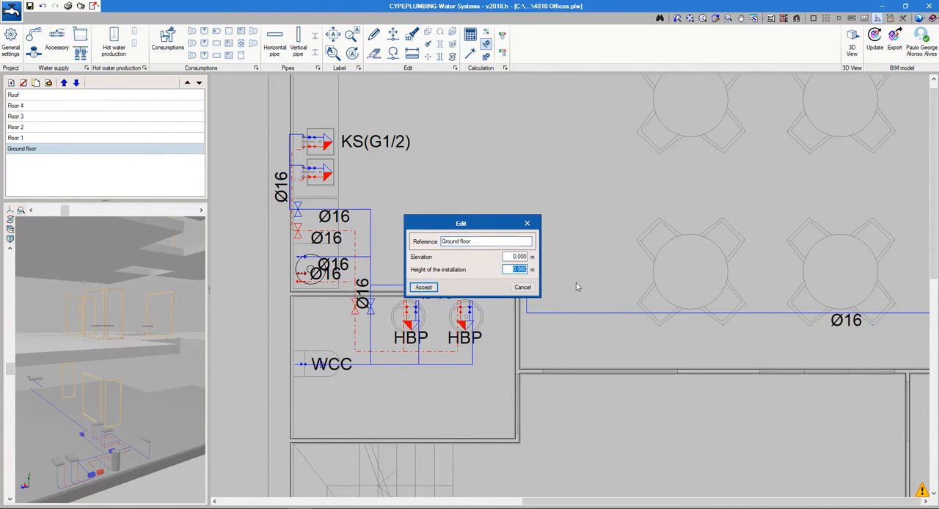
pyautogui.write('2.5')
pyautogui.click(434, 288)
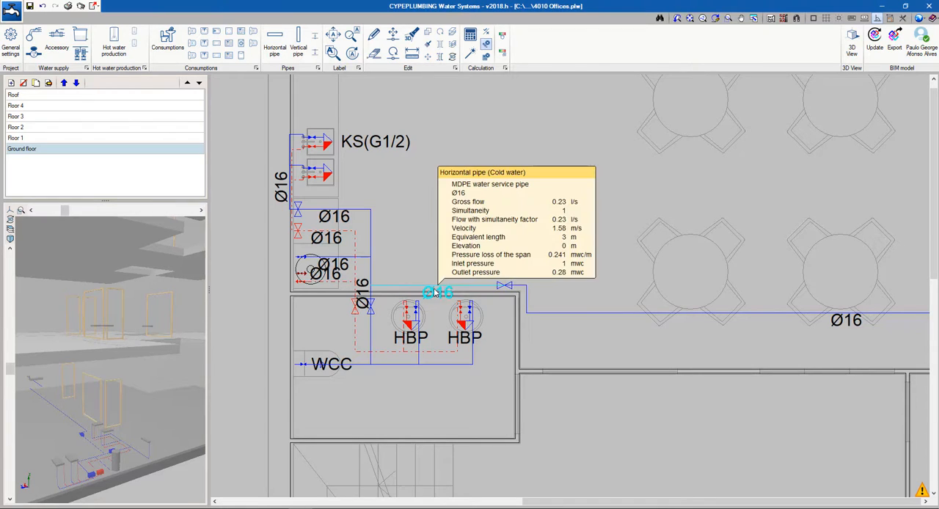
# Check the initial elevation of the cold water pipe between the supply connection point and the meter
pyautogui.scroll(-5, 533, 359)
pyautogui.moveTo(794, 377); pyautogui.dragTo(523, 352, button='middle')
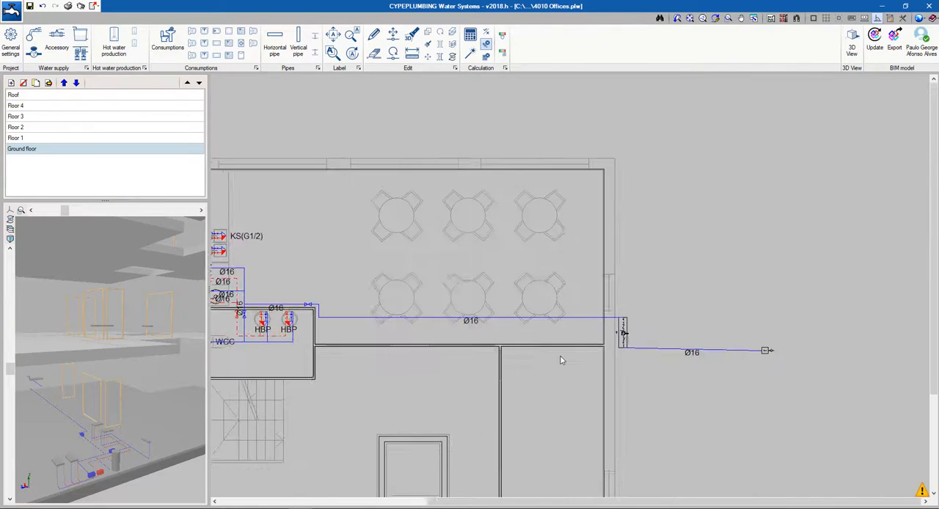
pyautogui.click(686, 352)
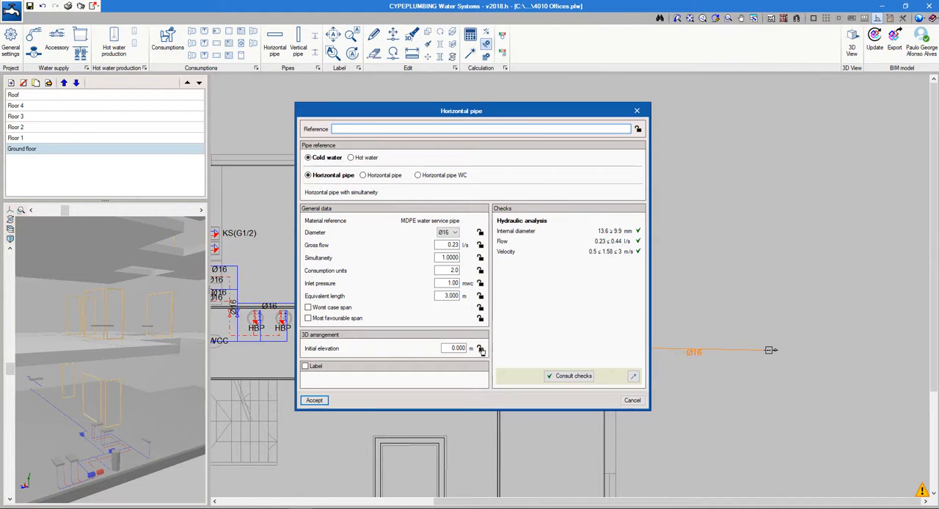
pyautogui.click(315, 400)
# Calculate the water supply installation
pyautogui.scroll(-2, 331, 366)
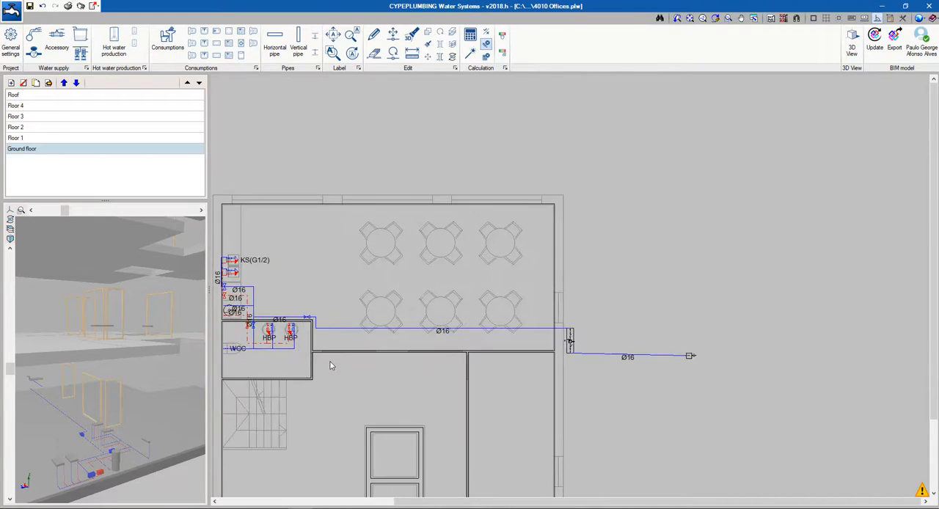
pyautogui.moveTo(331, 366); pyautogui.dragTo(358, 367, button='middle')
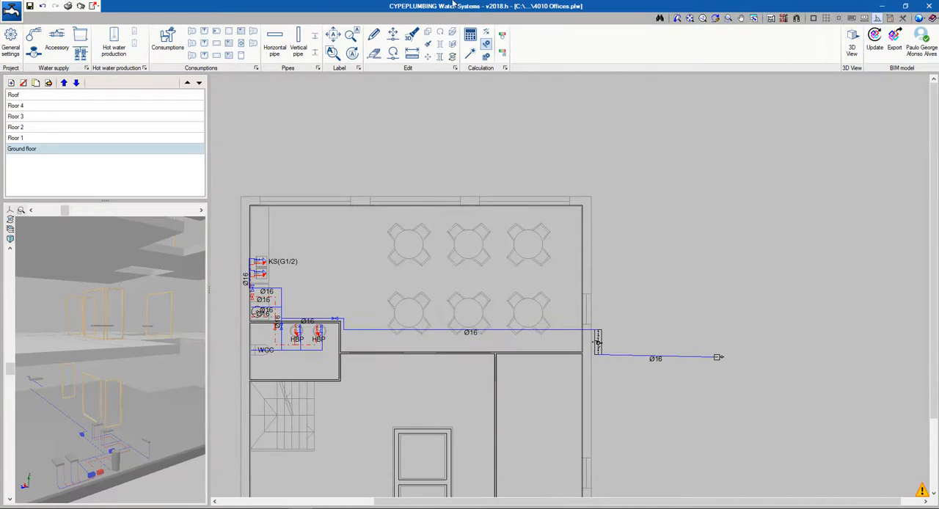
pyautogui.click(474, 42)
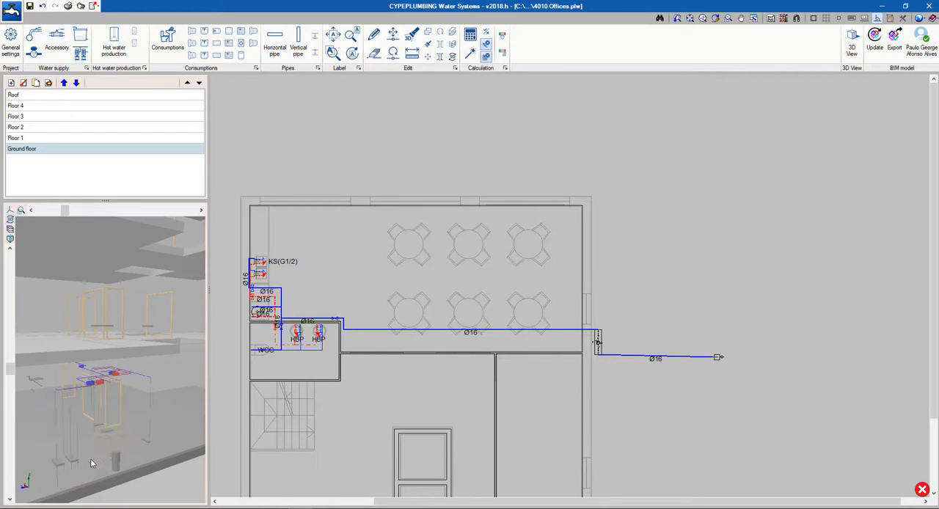
# Inspect the ground floor pipes in 3D and review the elevation and hydraulic checks of the dining room cold water pipe
pyautogui.moveTo(79, 439)
pyautogui.mouseDown()
pyautogui.moveTo(101, 432)
pyautogui.moveTo(150, 445)
pyautogui.moveTo(79, 442)
pyautogui.mouseUp()
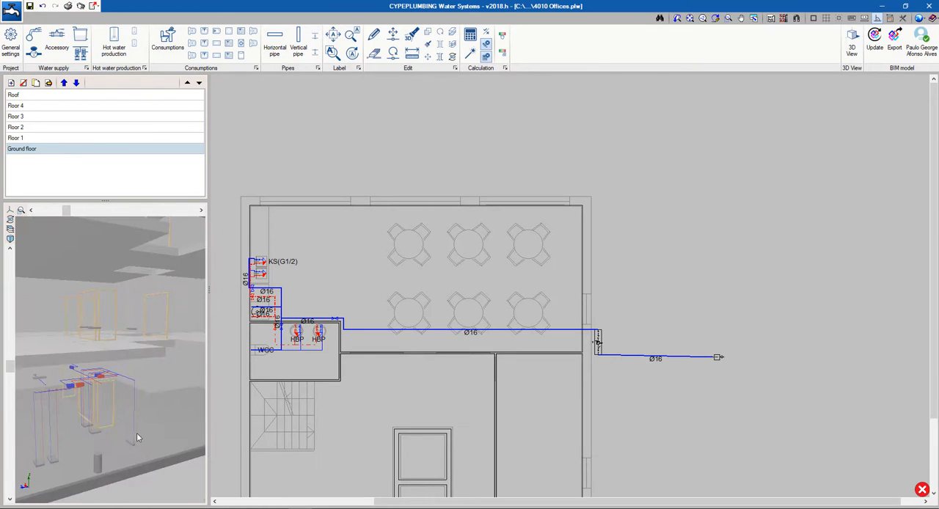
pyautogui.scroll(4, 325, 396)
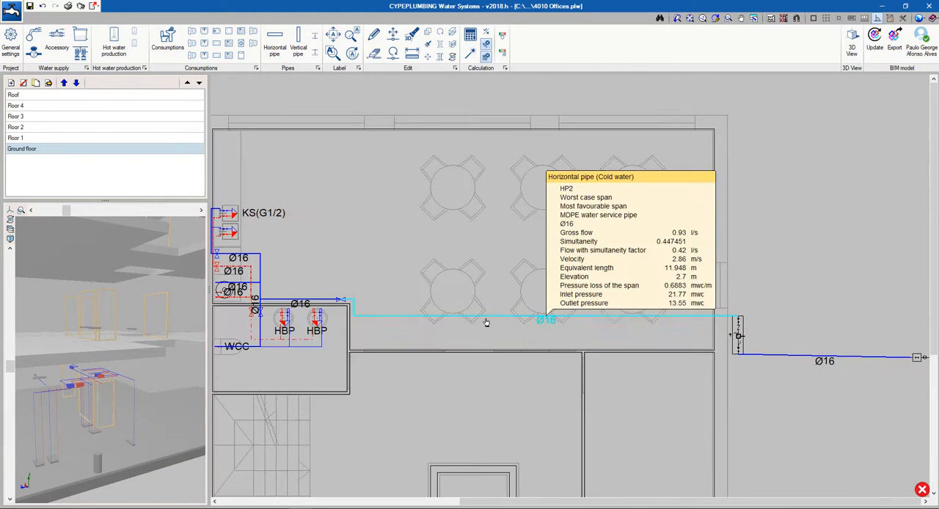
pyautogui.click(486, 323)
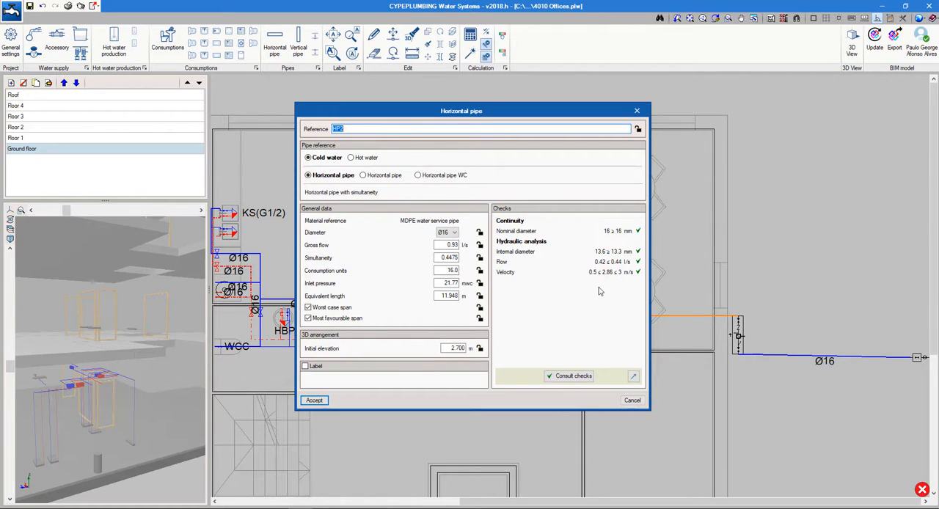
pyautogui.click(314, 400)
# Compare the washroom fixtures on the upper floor plans with the ground floor washroom layout
pyautogui.scroll(4, 402, 316)
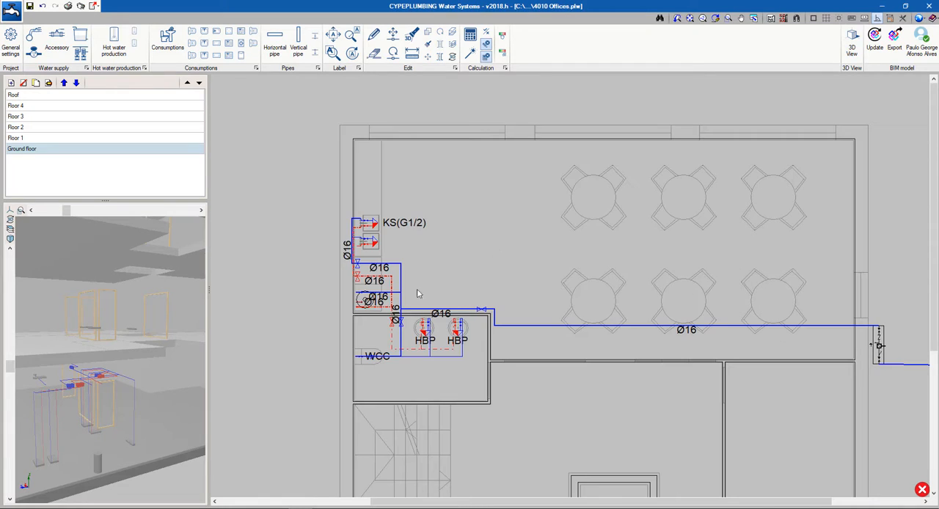
pyautogui.moveTo(403, 321)
pyautogui.scroll(5, 403, 321)
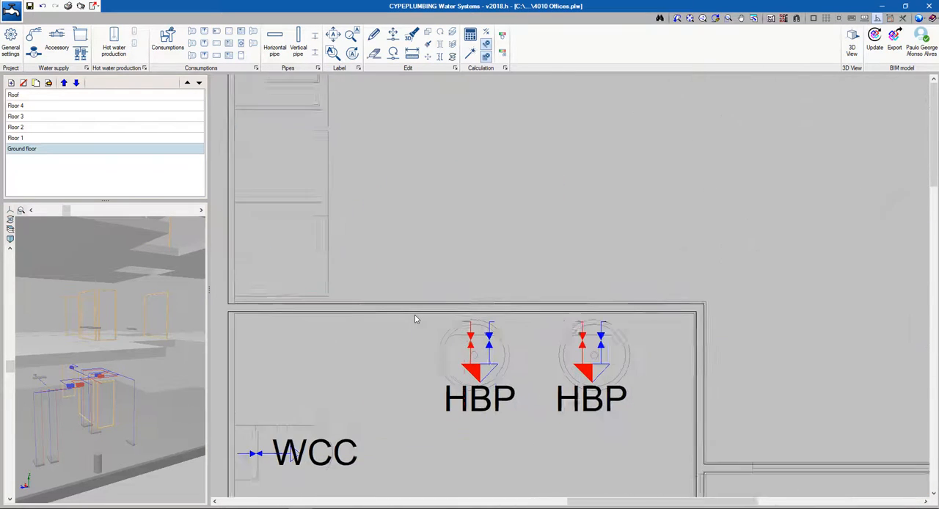
pyautogui.moveTo(461, 323); pyautogui.dragTo(489, 267, button='middle')
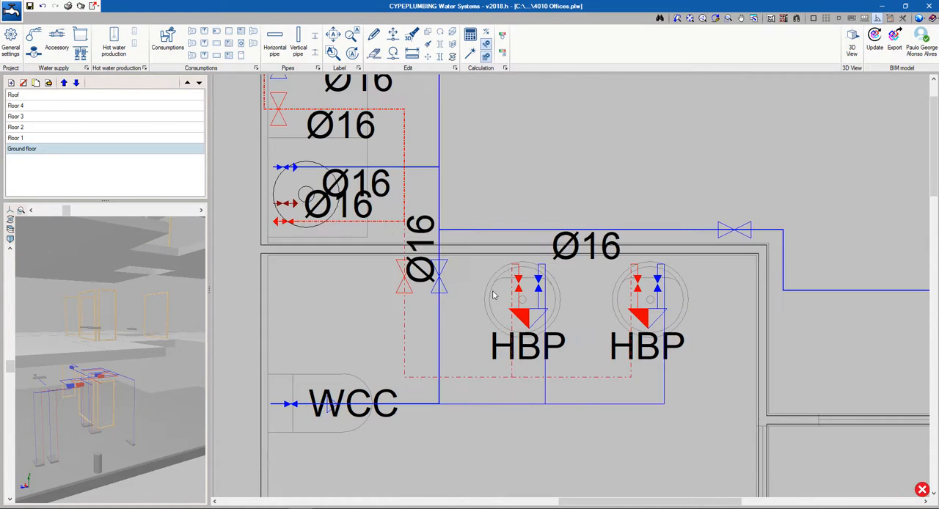
pyautogui.click(96, 140)
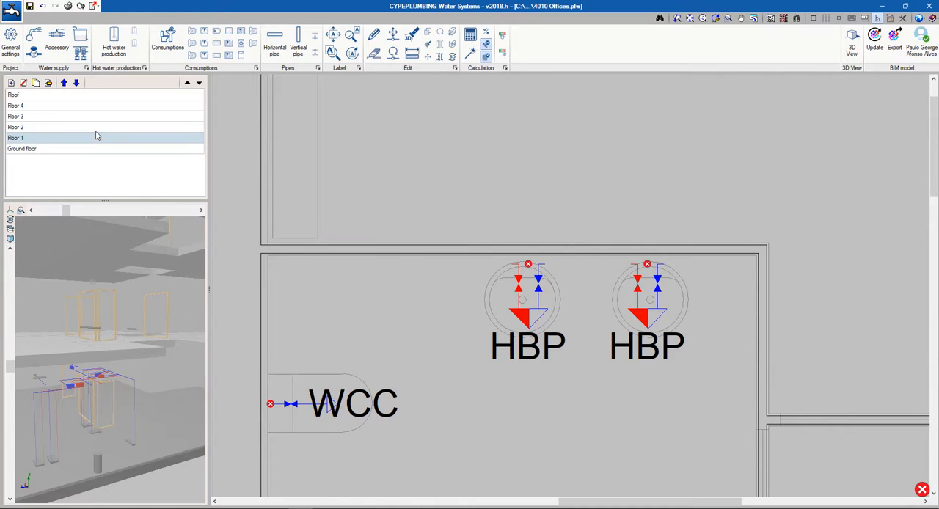
pyautogui.press('Up')
pyautogui.click(95, 150)
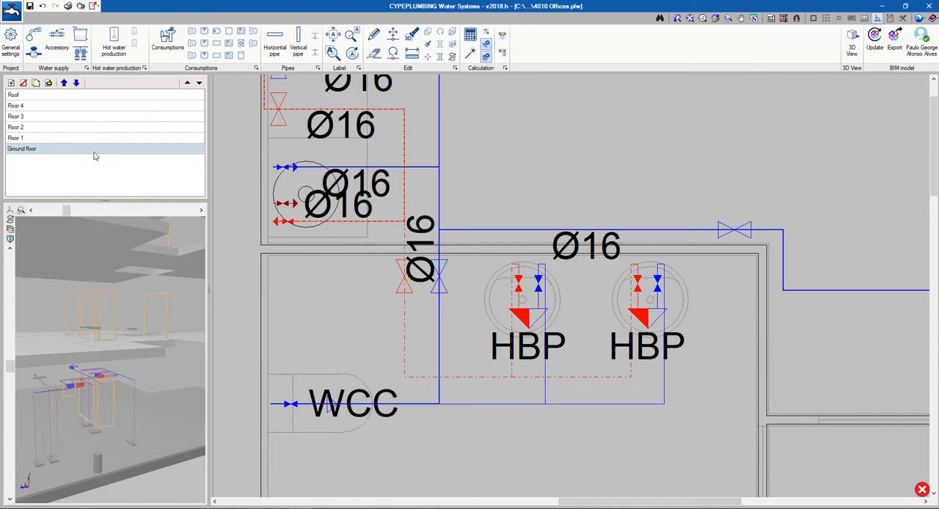
# Copy the ground floor washroom's pipes with their cold and hot water stop valves to the Floor 1 and Floor 2 plans
pyautogui.click(454, 35)
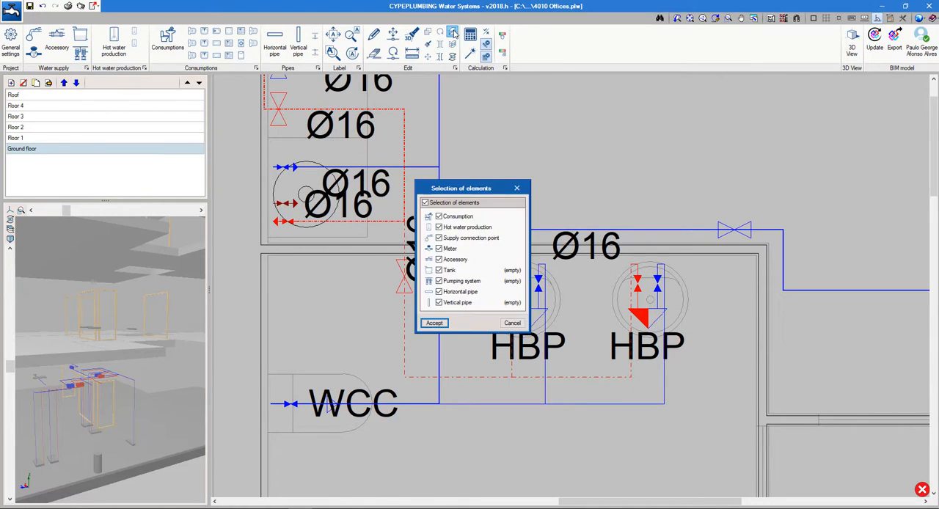
pyautogui.click(434, 324)
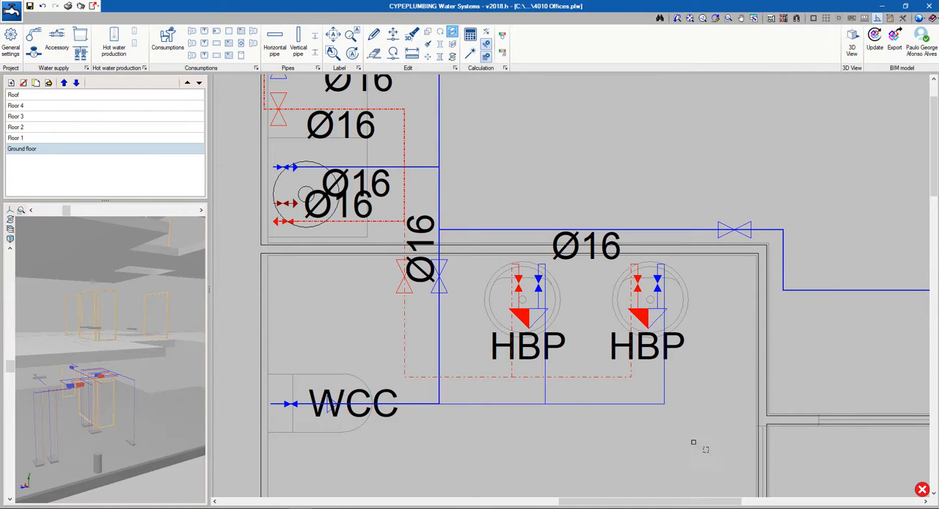
pyautogui.moveTo(709, 452); pyautogui.dragTo(367, 362)
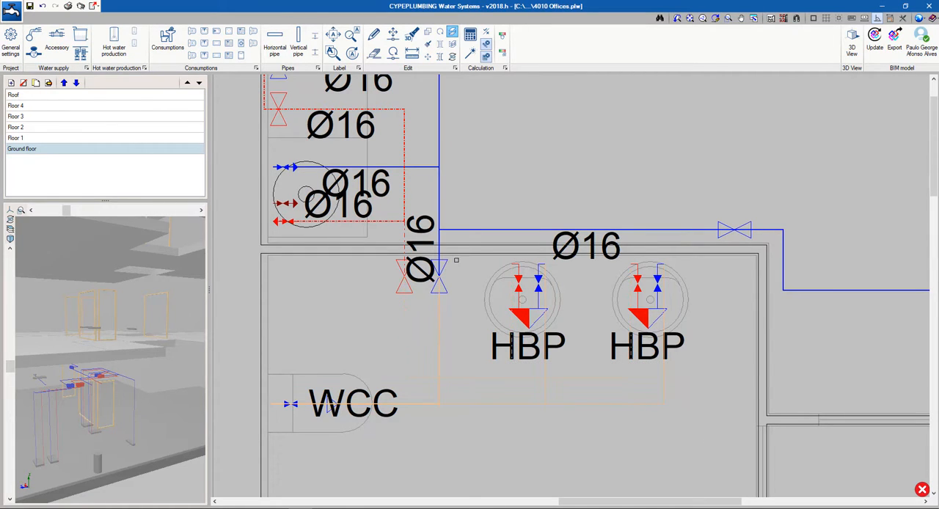
pyautogui.click(440, 271)
pyautogui.rightClick(332, 328)
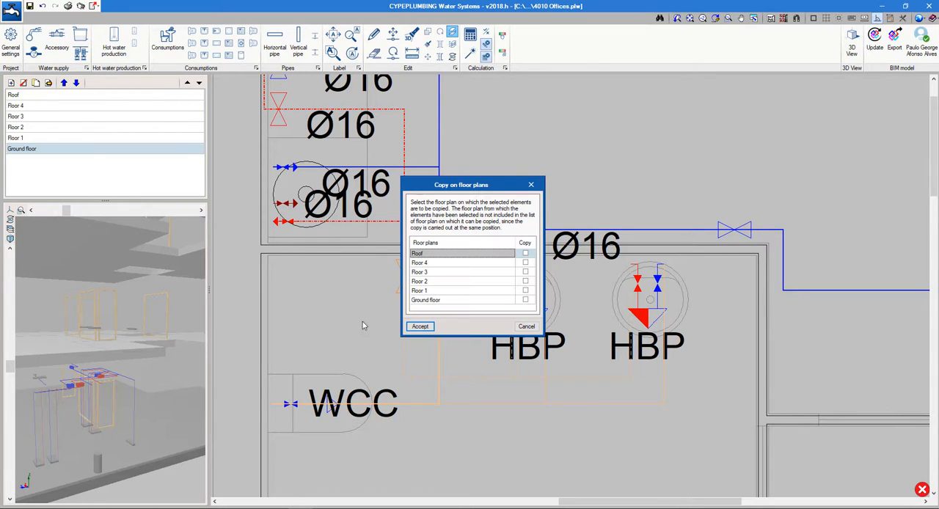
pyautogui.click(525, 291)
pyautogui.click(526, 282)
pyautogui.click(426, 329)
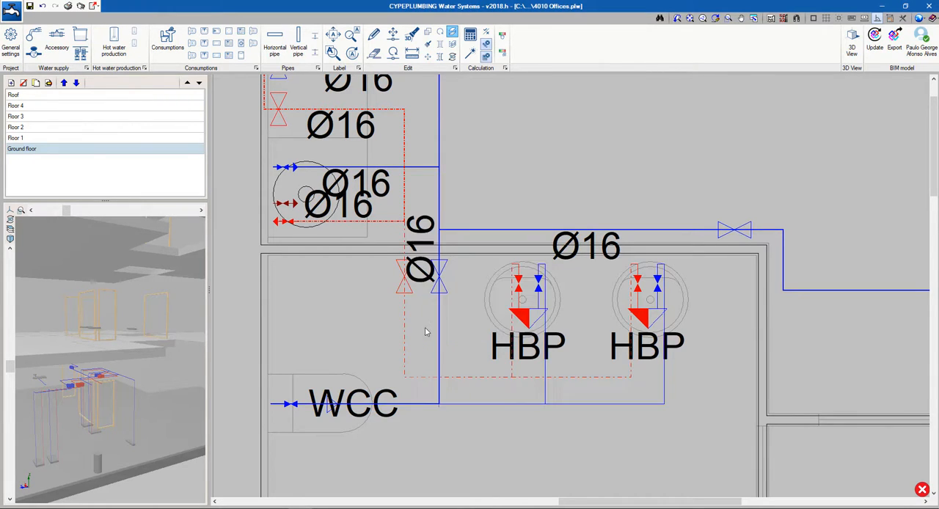
# Check the copied washroom pipes and valves on the Floor 1 and Floor 2 plans
pyautogui.click(78, 138)
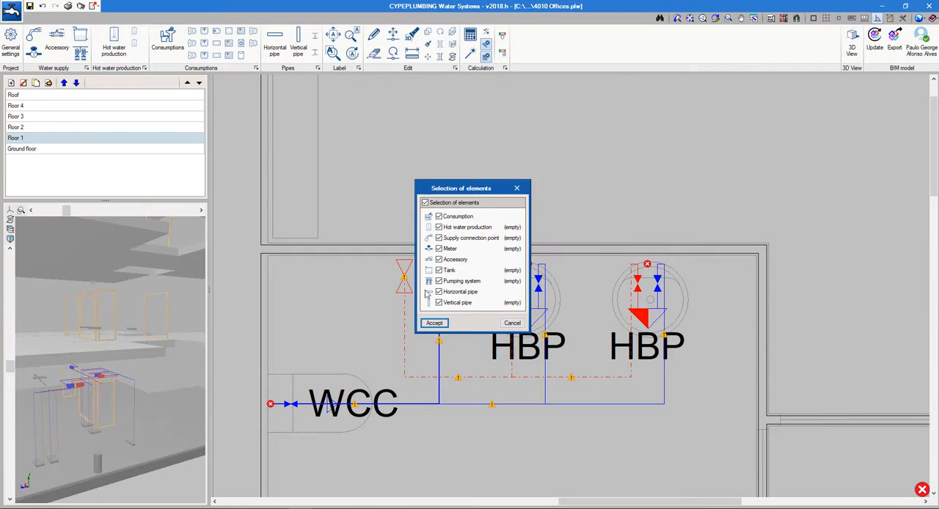
pyautogui.click(434, 323)
pyautogui.click(78, 129)
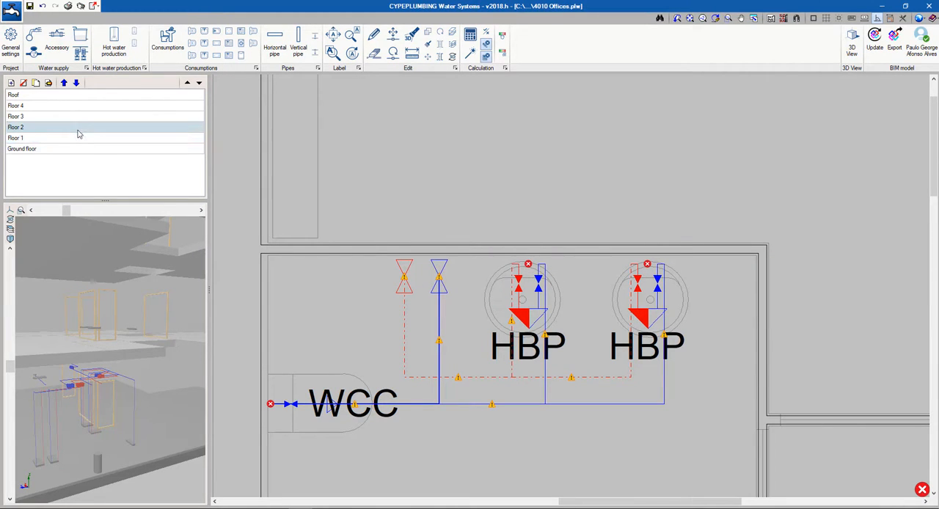
# Place a cold water vertical pipe from the ground floor to Floor 2 on the washroom's cold water pipe, just above its stop valve
pyautogui.click(75, 150)
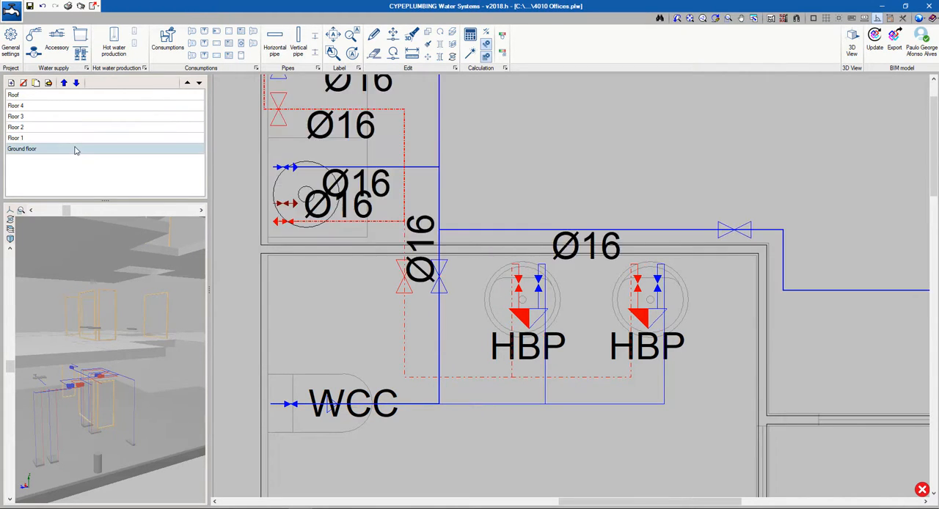
pyautogui.scroll(5, 408, 243)
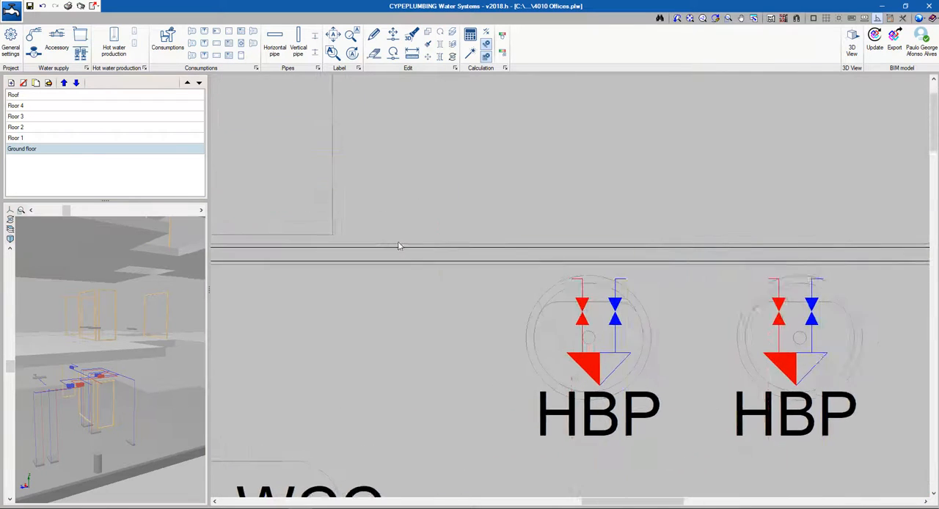
pyautogui.click(307, 49)
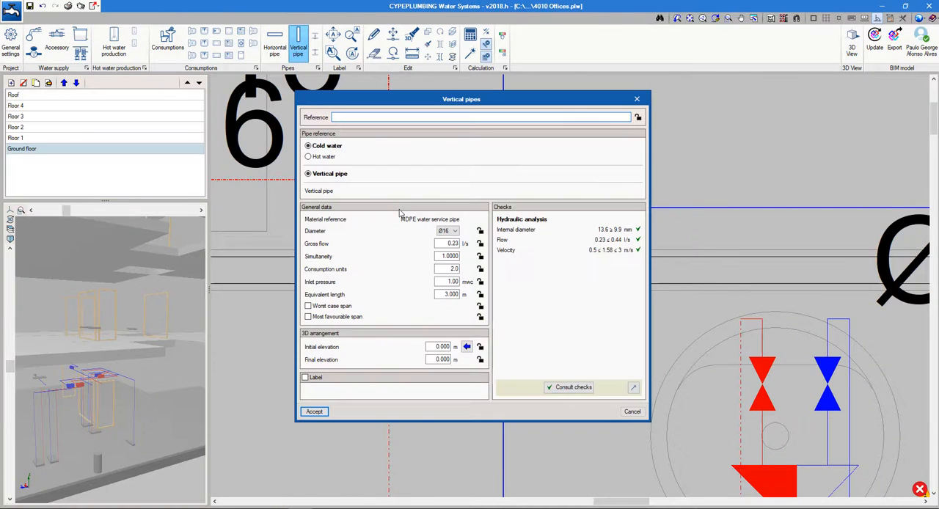
pyautogui.click(468, 348)
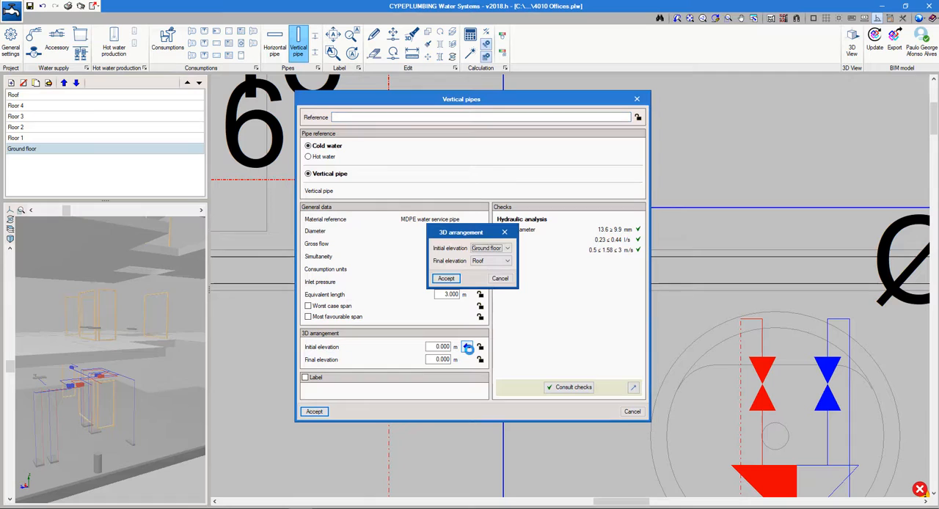
pyautogui.click(496, 262)
pyautogui.click(497, 291)
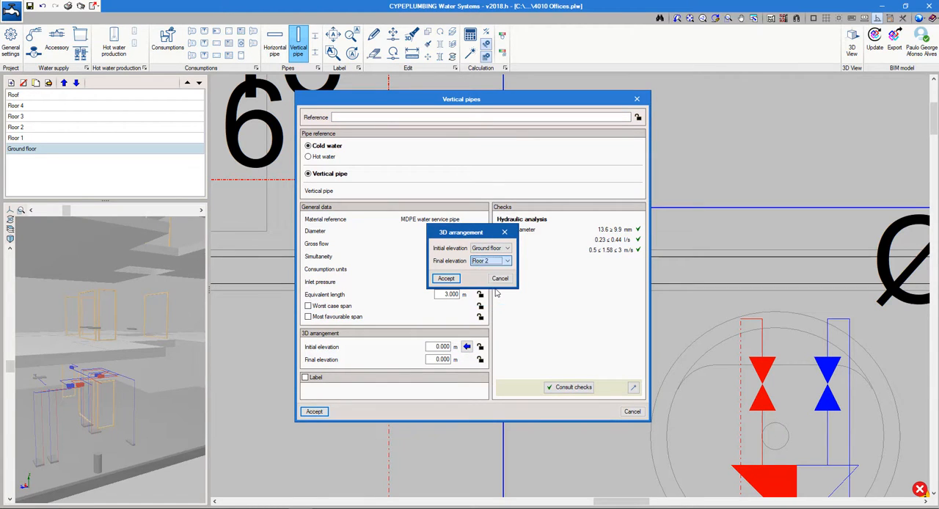
pyautogui.click(448, 279)
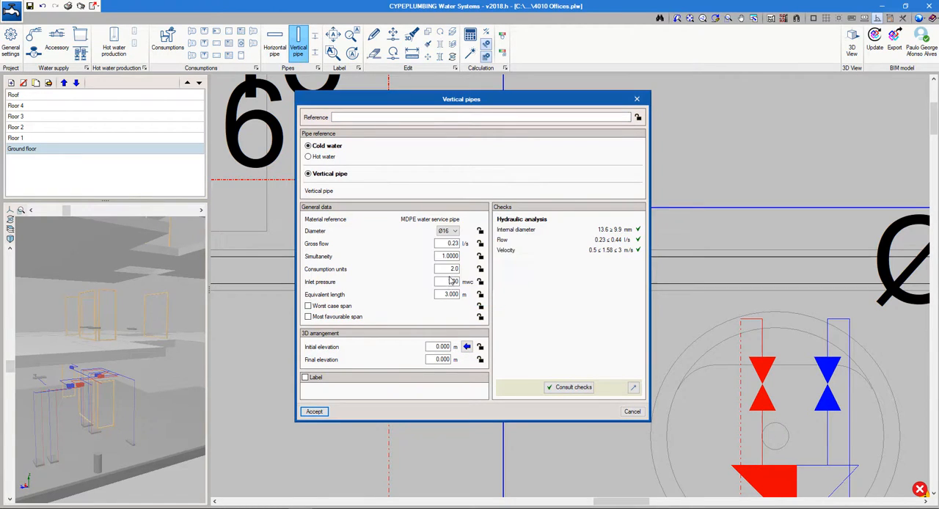
pyautogui.click(315, 411)
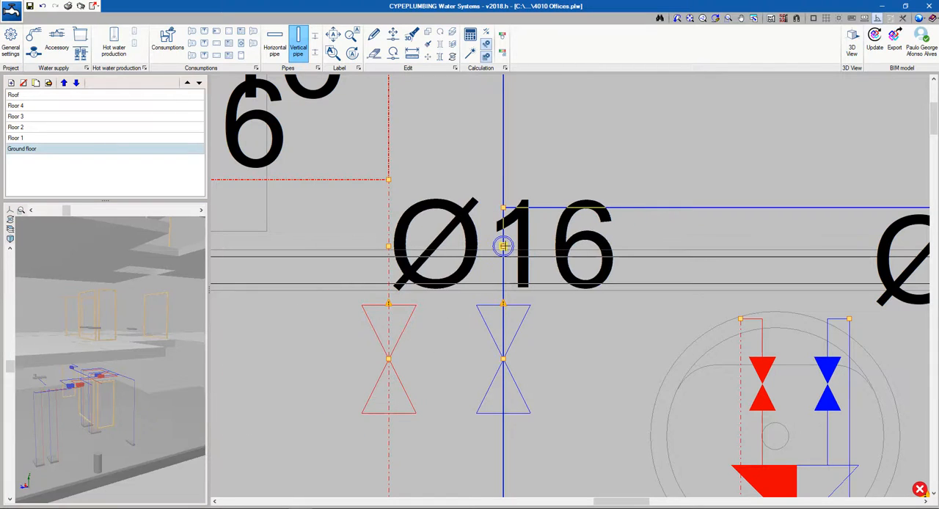
# Place a hot water vertical pipe from the ground floor to Floor 2 on the washroom's hot water pipe, and calculate the installation
pyautogui.click(388, 306)
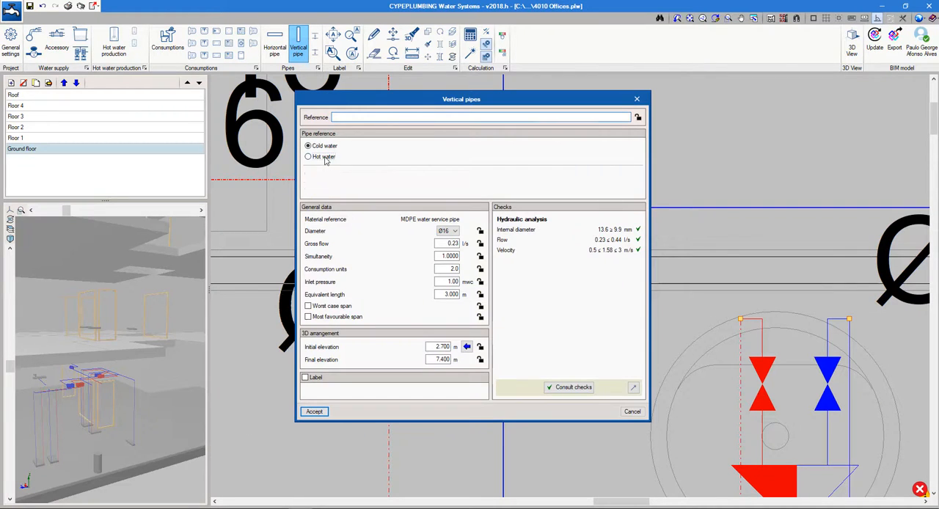
pyautogui.click(324, 157)
pyautogui.click(314, 472)
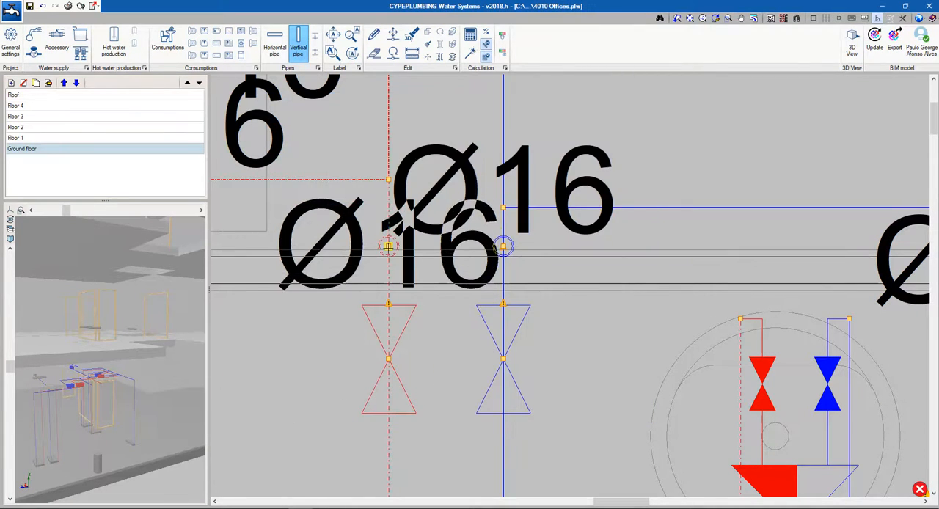
pyautogui.click(388, 359)
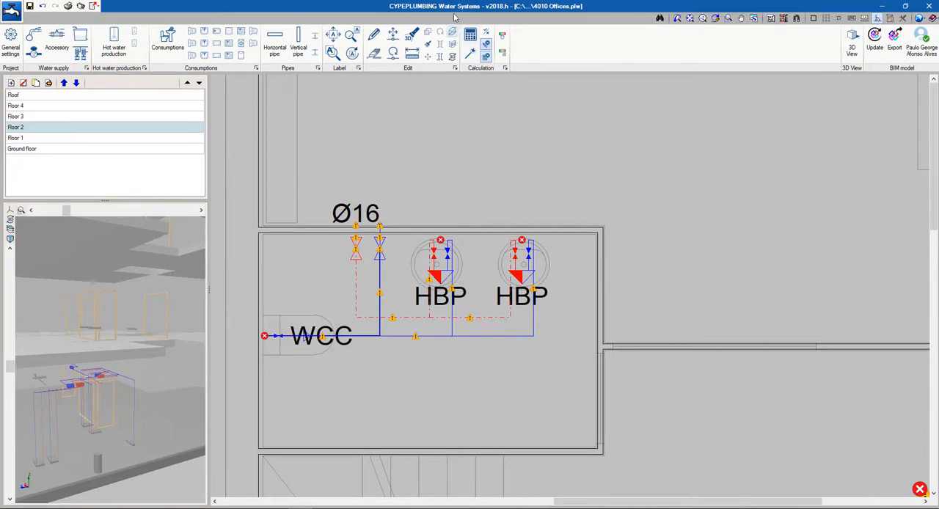
pyautogui.click(471, 34)
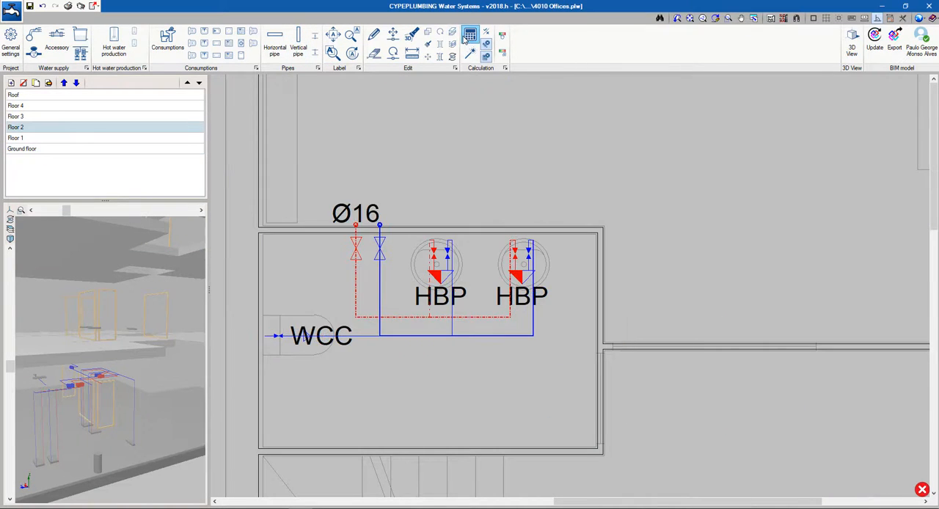
# Inspect the risers and washroom pipes of all floors in an enlarged 3D view, and check the ground floor plan
pyautogui.scroll(-4, 117, 391)
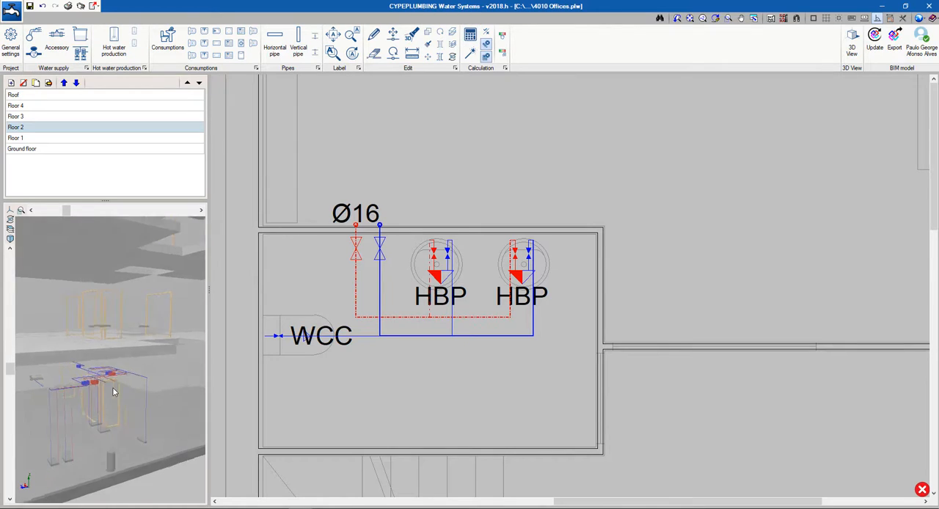
pyautogui.moveTo(127, 390); pyautogui.dragTo(98, 382)
pyautogui.moveTo(62, 200); pyautogui.dragTo(178, 264)
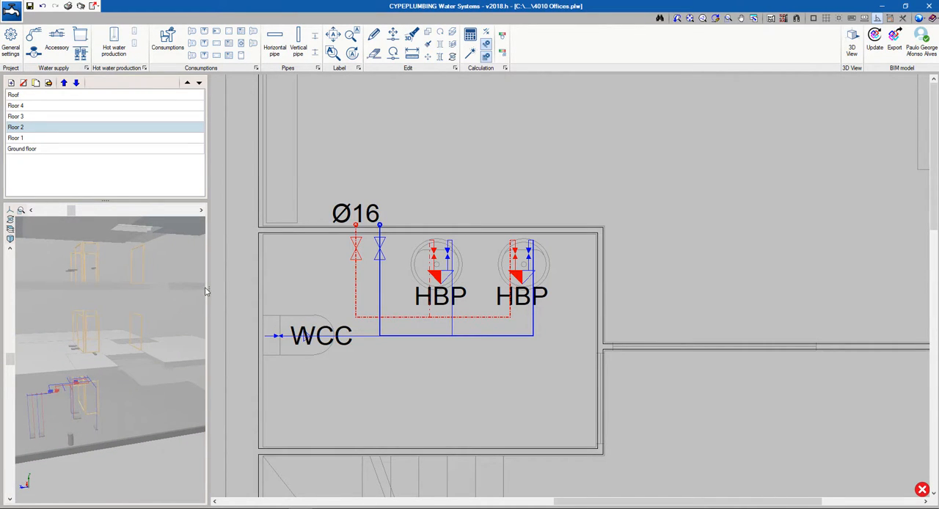
pyautogui.moveTo(215, 290); pyautogui.dragTo(270, 289)
pyautogui.scroll(3, 87, 322)
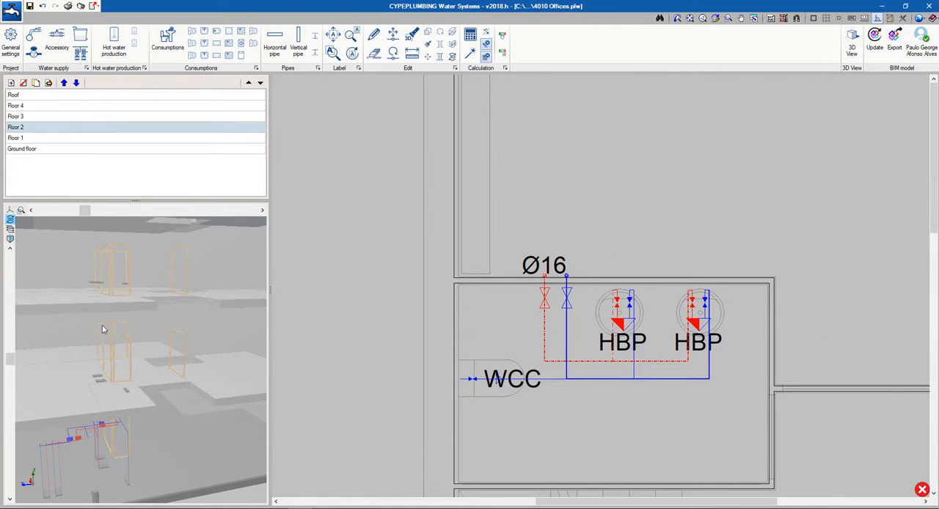
pyautogui.click(93, 424)
pyautogui.moveTo(96, 369); pyautogui.dragTo(101, 369)
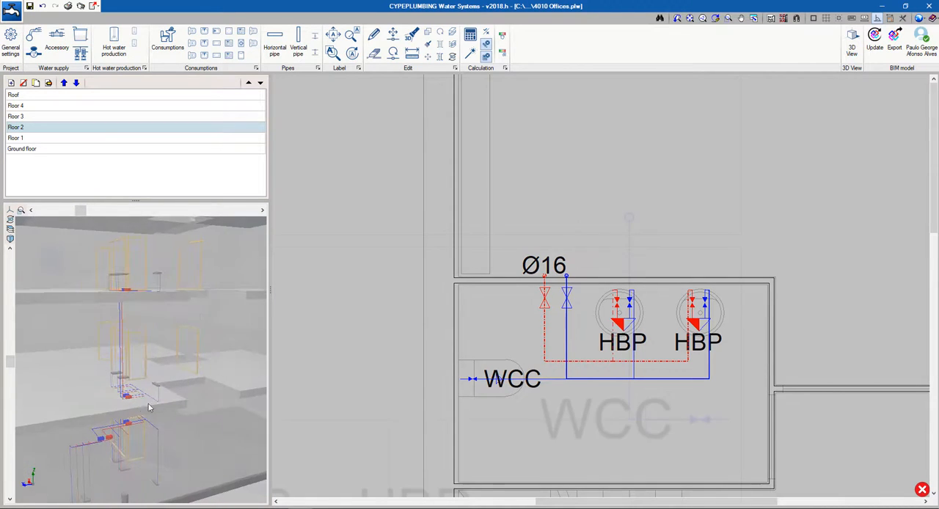
pyautogui.moveTo(203, 299); pyautogui.dragTo(188, 303)
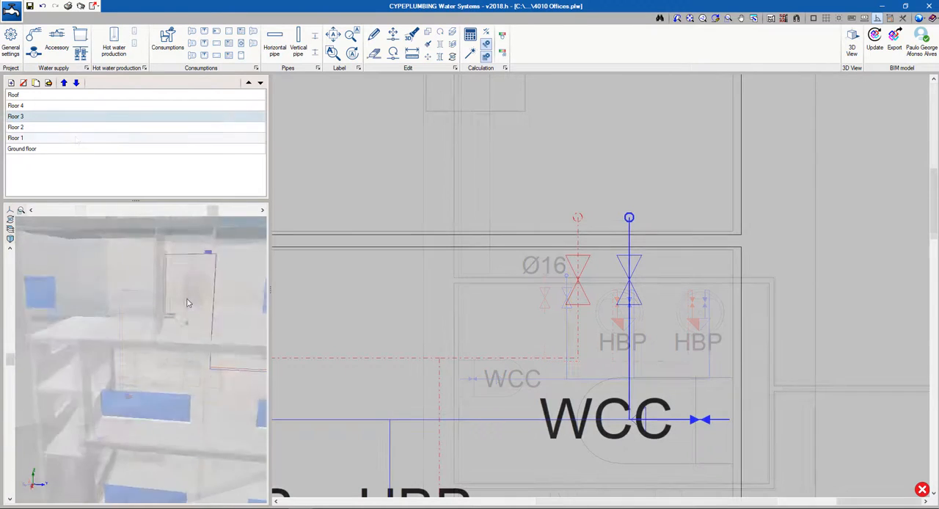
pyautogui.moveTo(188, 302); pyautogui.dragTo(162, 387)
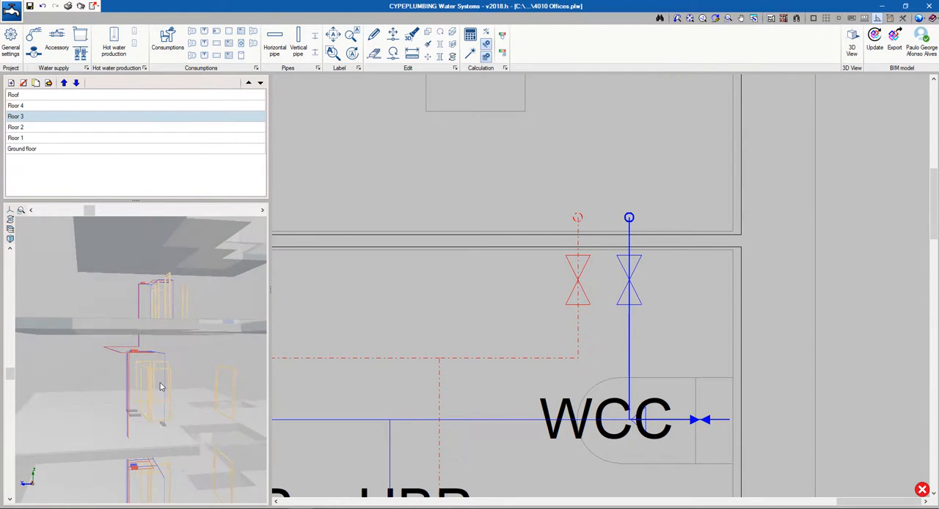
pyautogui.scroll(-4, 161, 387)
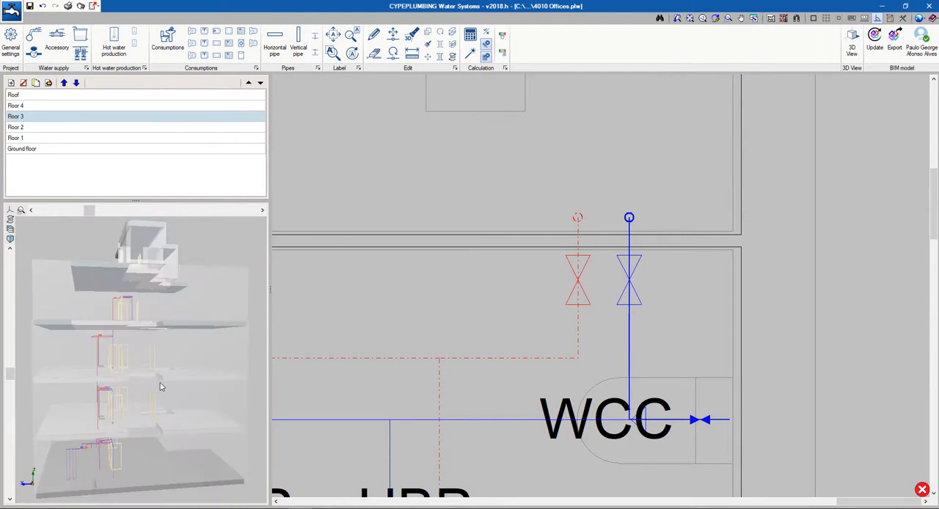
pyautogui.click(92, 149)
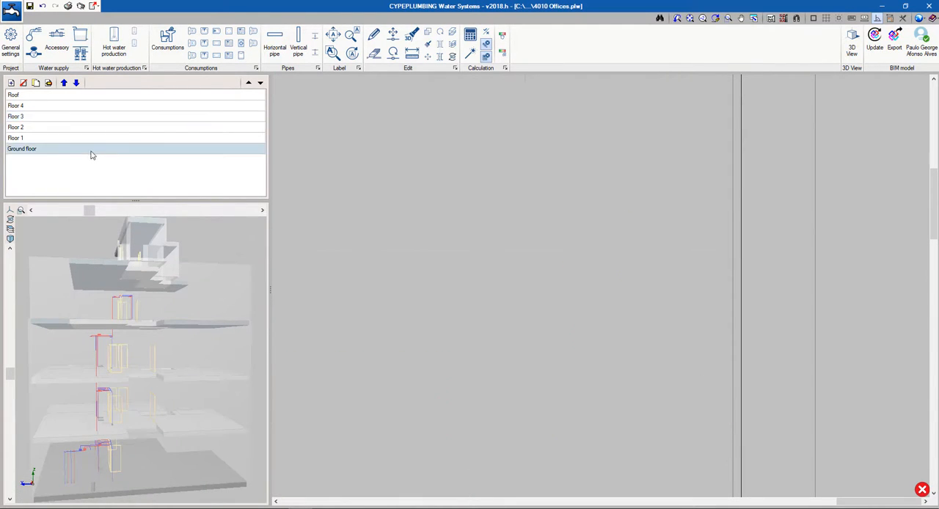
pyautogui.scroll(5, 493, 298)
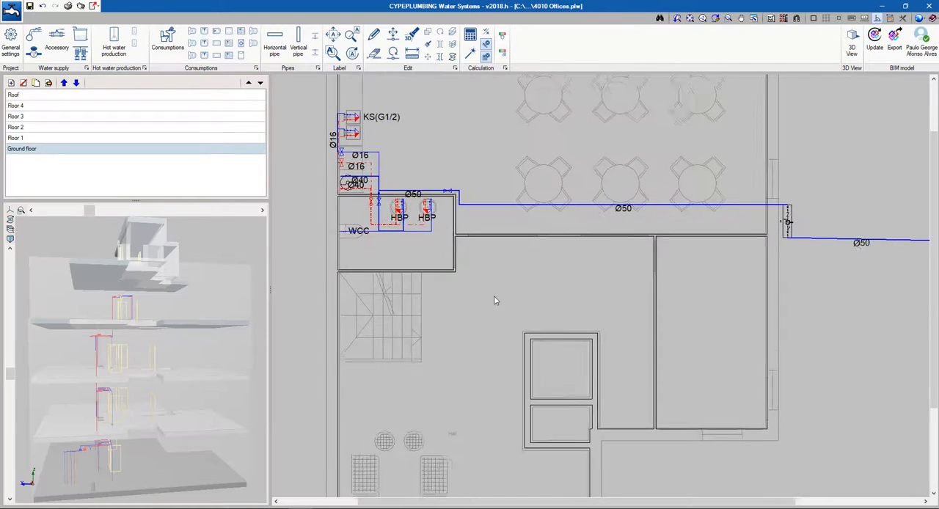
# Generate the Design criteria report and review its supply connection, meter and accessory data
pyautogui.click(67, 7)
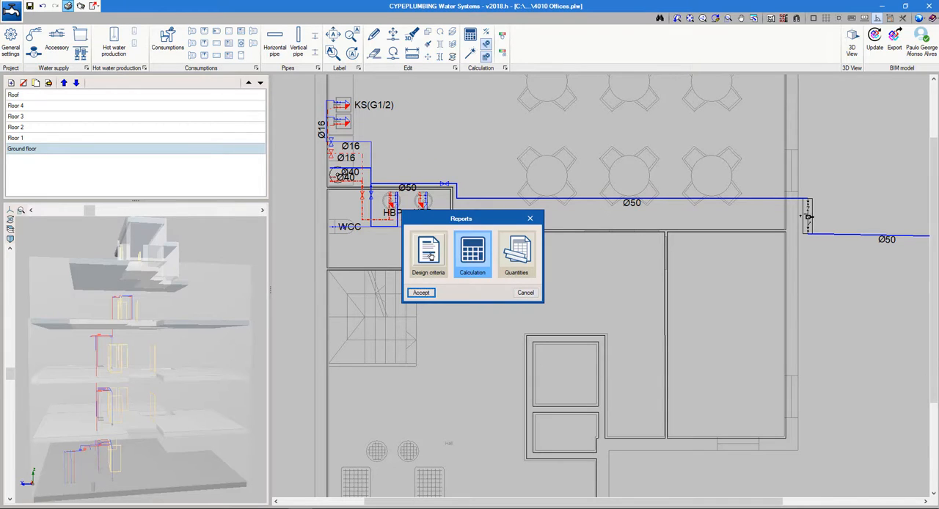
pyautogui.click(429, 253)
pyautogui.click(422, 293)
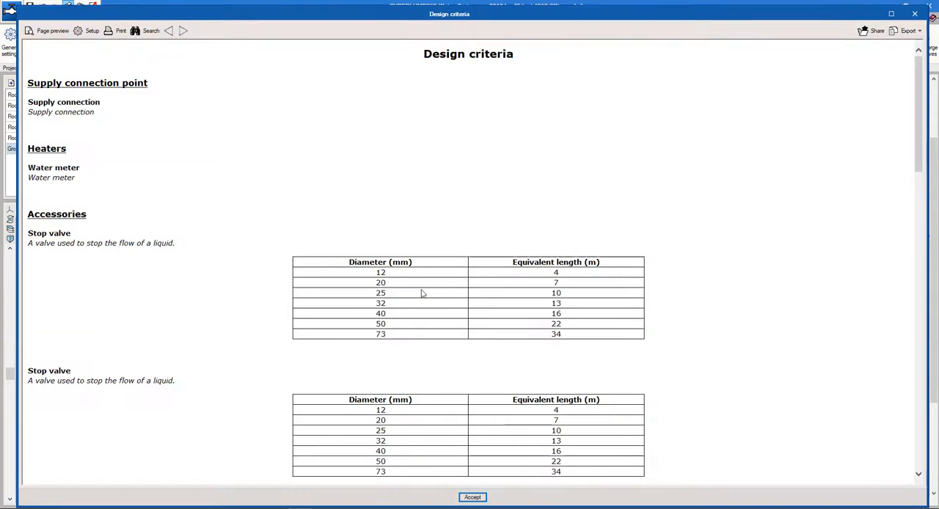
pyautogui.scroll(-3, 224, 237)
pyautogui.scroll(-2, 225, 244)
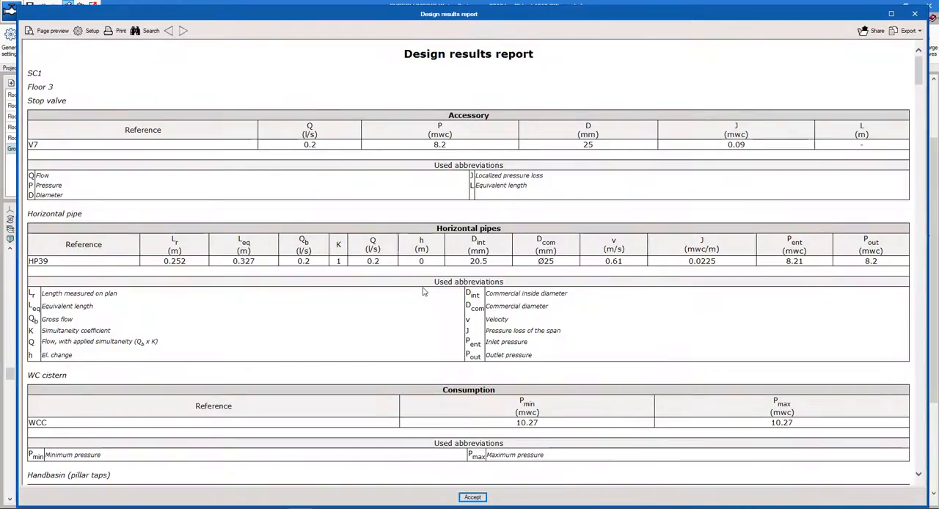
# Review the Calculation and Quantities reports of the installation, and close the reports
pyautogui.scroll(-6, 423, 290)
pyautogui.scroll(-6, 423, 289)
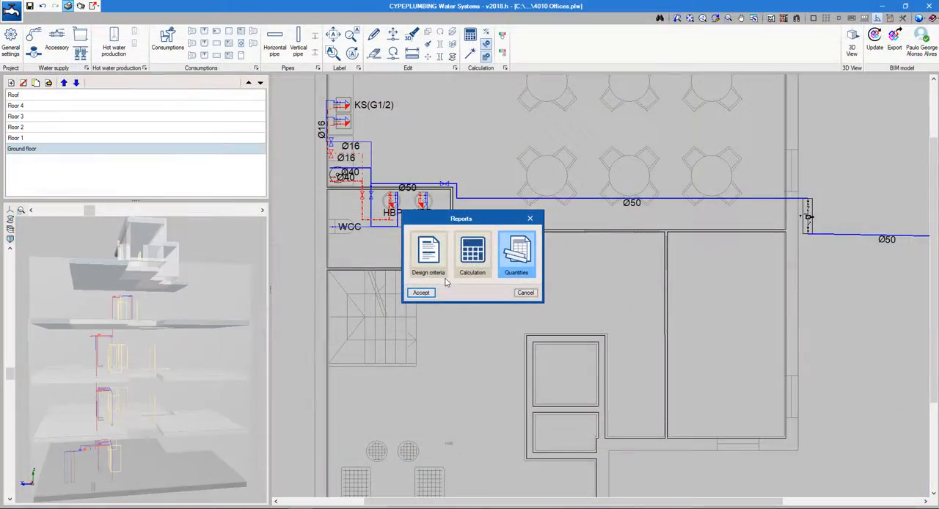
pyautogui.click(423, 297)
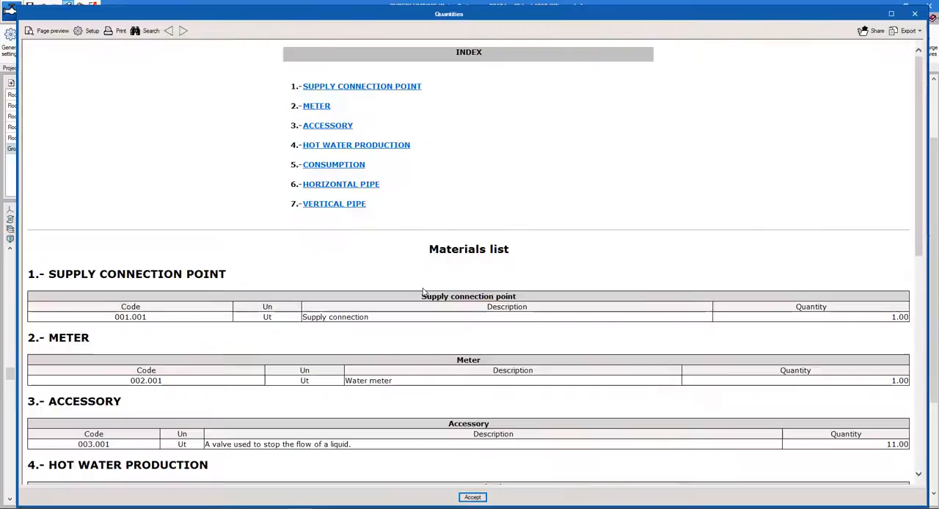
pyautogui.scroll(-5, 424, 290)
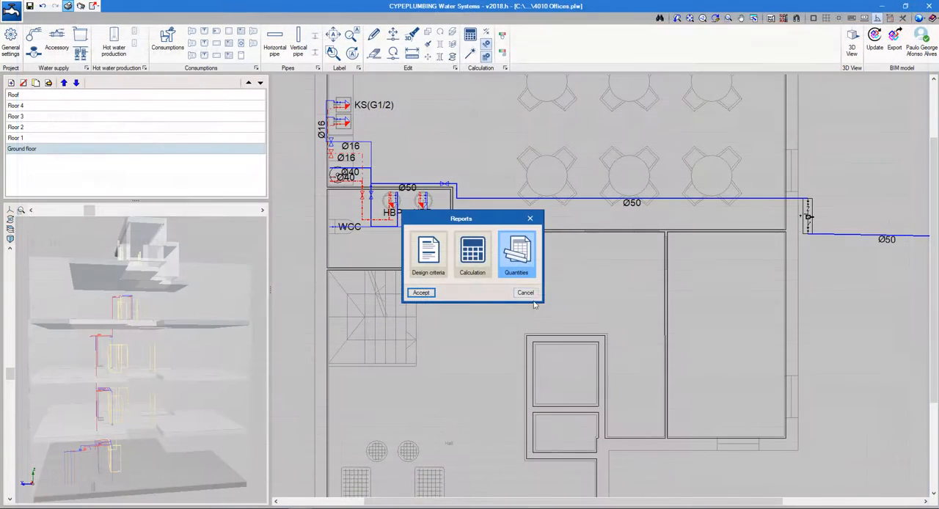
pyautogui.click(524, 297)
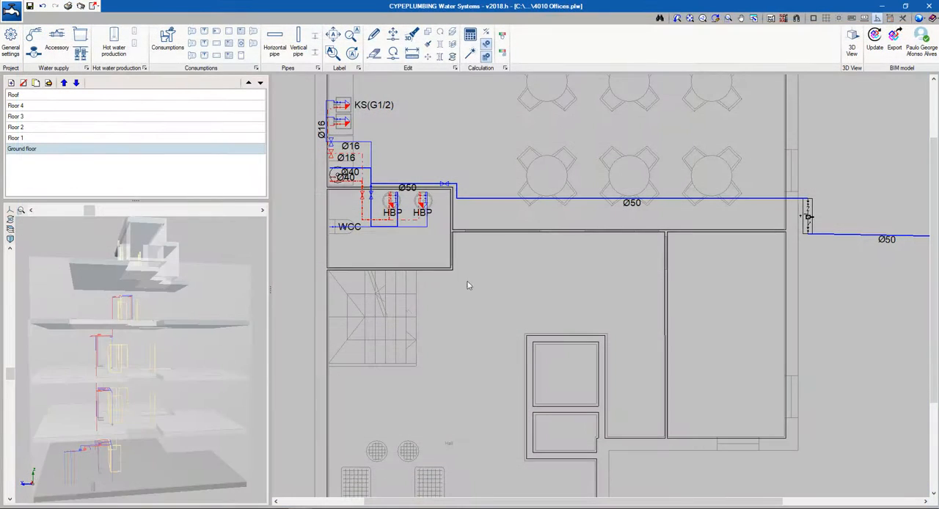
# Create a DWG floor plan drawing of all floors with keys and text box at scale 1:100
pyautogui.click(82, 6)
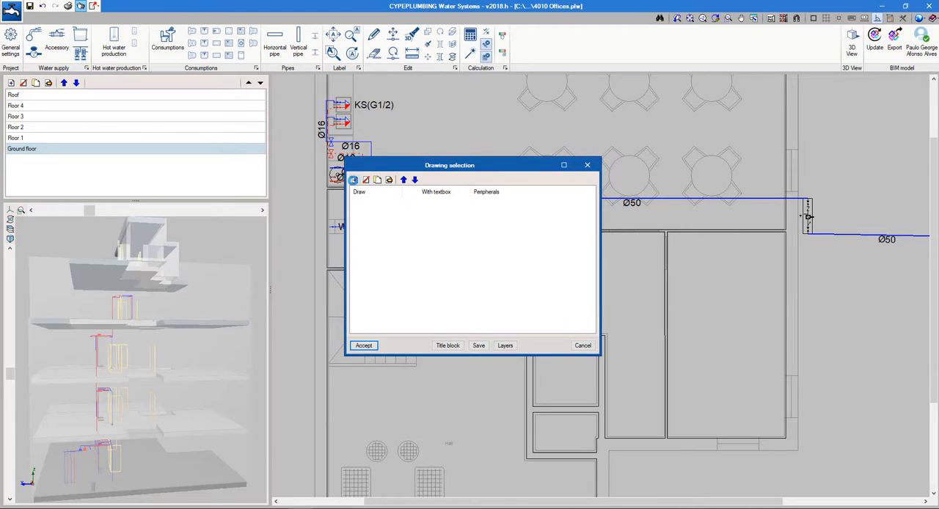
pyautogui.click(353, 180)
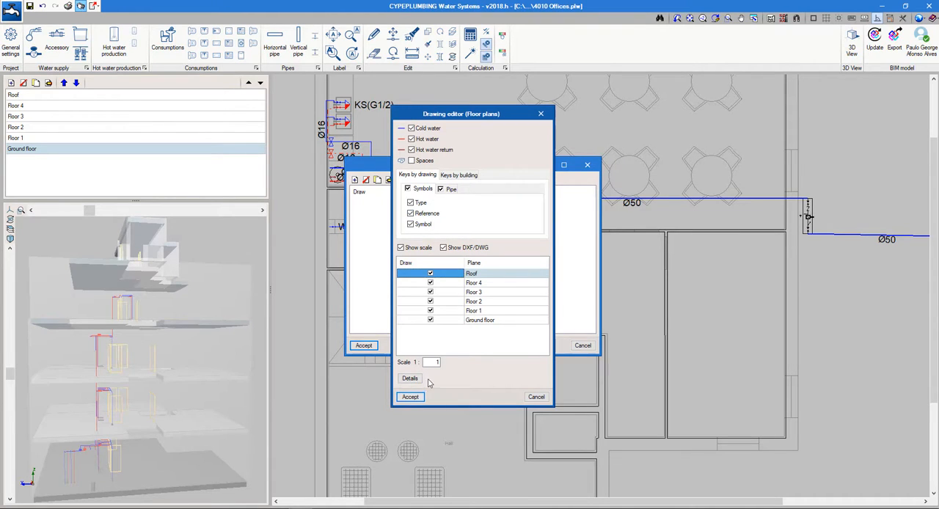
pyautogui.doubleClick(443, 362)
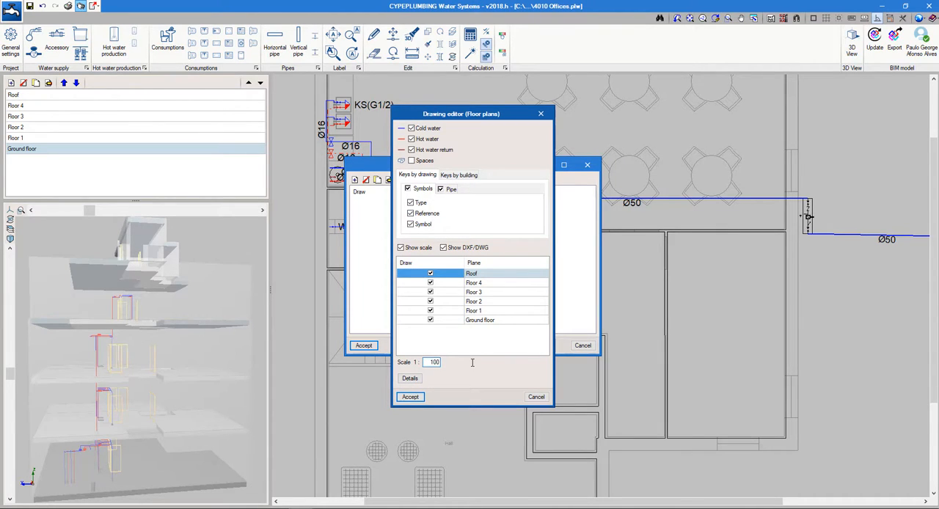
pyautogui.click(411, 397)
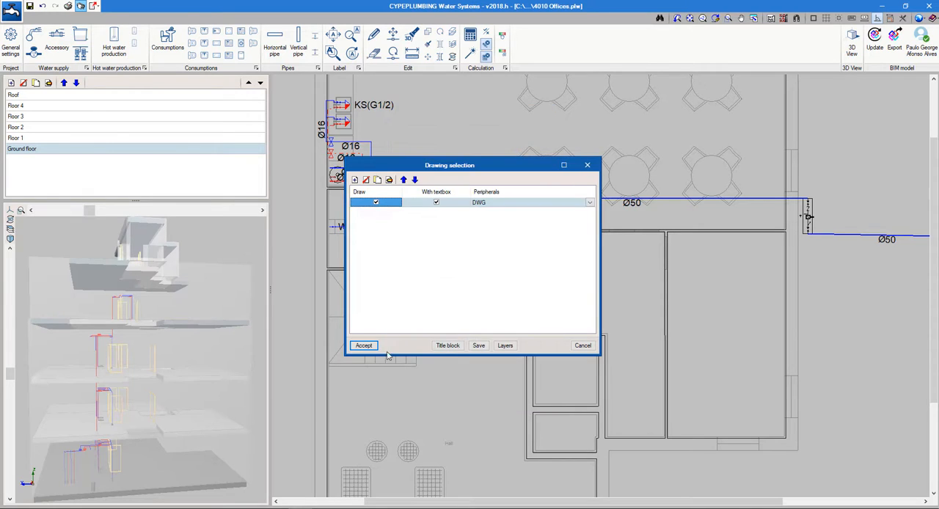
pyautogui.click(366, 345)
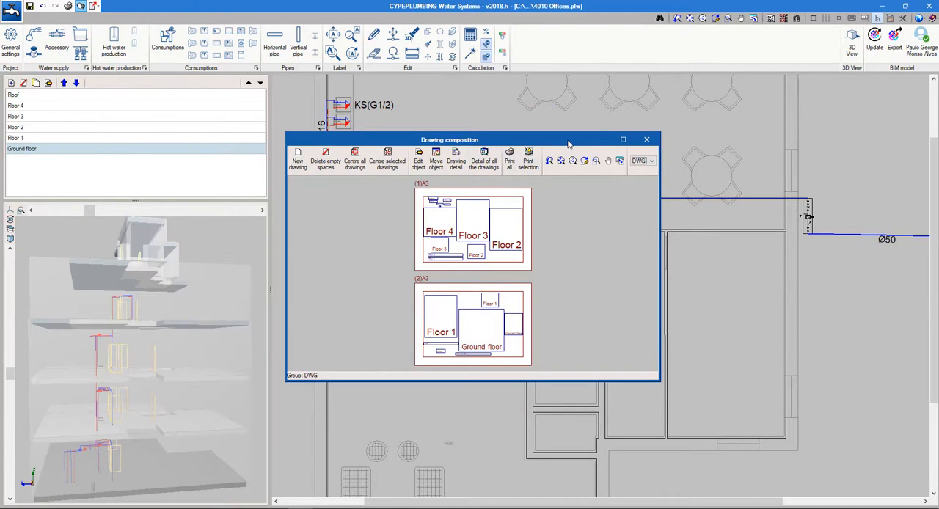
# Show the full detail of all drawings in the maximized drawing composition and examine the floor plans on the A3 sheets
pyautogui.doubleClick(569, 143)
pyautogui.click(209, 27)
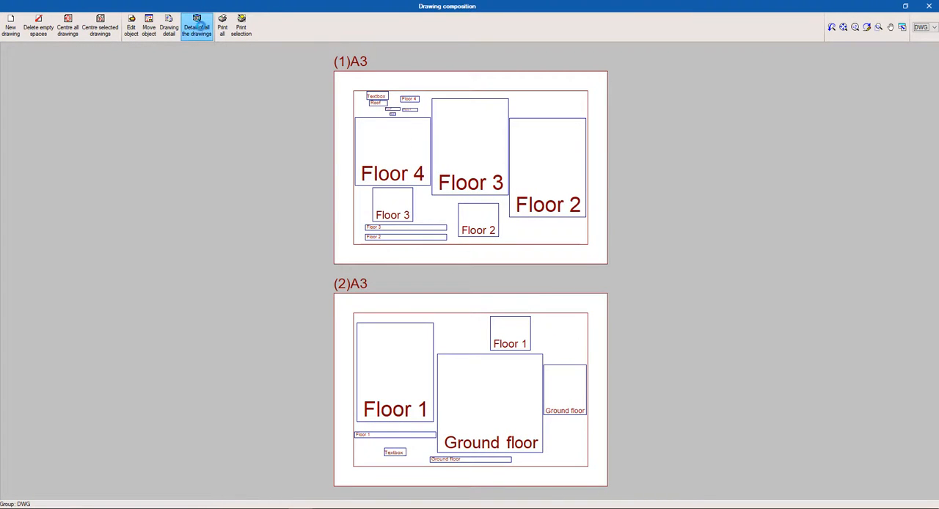
pyautogui.scroll(2, 422, 142)
pyautogui.scroll(2, 423, 213)
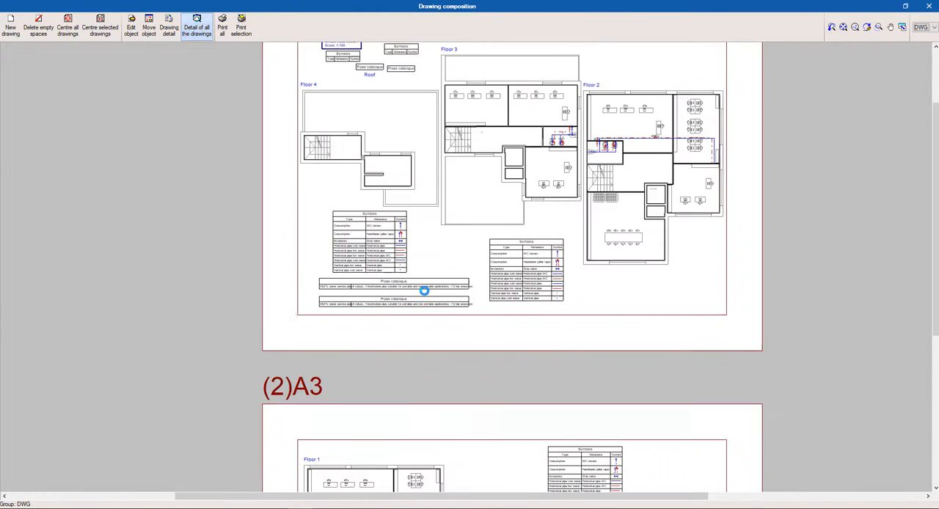
pyautogui.moveTo(411, 268); pyautogui.dragTo(243, 294, button='middle')
pyautogui.scroll(-2, 243, 294)
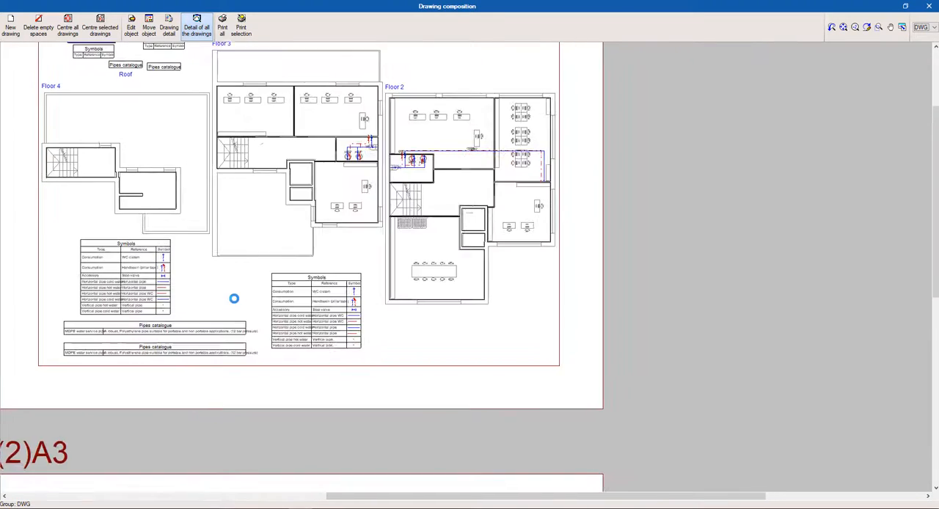
# Add a new empty drawing sheet in A3-Vertical format to the drawing composition
pyautogui.click(11, 27)
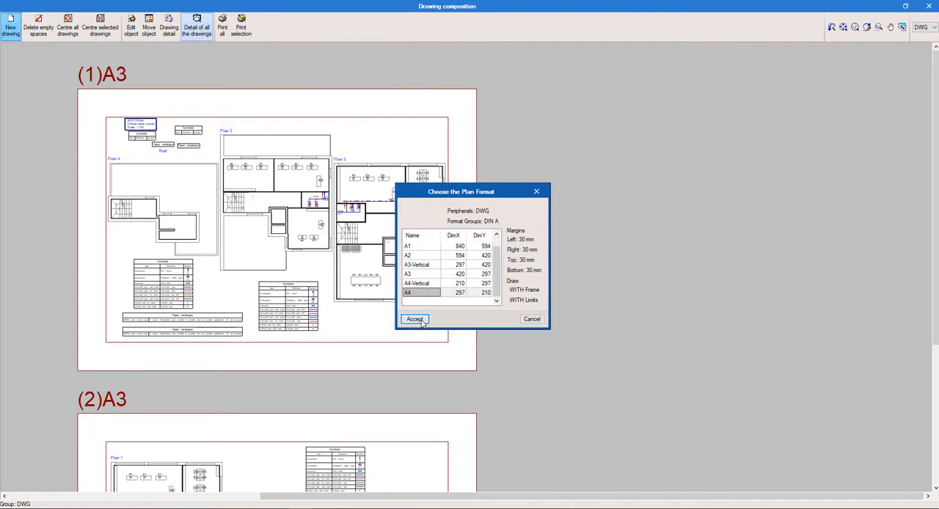
pyautogui.click(419, 268)
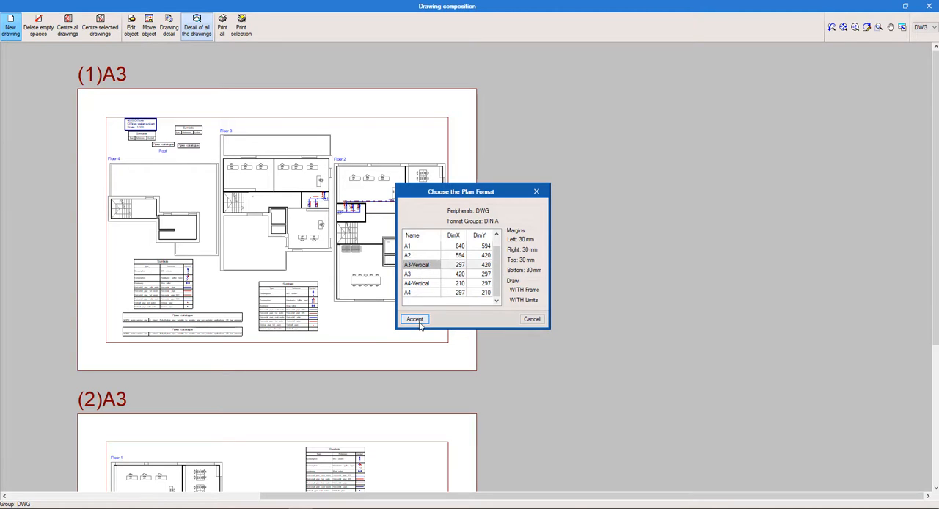
pyautogui.click(416, 320)
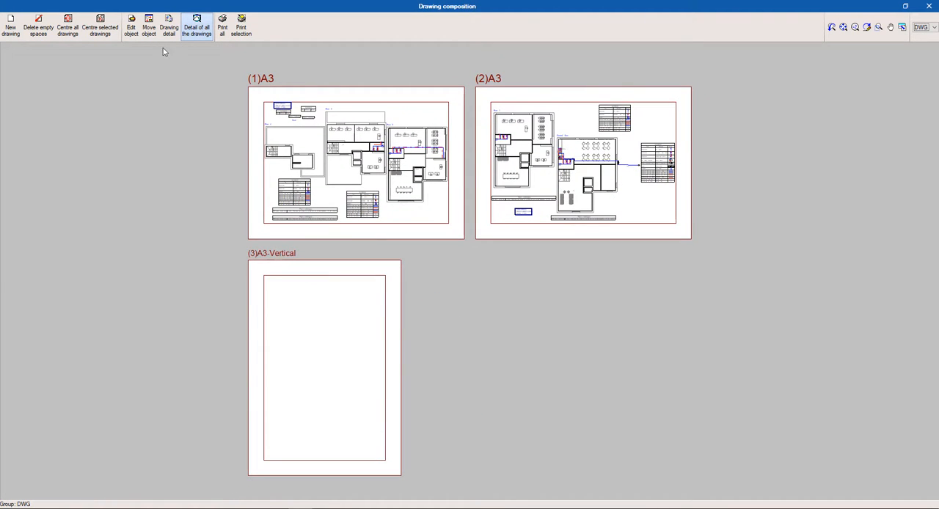
# Move the Floor 3 plan onto the A3-Vertical sheet, and close the drawing composition
pyautogui.click(149, 28)
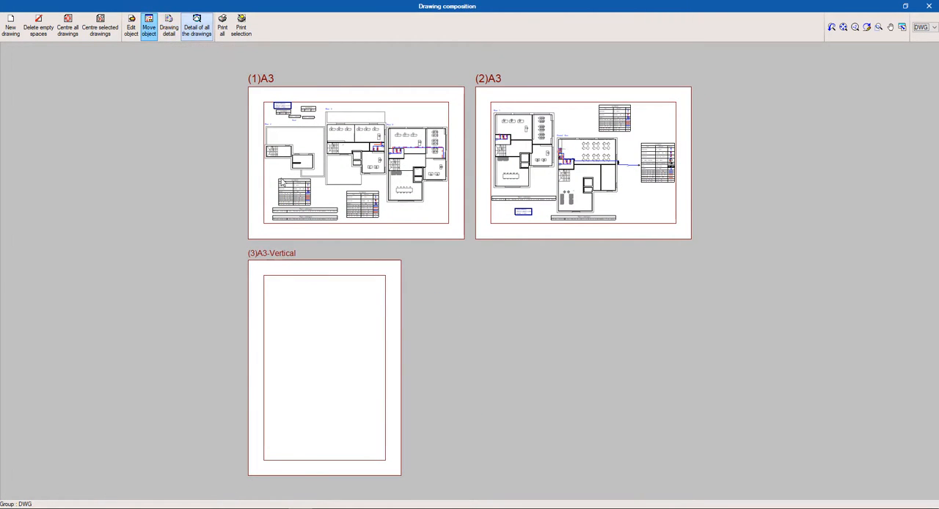
pyautogui.click(349, 146)
pyautogui.click(323, 373)
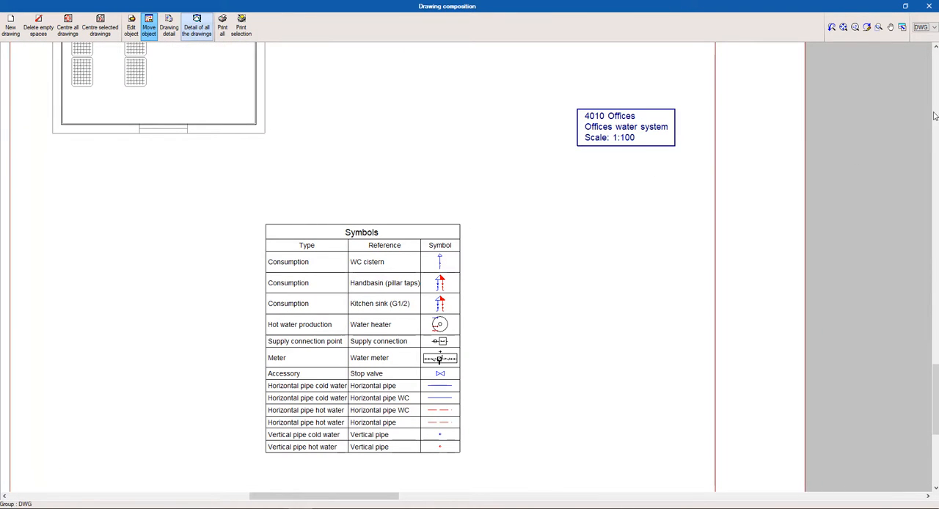
pyautogui.click(929, 5)
pyautogui.click(583, 349)
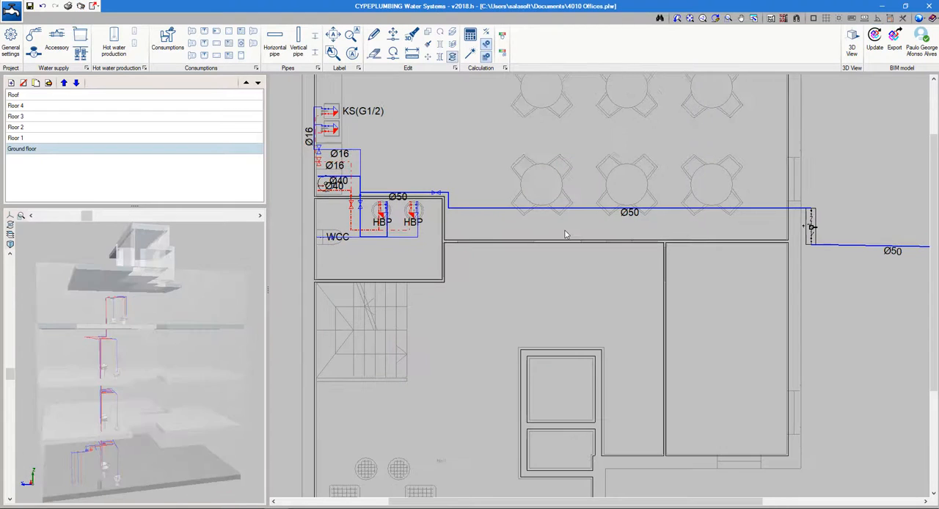
# Turn on the graphical analysis of the results for velocity on the pipe network
pyautogui.click(502, 37)
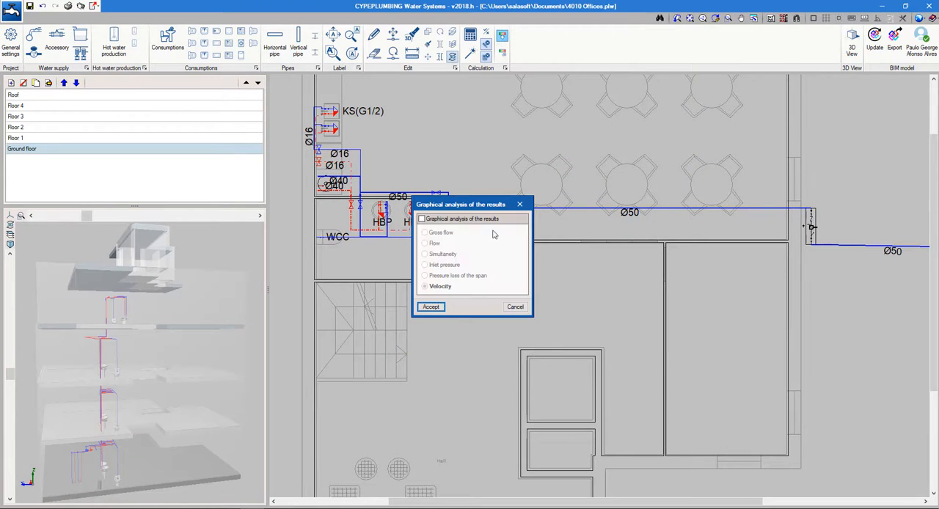
pyautogui.click(424, 219)
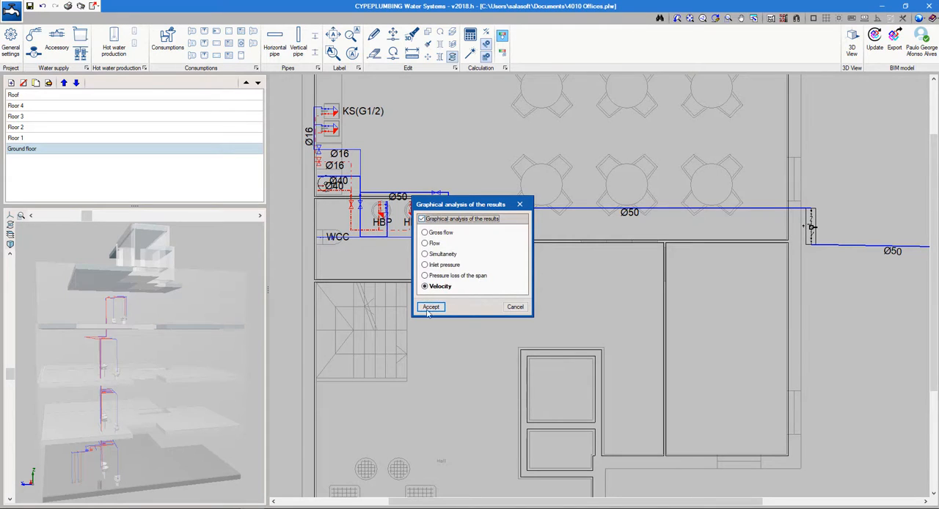
pyautogui.click(429, 307)
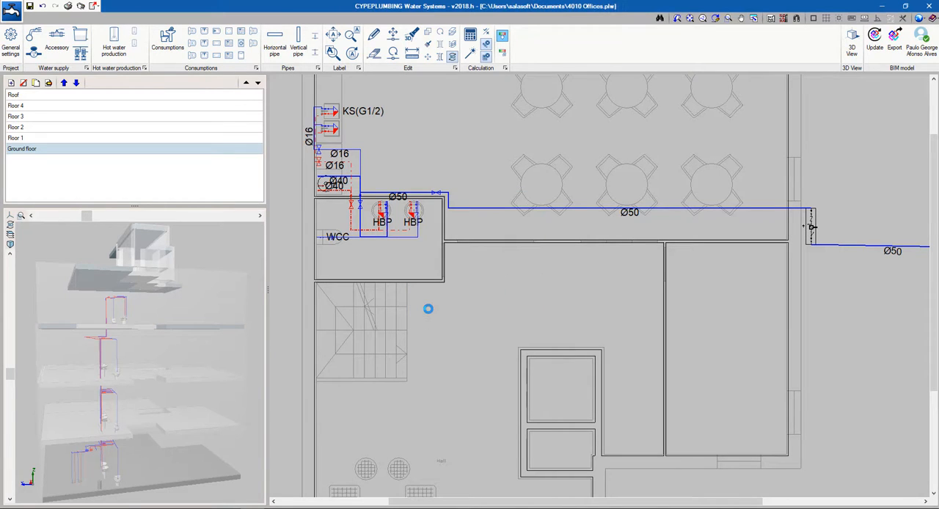
pyautogui.click(468, 40)
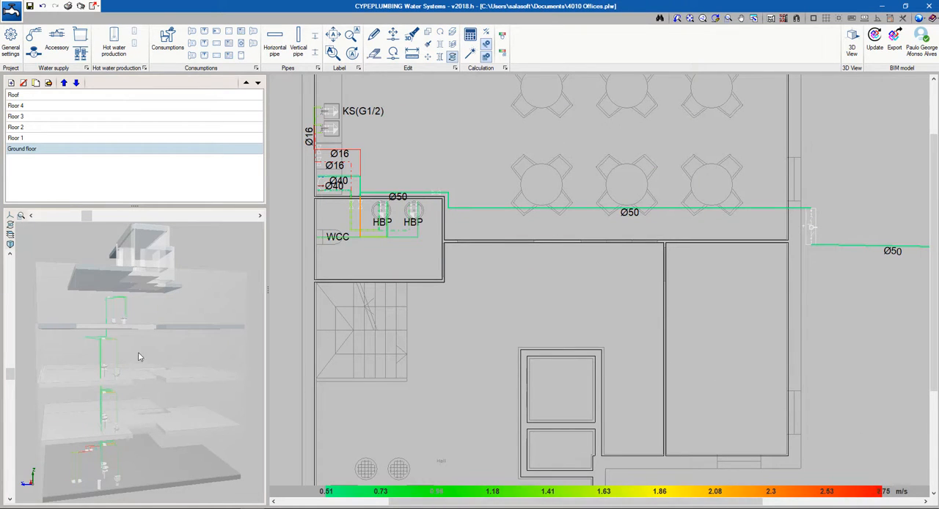
# Hide the BIM model elements in the 3D preview and view the pipe network on its own
pyautogui.moveTo(138, 353); pyautogui.dragTo(168, 353)
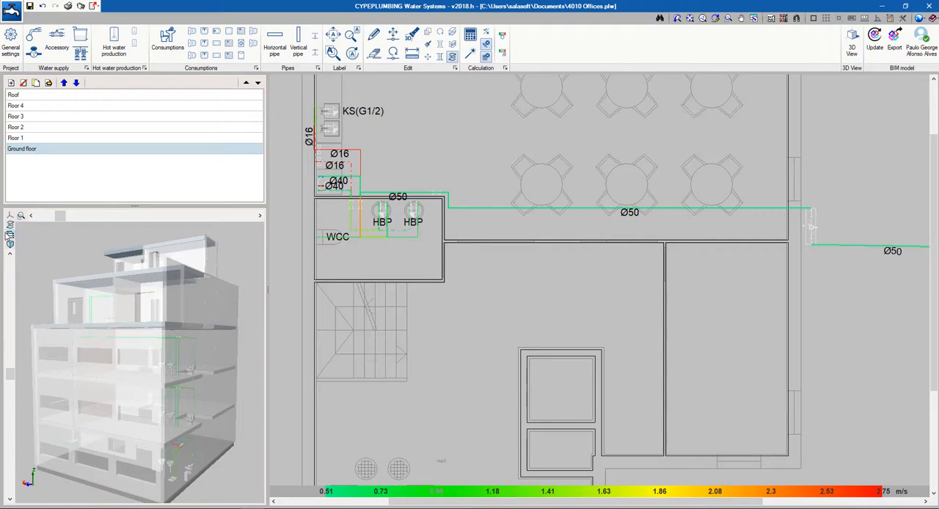
pyautogui.click(9, 234)
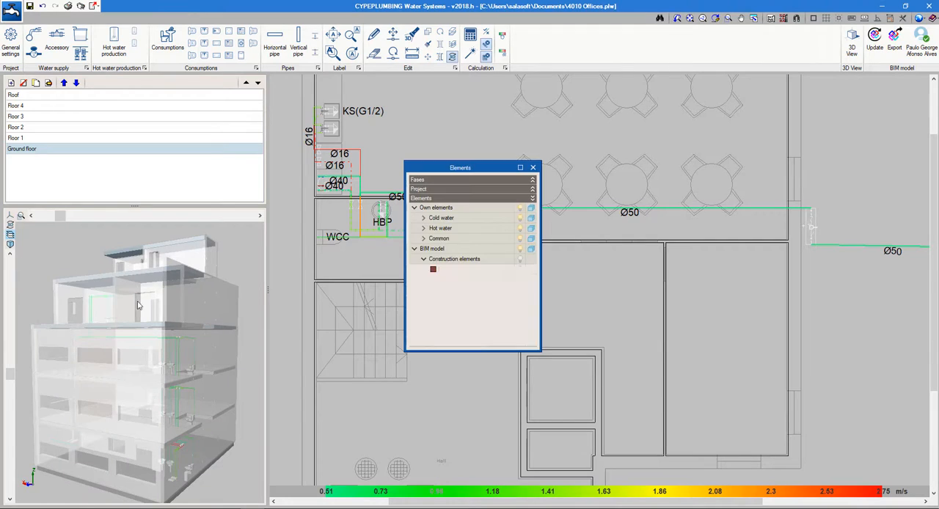
pyautogui.click(529, 249)
pyautogui.click(533, 168)
pyautogui.moveTo(192, 391); pyautogui.dragTo(339, 369)
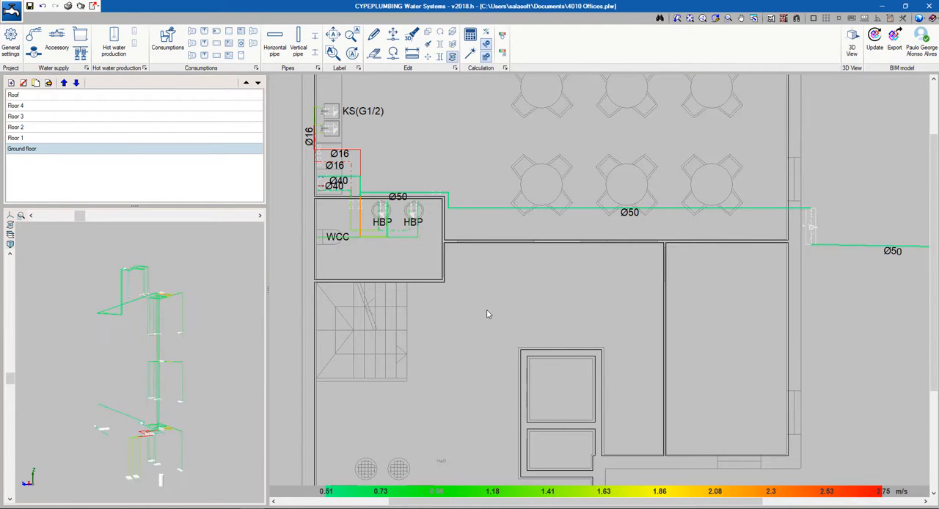
# Display the pressure loss of the span in the graphical analysis of the results, and turn the analysis off
pyautogui.scroll(1, 495, 242)
pyautogui.moveTo(510, 211)
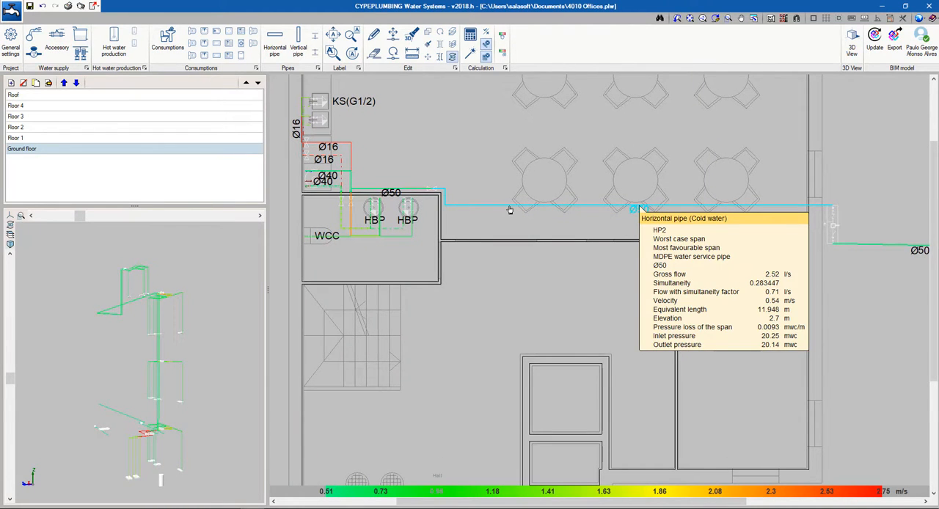
pyautogui.click(500, 38)
pyautogui.click(449, 276)
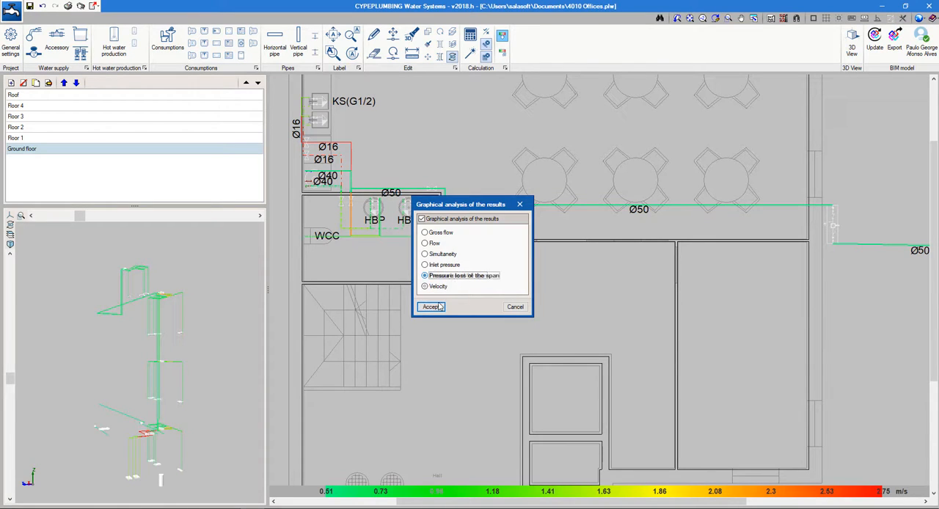
pyautogui.click(433, 307)
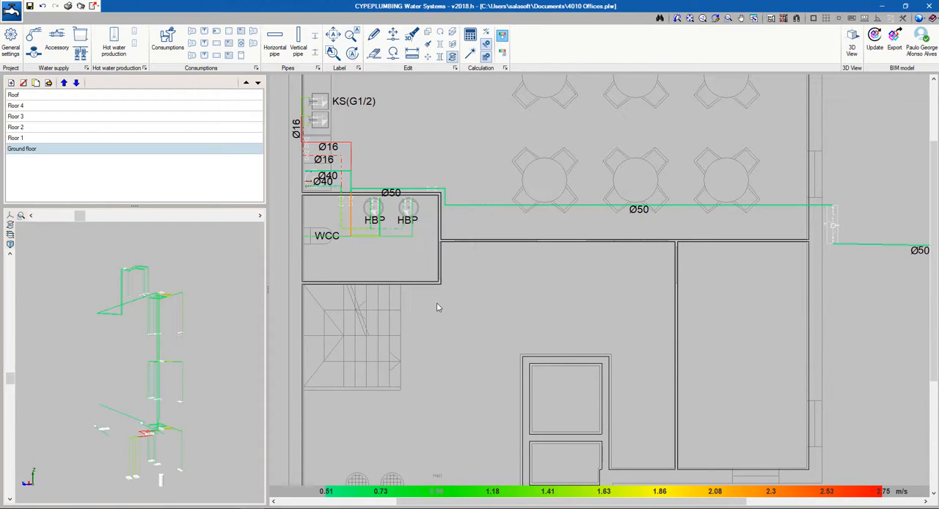
pyautogui.click(504, 38)
pyautogui.click(425, 220)
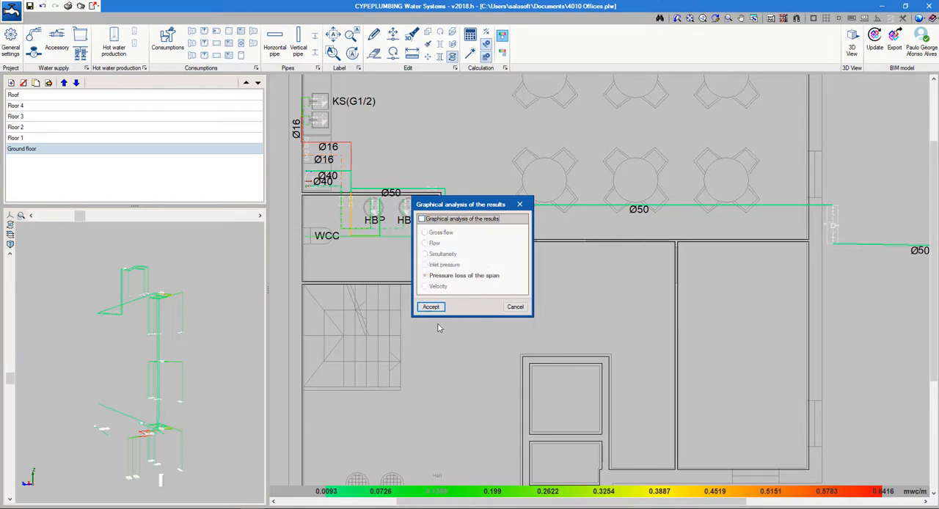
pyautogui.click(431, 306)
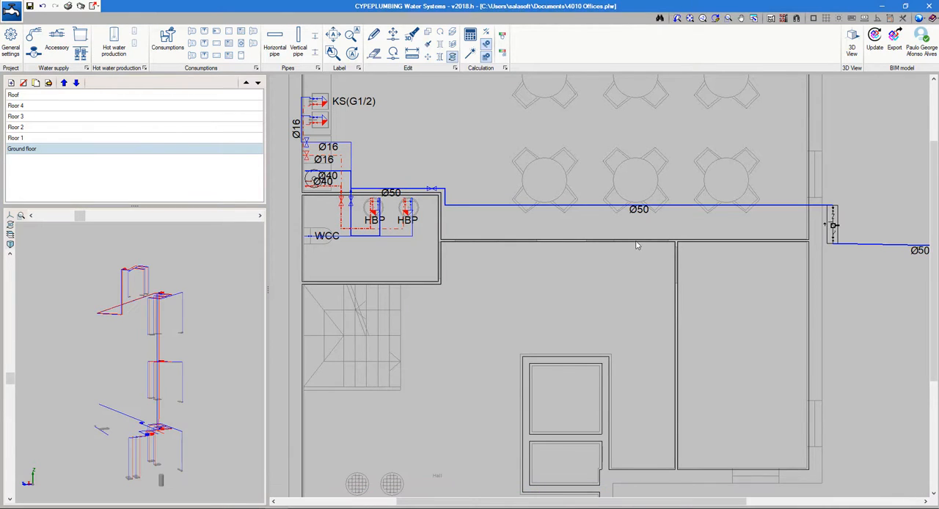
# Export the installation as the IFC file 4010 Offices CYPEPLUMBING Water Systems, and open the 4010 Offices project on BIMserver.center
pyautogui.click(895, 42)
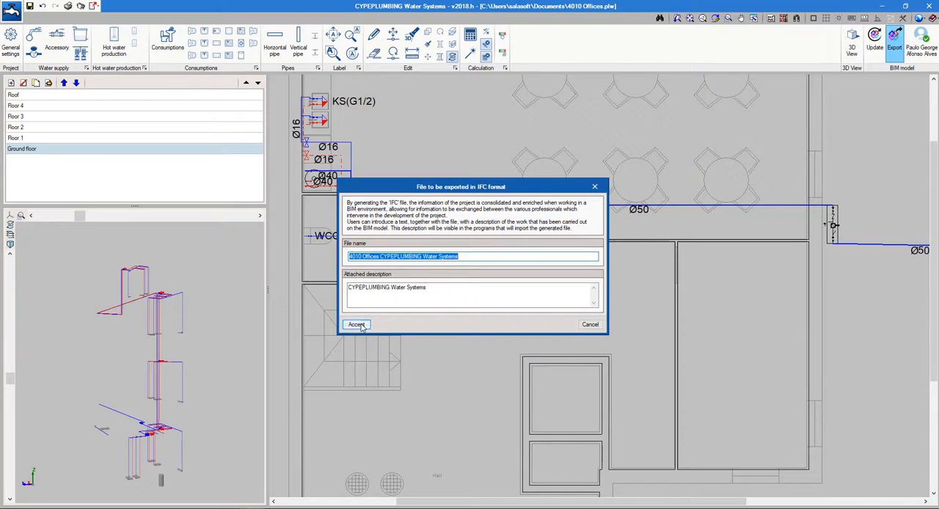
pyautogui.click(357, 325)
pyautogui.click(473, 286)
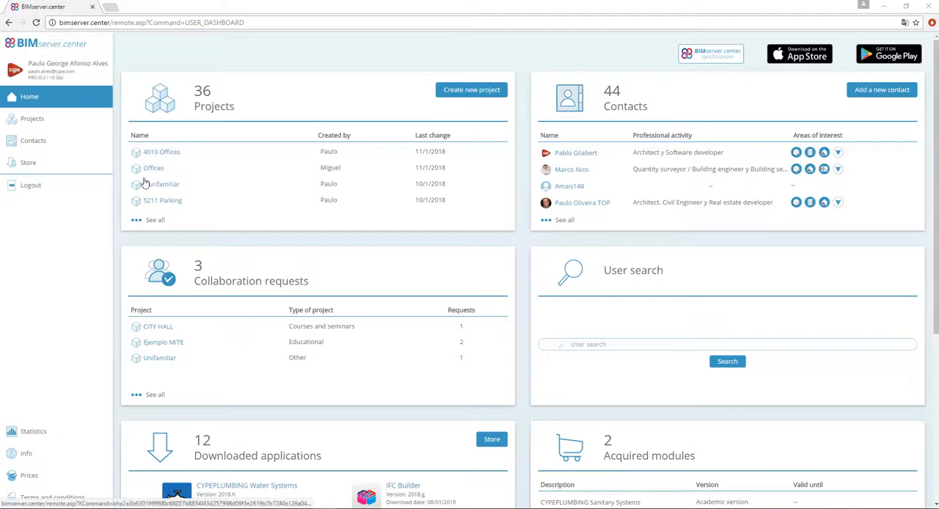
pyautogui.click(175, 154)
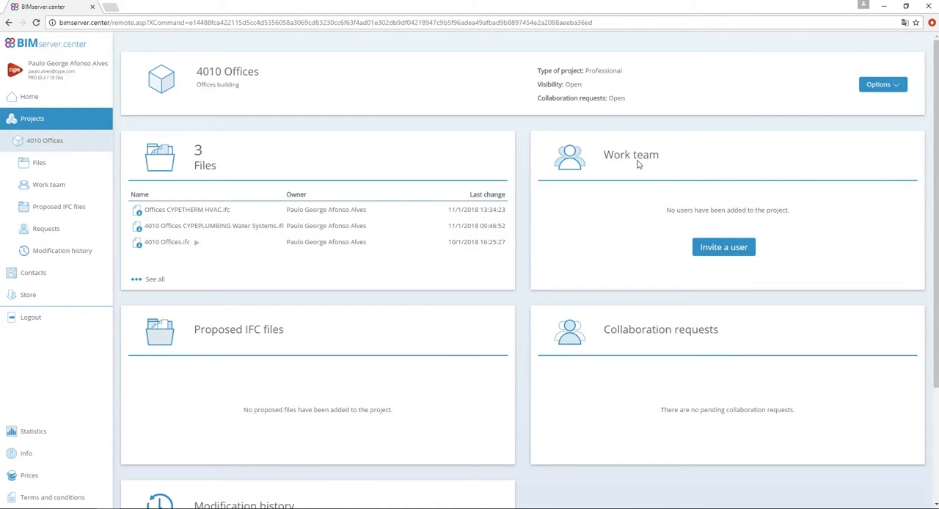
# Switch to IFC Builder and update the BIM model with the 4010 Offices CYPEPLUMBING Water Systems and Offices CYPETHERM HVAC files
pyautogui.click(884, 6)
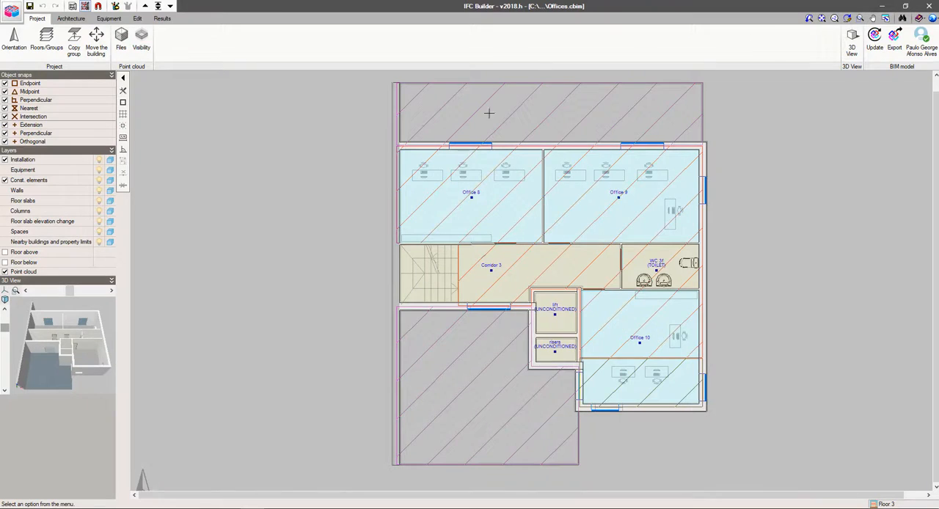
pyautogui.click(874, 41)
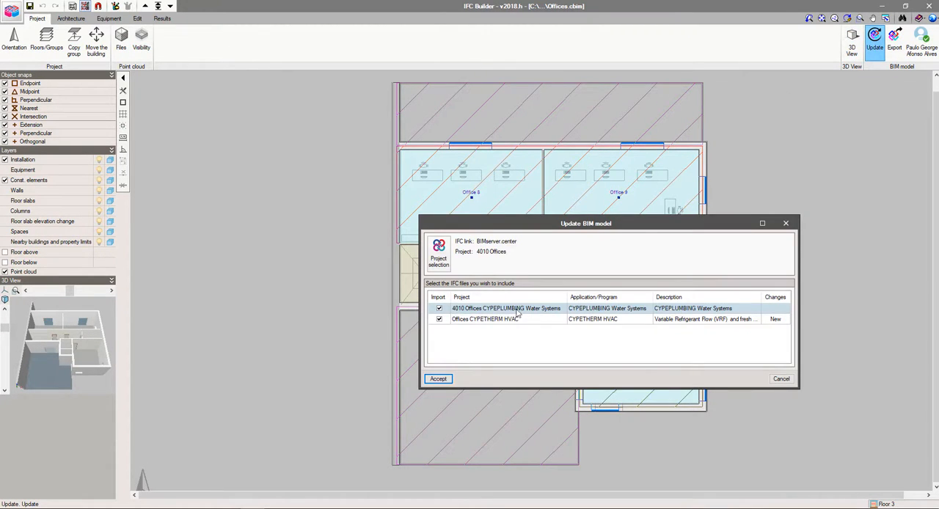
pyautogui.click(449, 381)
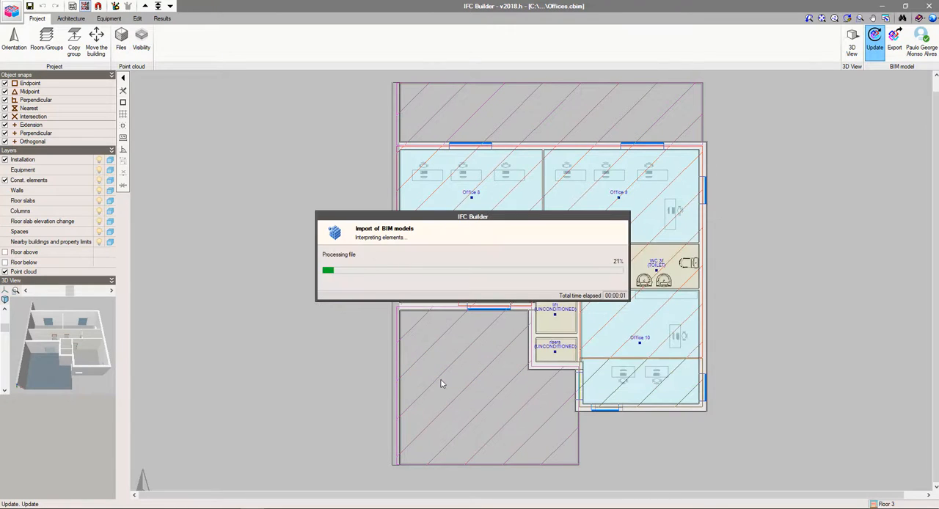
# Open the 3D view of all floors and examine the imported water and HVAC installations between the floor slabs
pyautogui.click(851, 45)
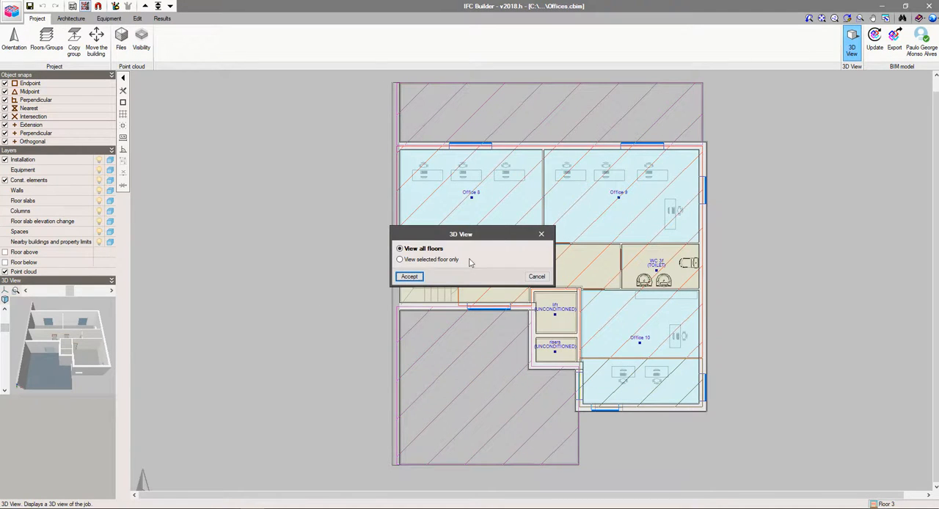
pyautogui.click(409, 276)
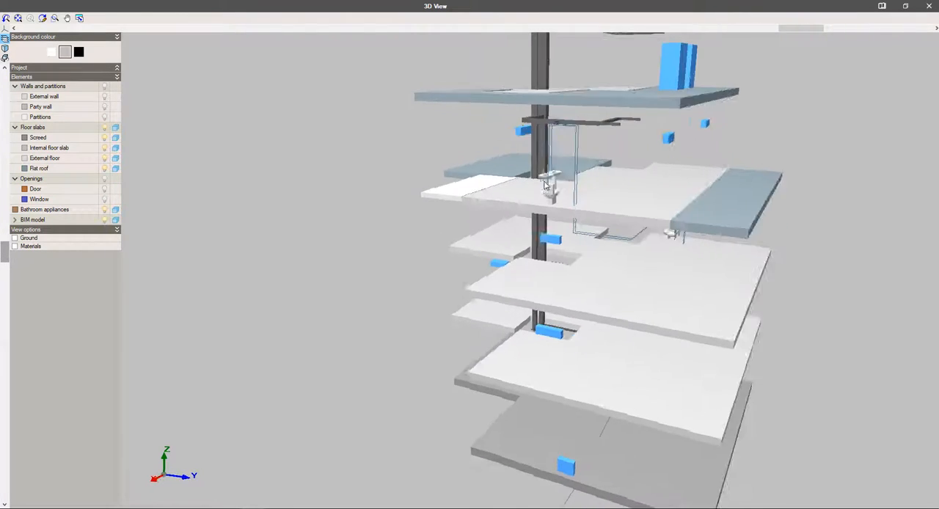
pyautogui.moveTo(495, 179); pyautogui.dragTo(513, 205)
pyautogui.scroll(1, 515, 207)
pyautogui.moveTo(593, 223); pyautogui.dragTo(519, 211)
pyautogui.scroll(2, 512, 296)
pyautogui.moveTo(512, 295); pyautogui.dragTo(536, 278)
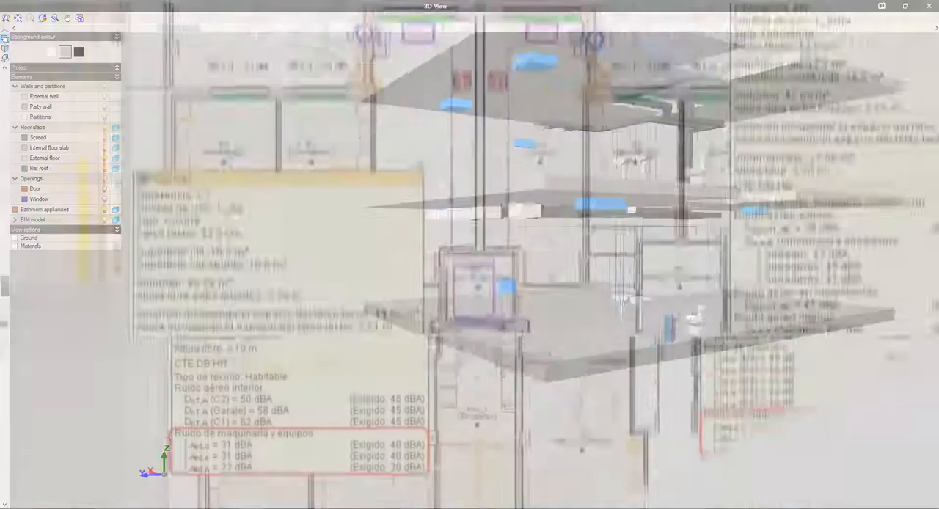